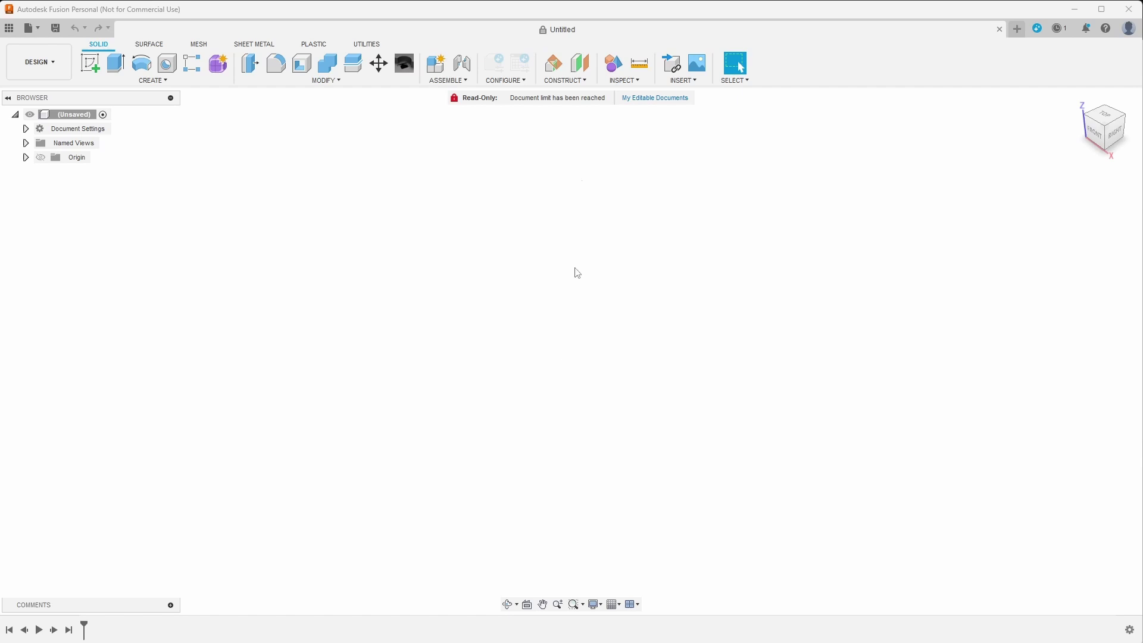
# Step: Start a new sketch on the horizontal XY origin plane
pyautogui.press('s')
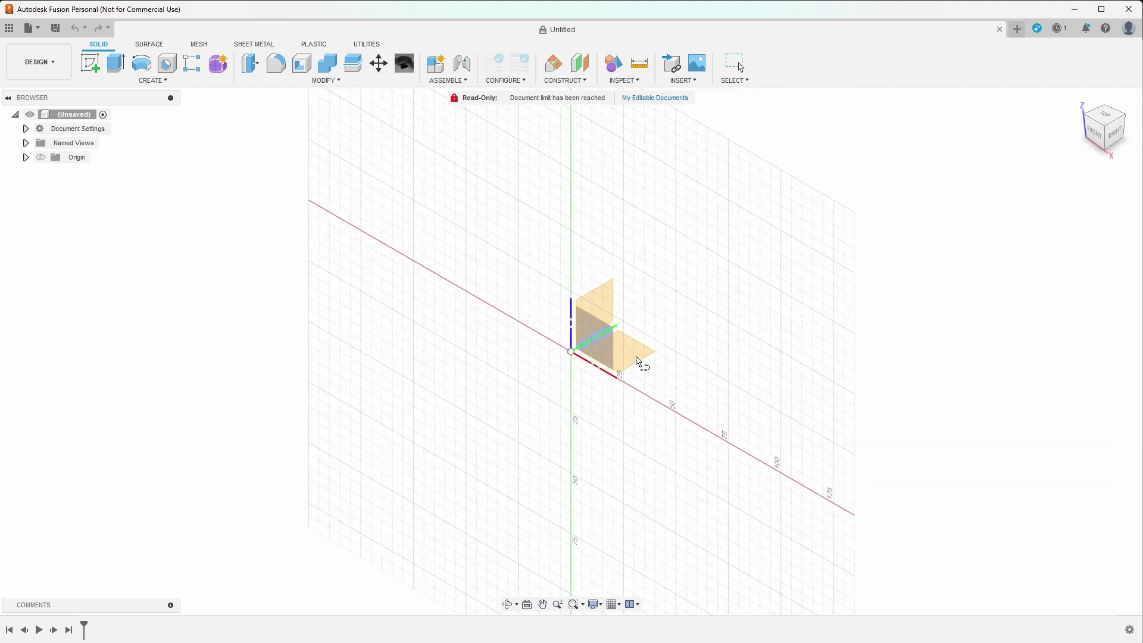
pyautogui.click(738, 64)
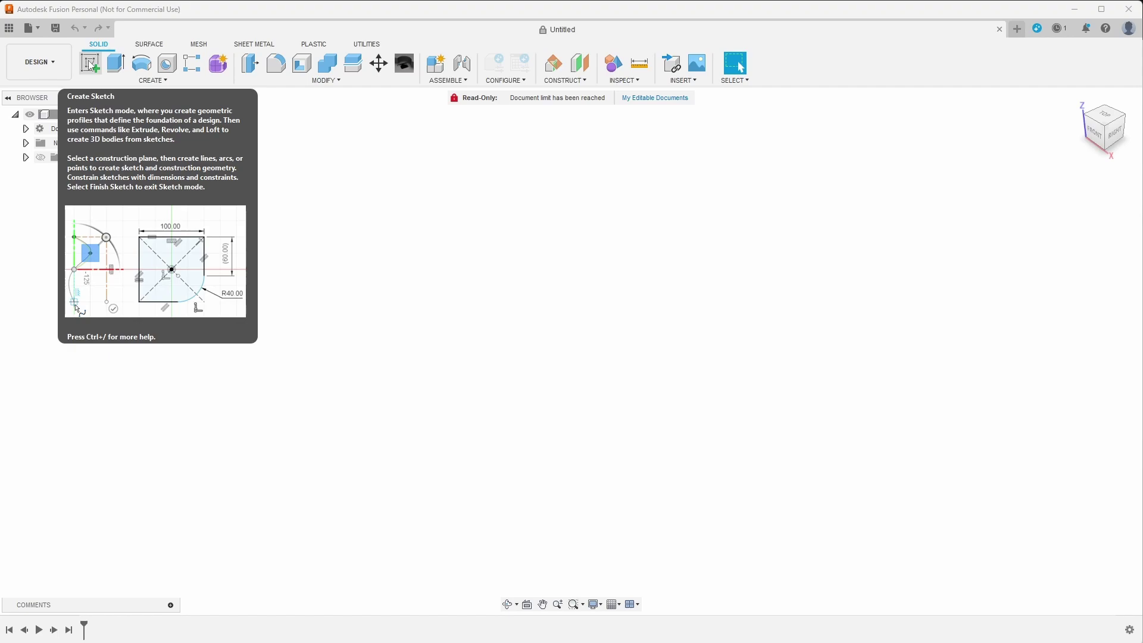
pyautogui.click(90, 64)
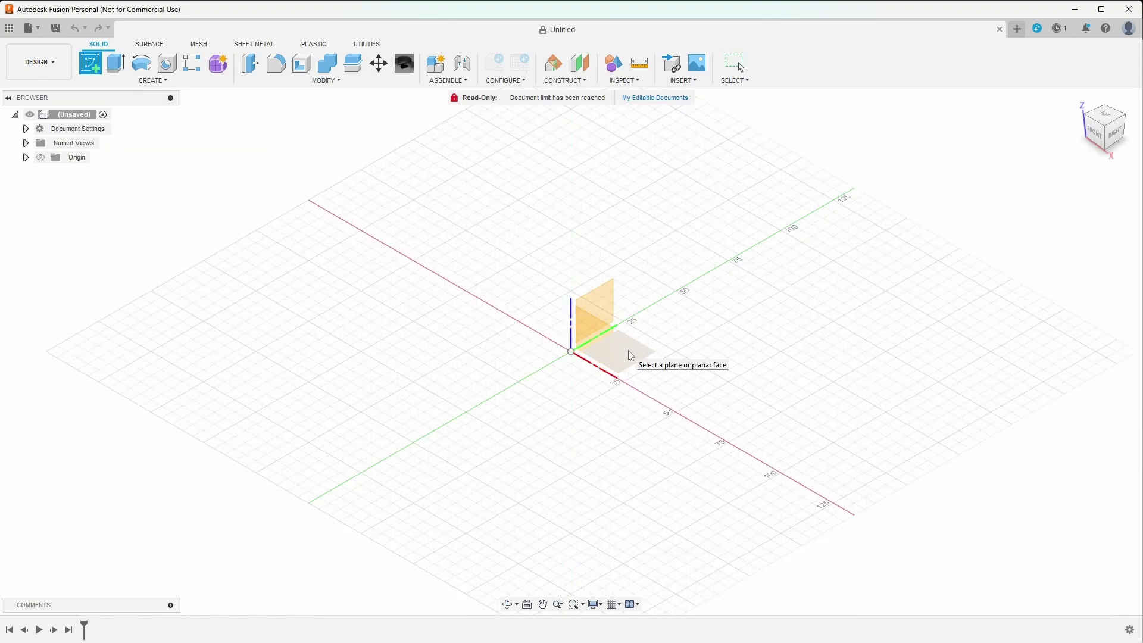
pyautogui.click(634, 354)
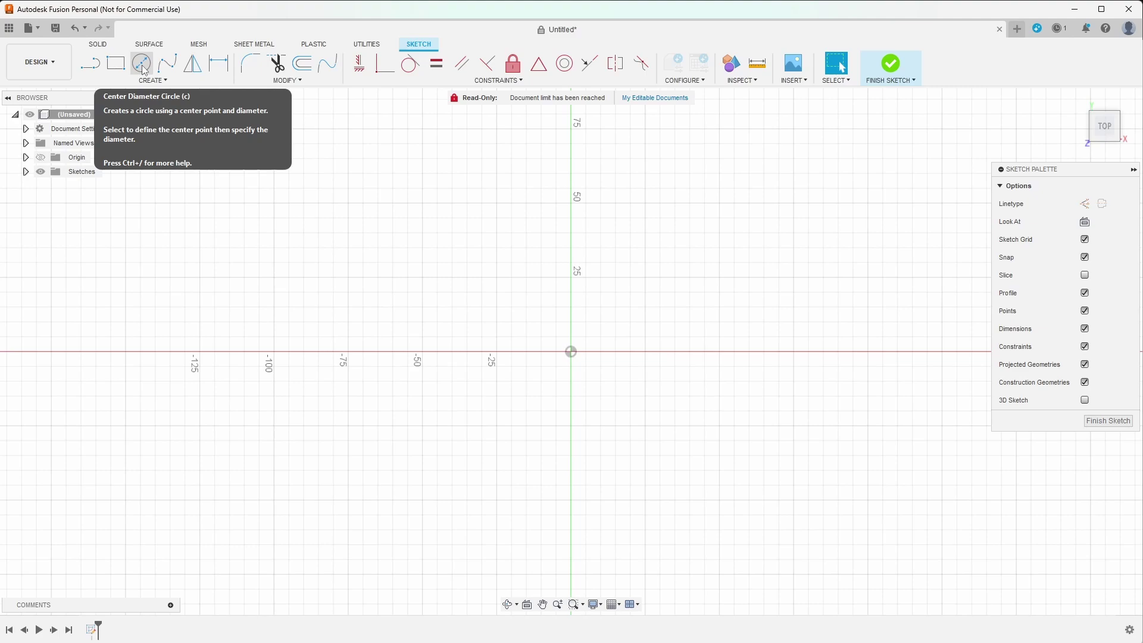
pyautogui.click(90, 64)
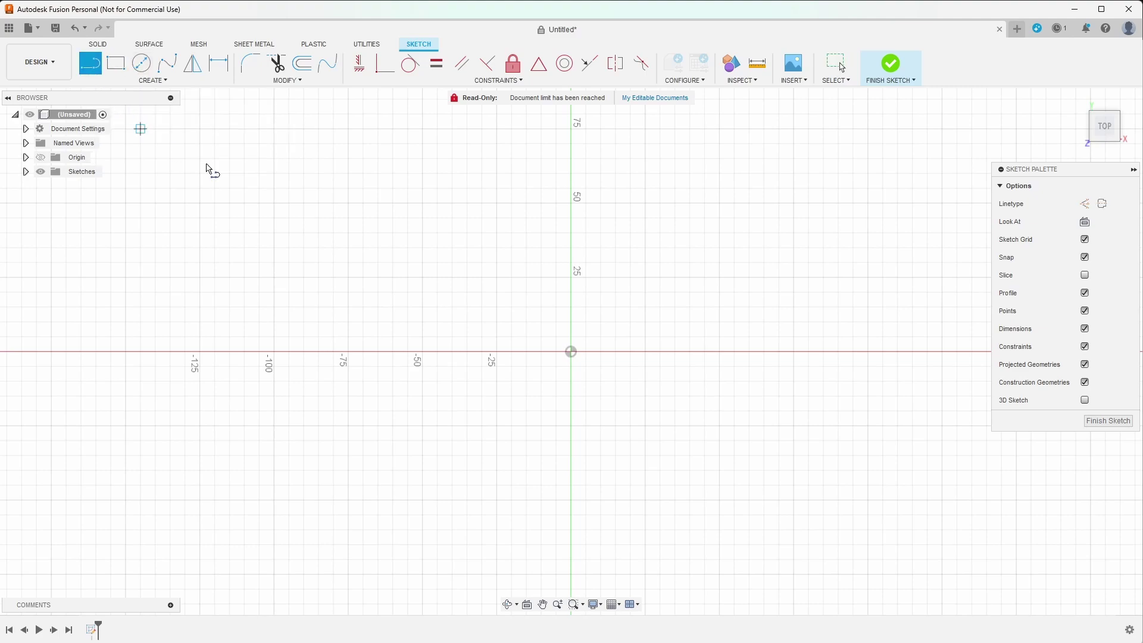
pyautogui.click(571, 351)
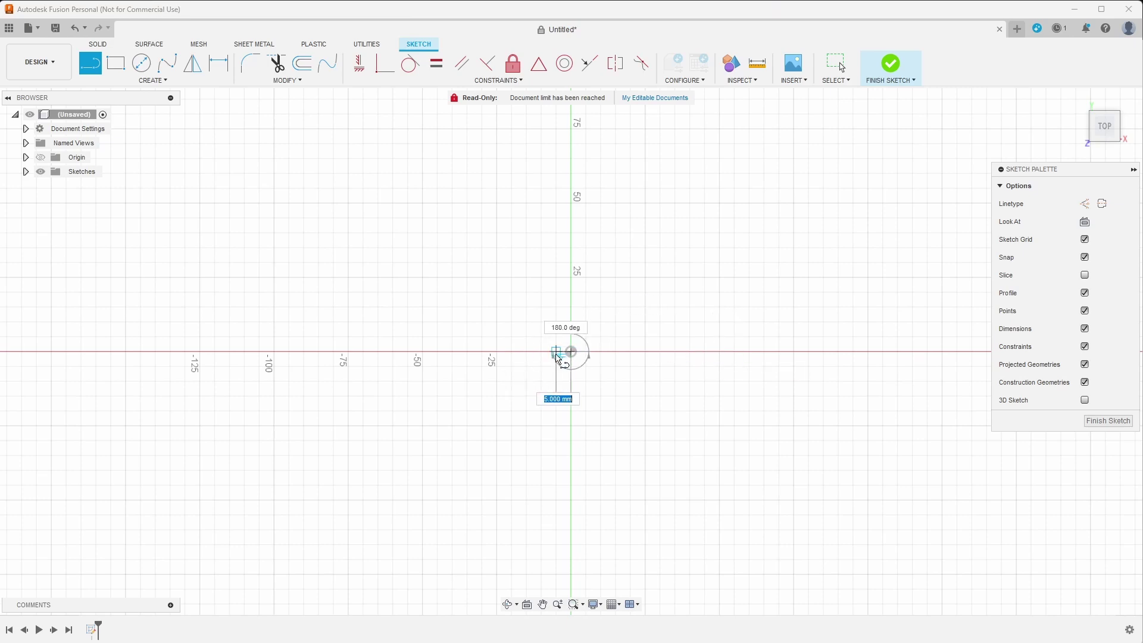
pyautogui.press('Escape')
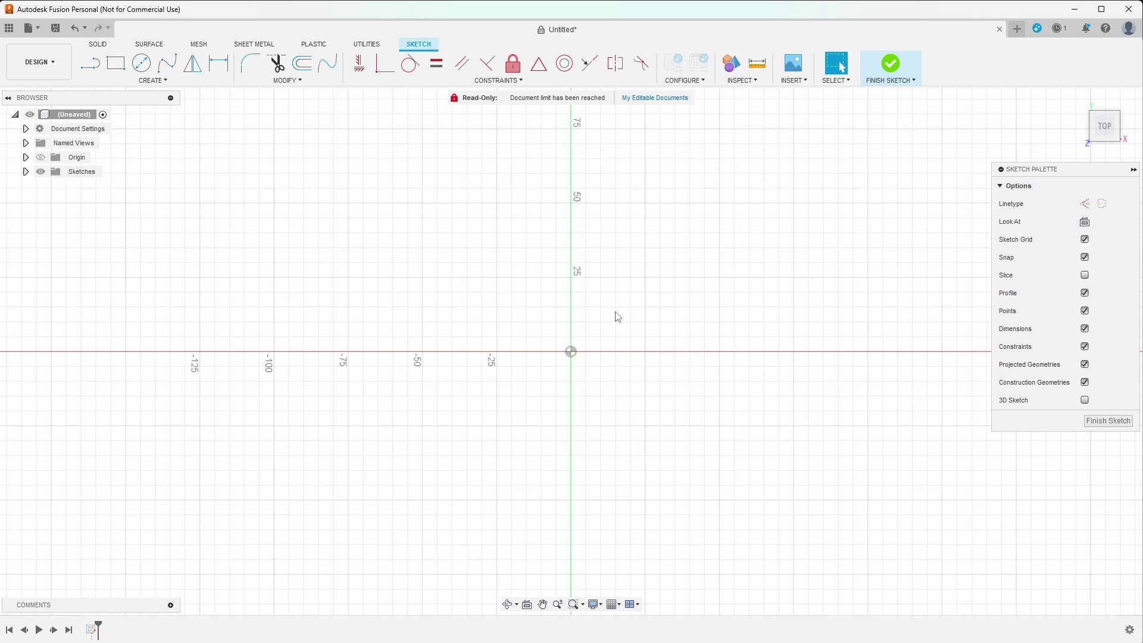
# Step: Draw a horizontal line from the origin in the positive X direction with a length of 155/2 mm
pyautogui.press('l')
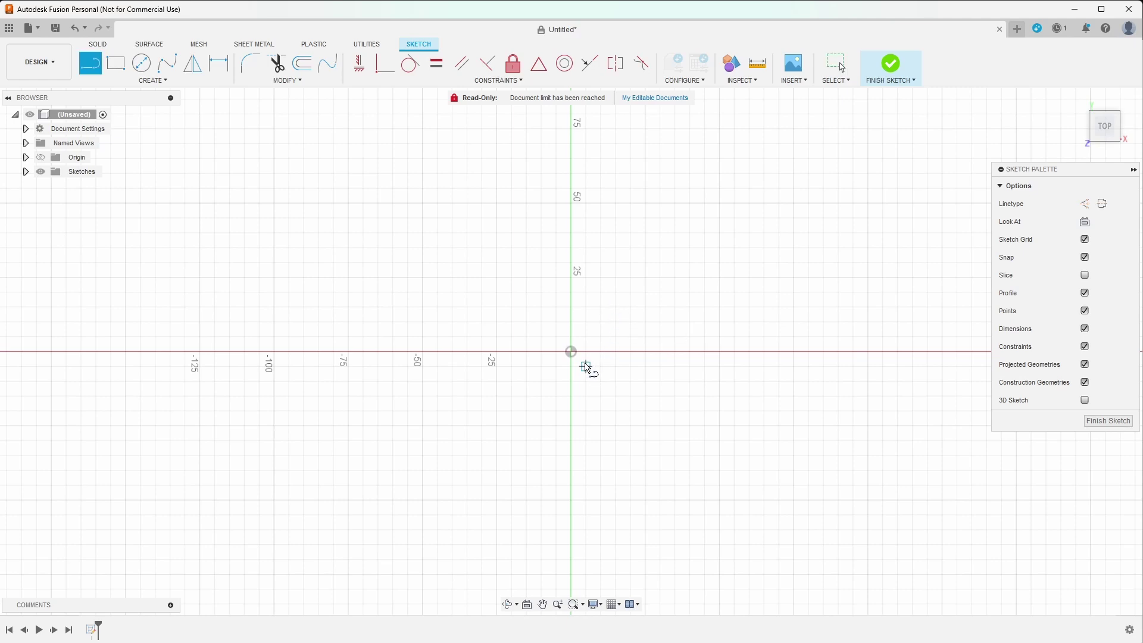
pyautogui.click(570, 351)
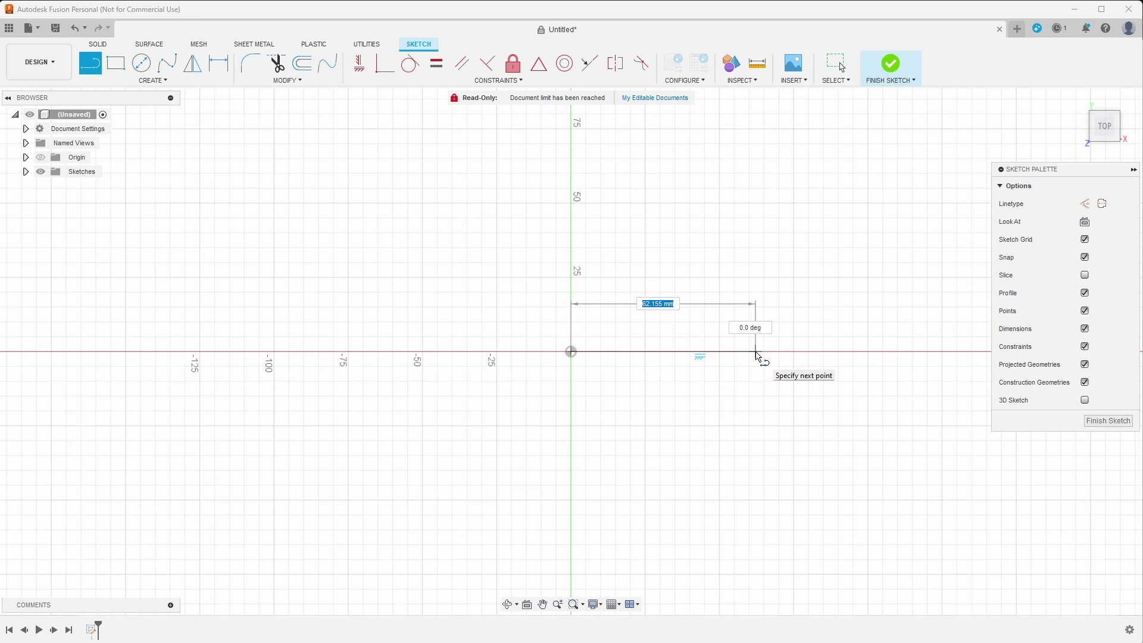
pyautogui.write('15')
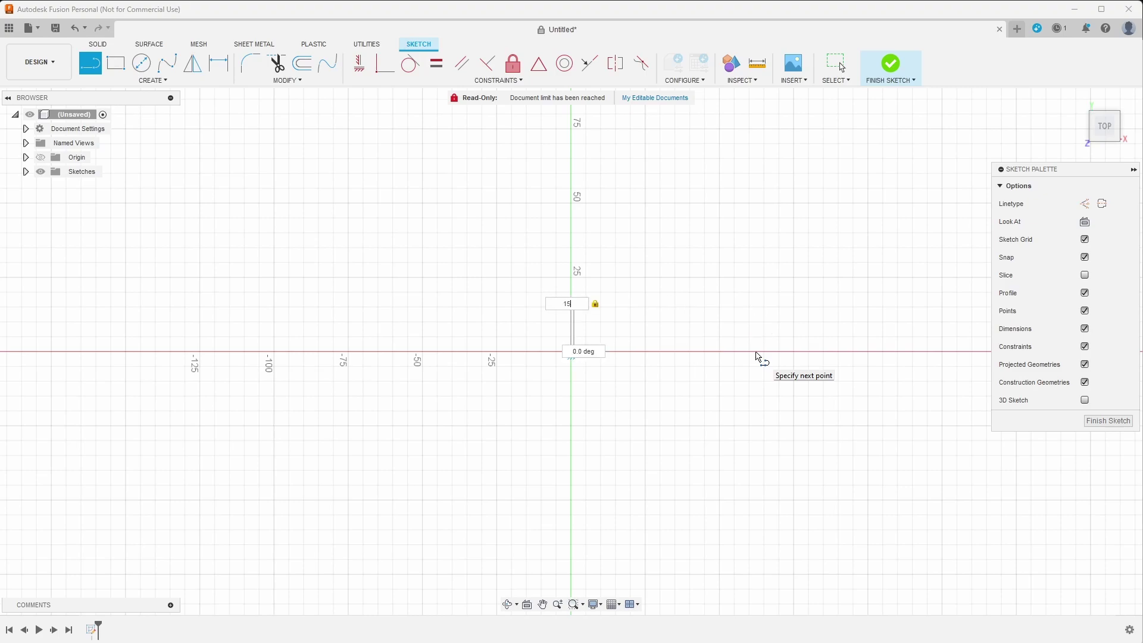
pyautogui.write('5/2')
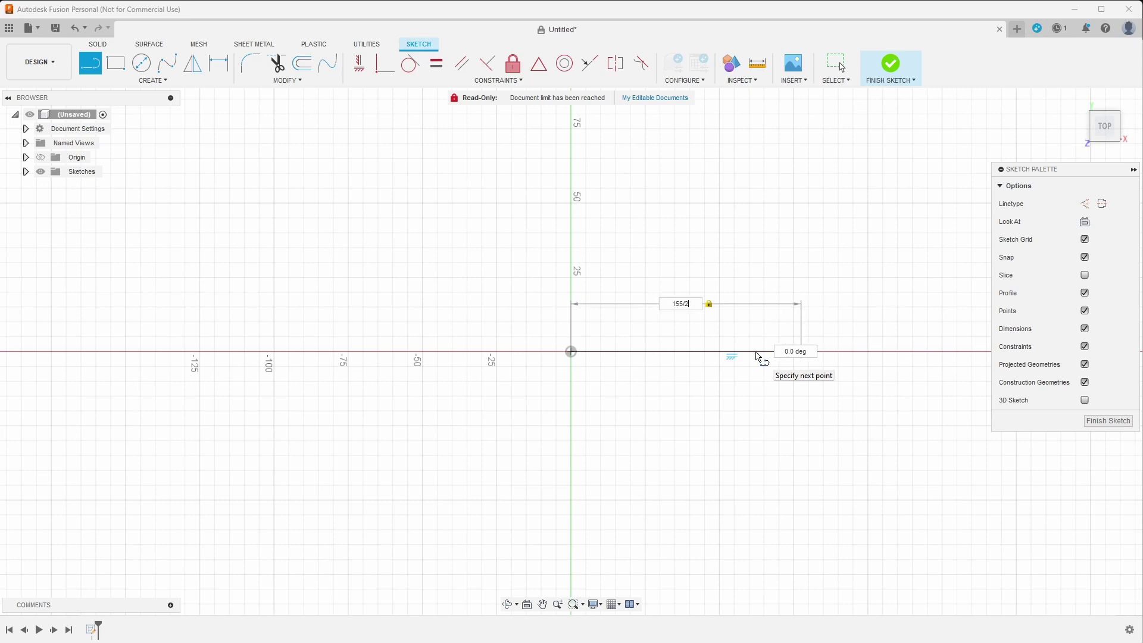
pyautogui.press('Return')
pyautogui.press('Escape')
# Step: Draw a horizontal line from the origin in the negative X direction with a length of 155/2 mm
pyautogui.press('l')
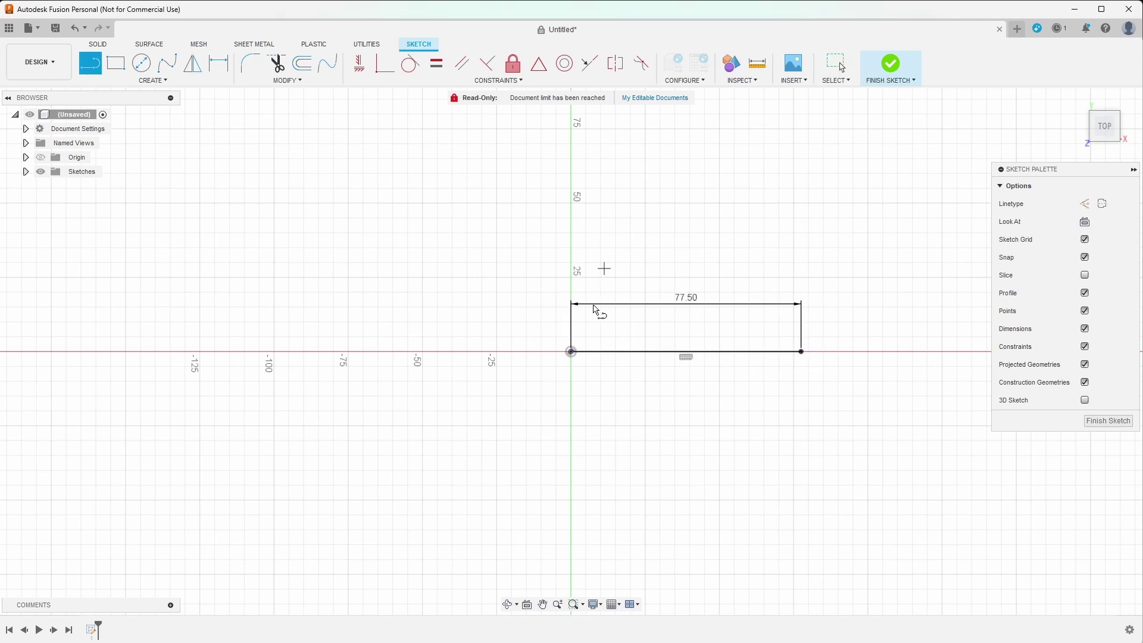
pyautogui.click(571, 351)
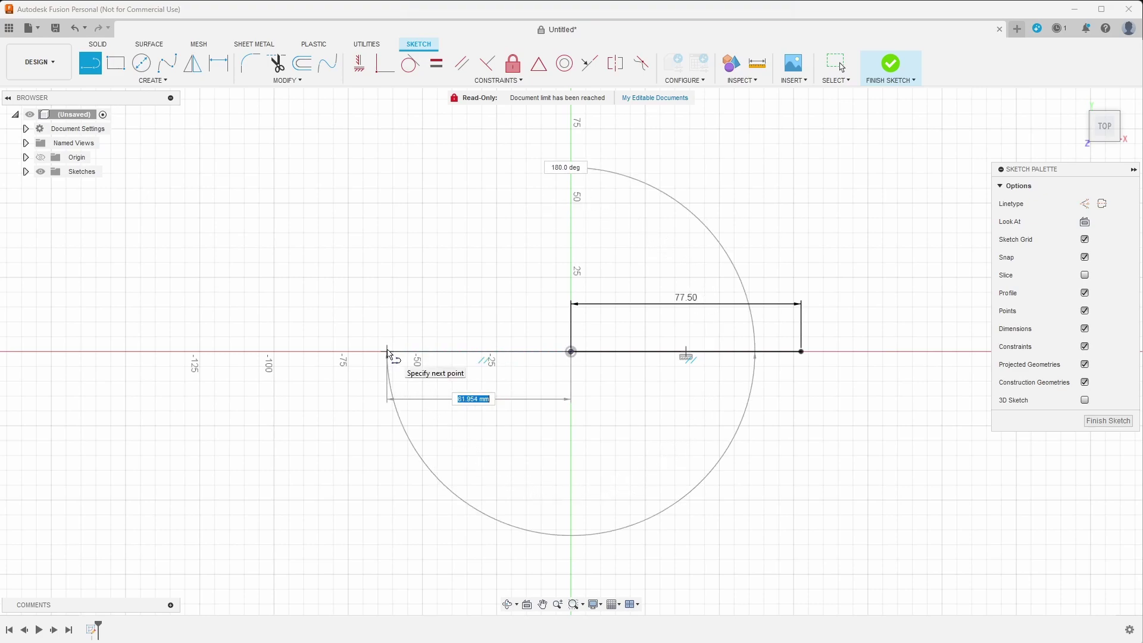
pyautogui.write('155/2')
pyautogui.press('Return')
pyautogui.press('Escape')
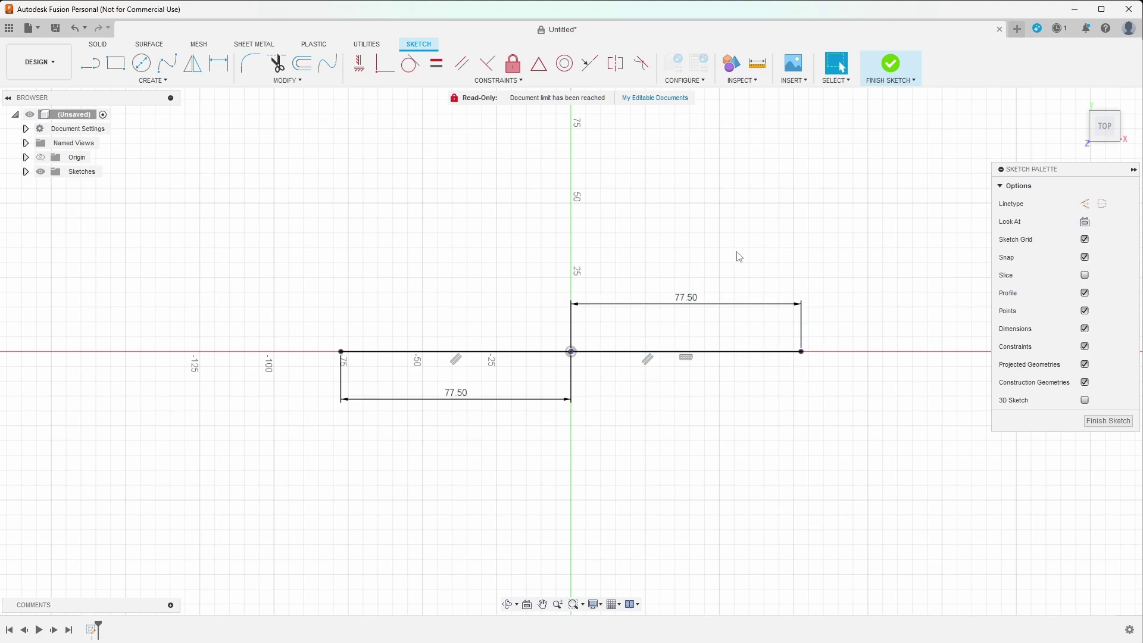
# Step: Draw a 13 mm line from the baseline's positive X end back along the baseline toward the origin
pyautogui.press('l')
pyautogui.click(801, 351)
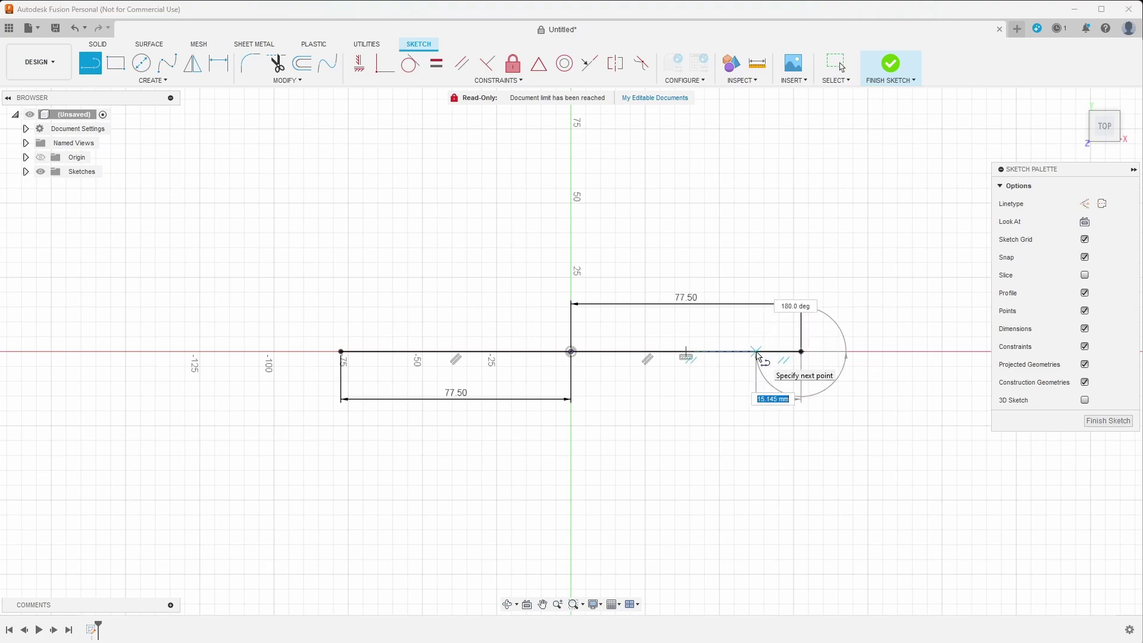
pyautogui.write('13')
pyautogui.press('Return')
pyautogui.press('Escape')
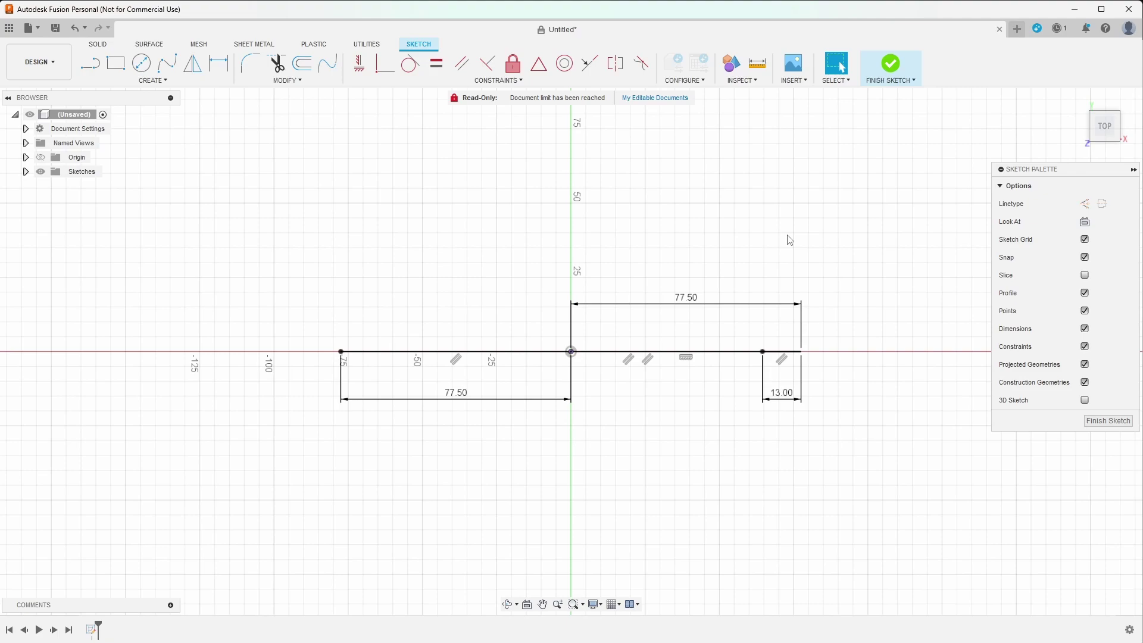
# Step: Draw a 26.5 mm line upward from the inner end of the 13 mm line and close the triangle to the baseline's positive X end
pyautogui.press('l')
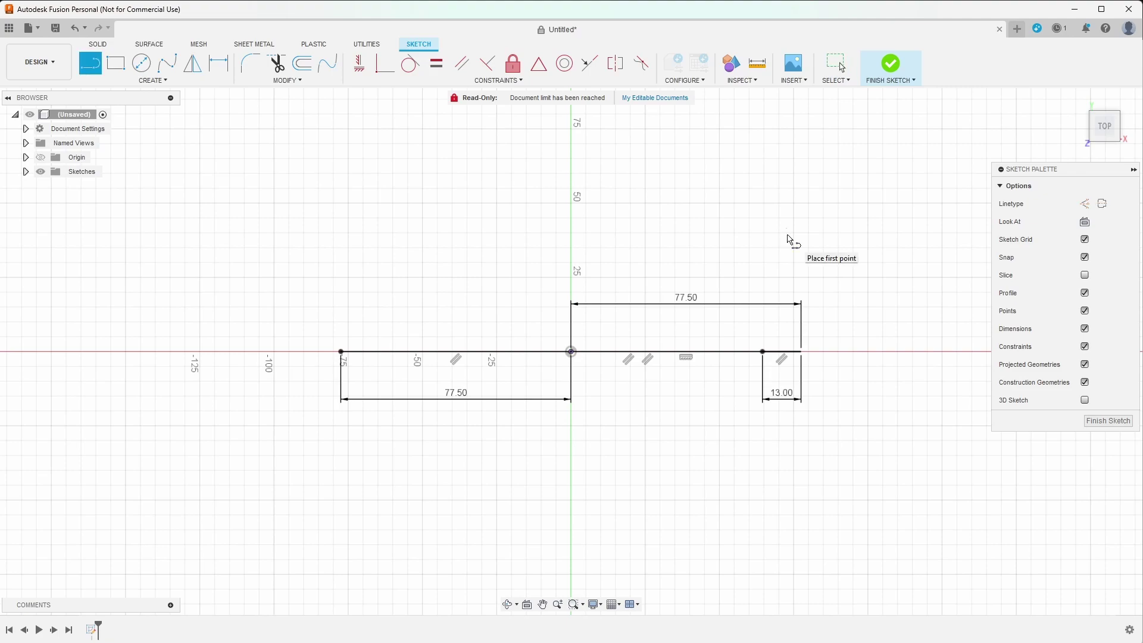
pyautogui.click(762, 351)
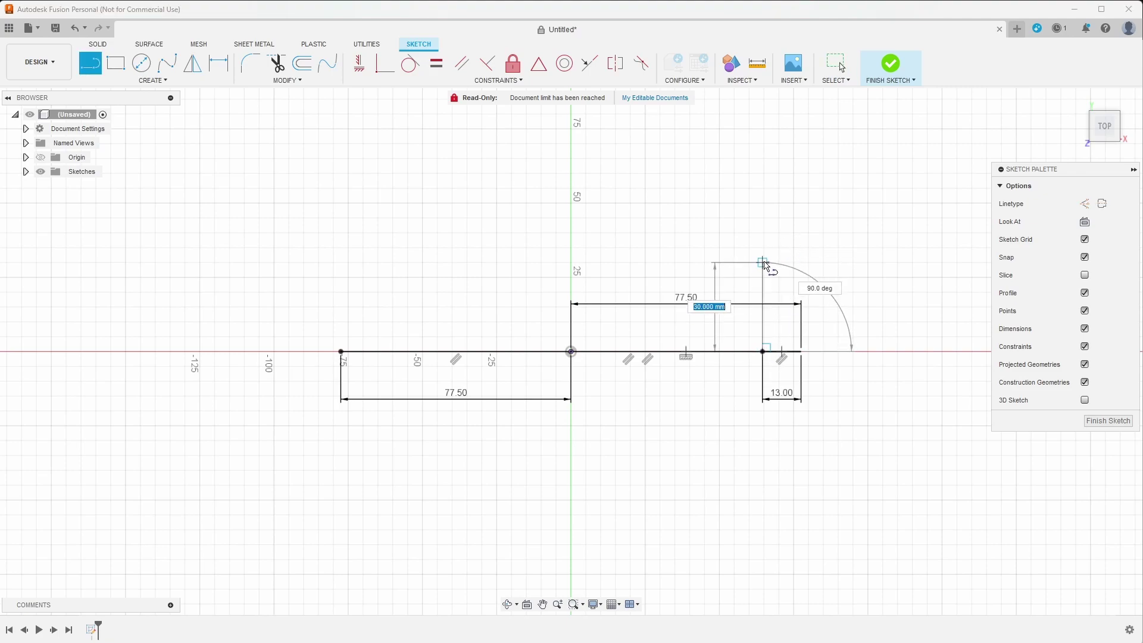
pyautogui.write('26.5')
pyautogui.press('Return')
pyautogui.press('Escape')
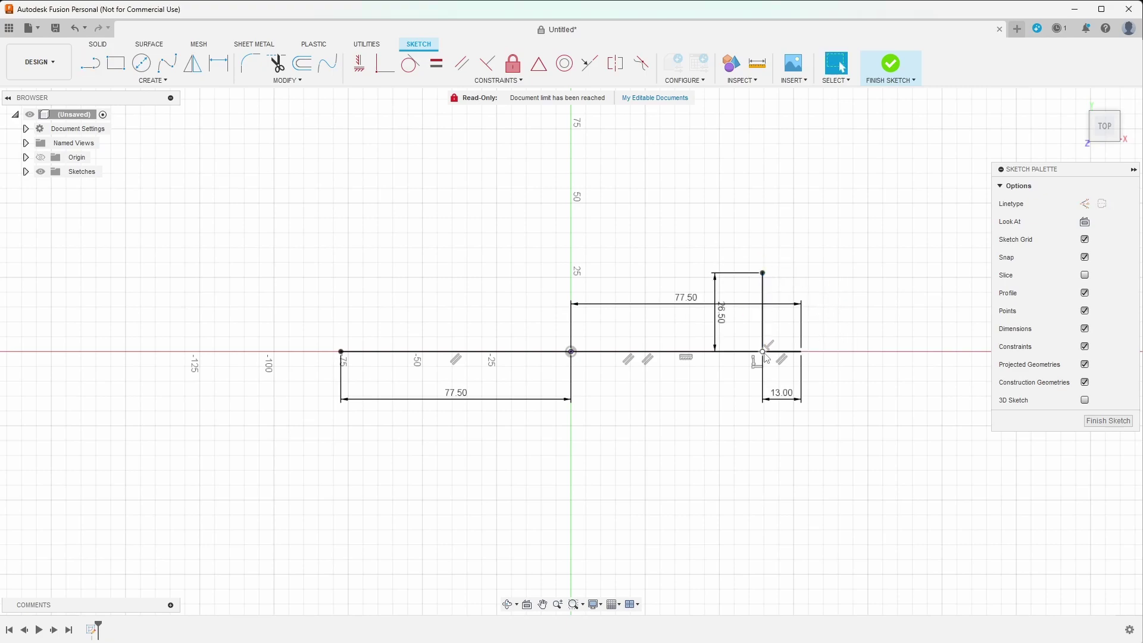
pyautogui.press('l')
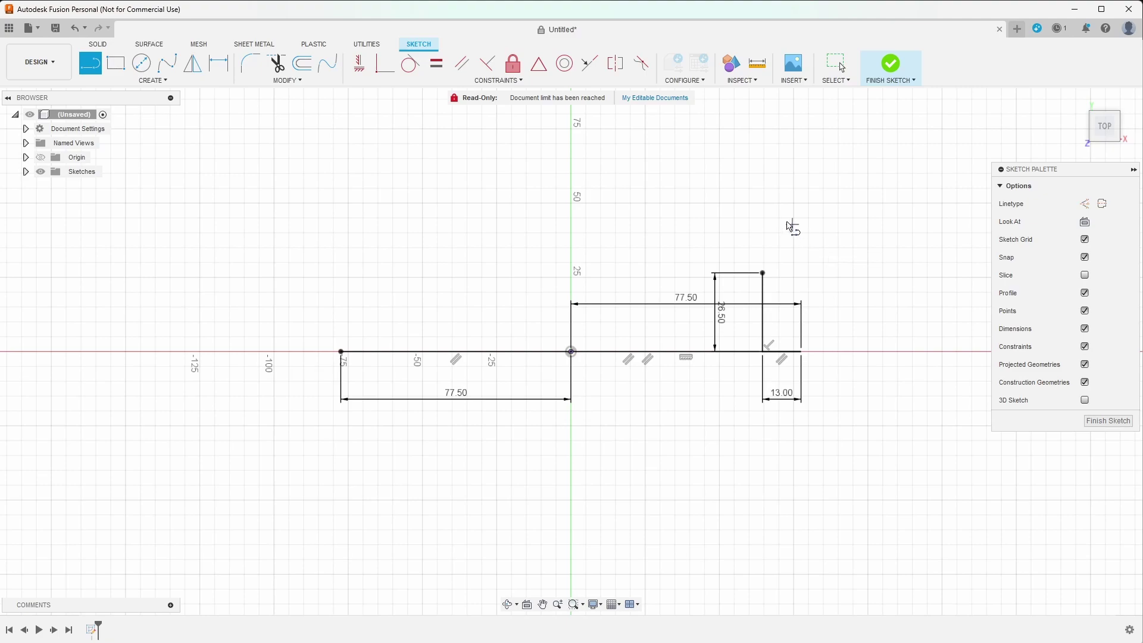
pyautogui.click(762, 272)
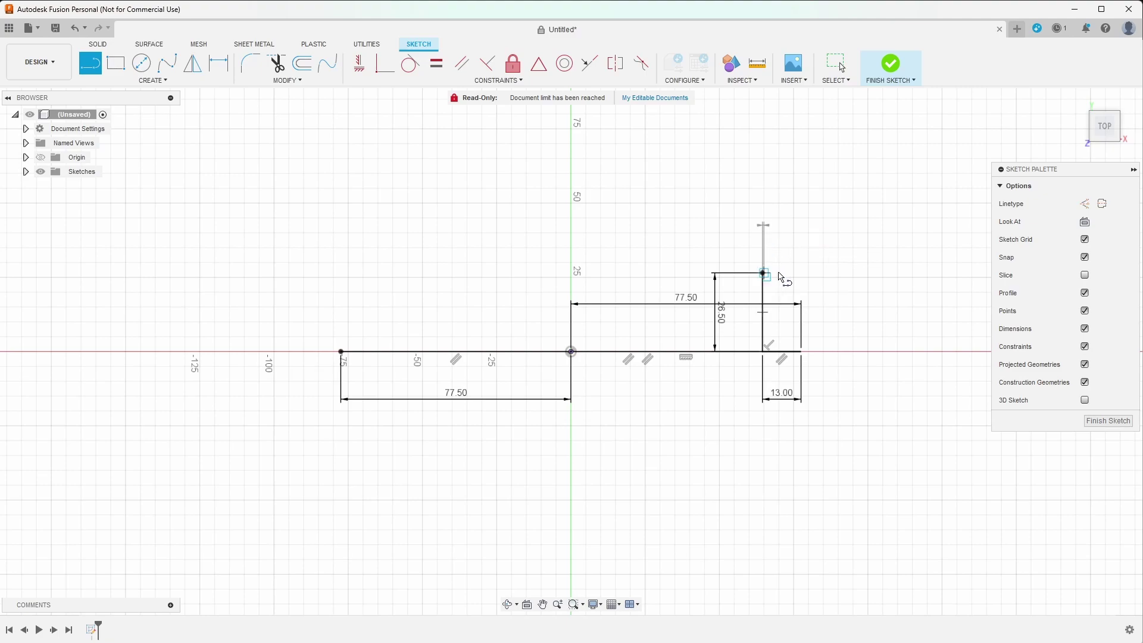
pyautogui.click(801, 351)
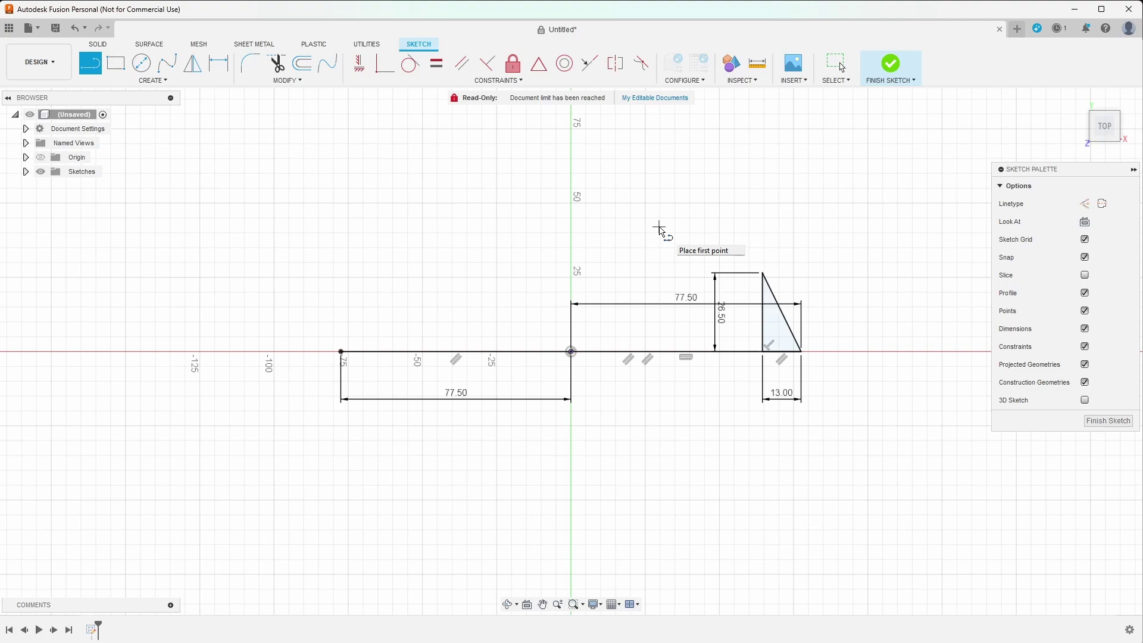
# Step: Draw a 13 mm line from the baseline's negative X end back along the baseline toward the origin
pyautogui.click(340, 351)
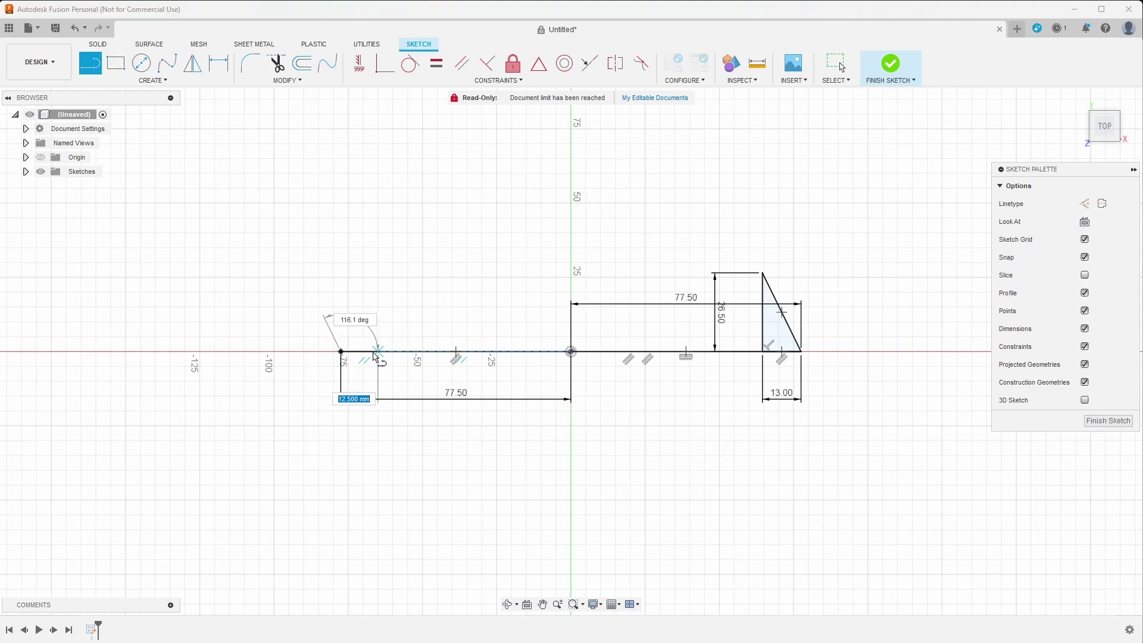
pyautogui.write('13')
pyautogui.press('Return')
pyautogui.press('Escape')
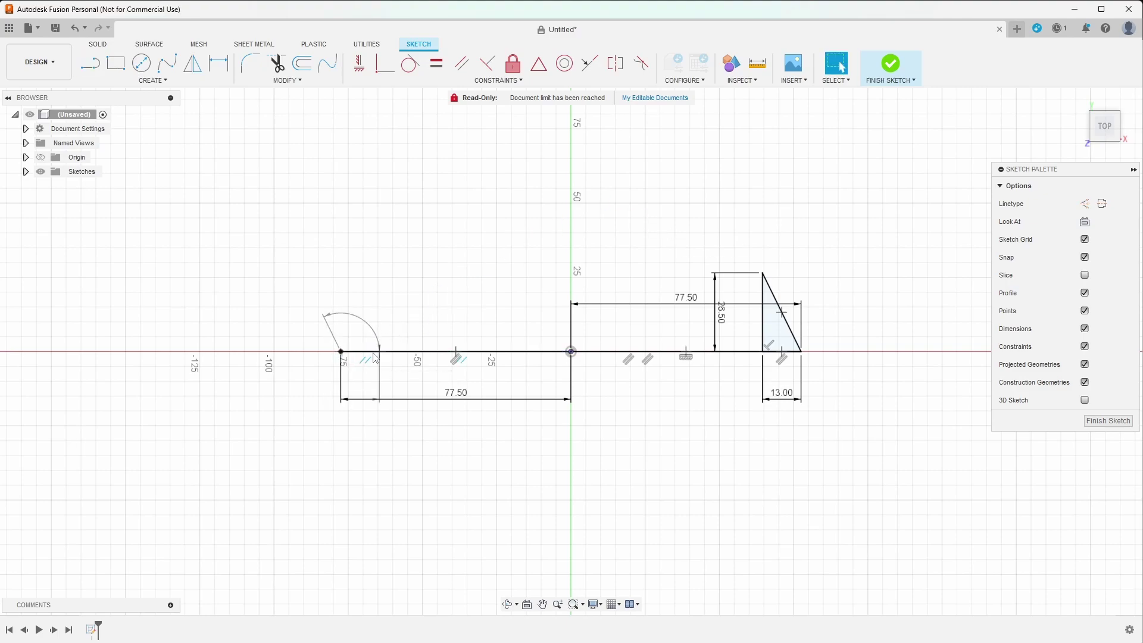
# Step: Draw a 26.5 mm line upward from the negative-side 13 mm line's inner end and close the triangle to the baseline's negative X end
pyautogui.press('l')
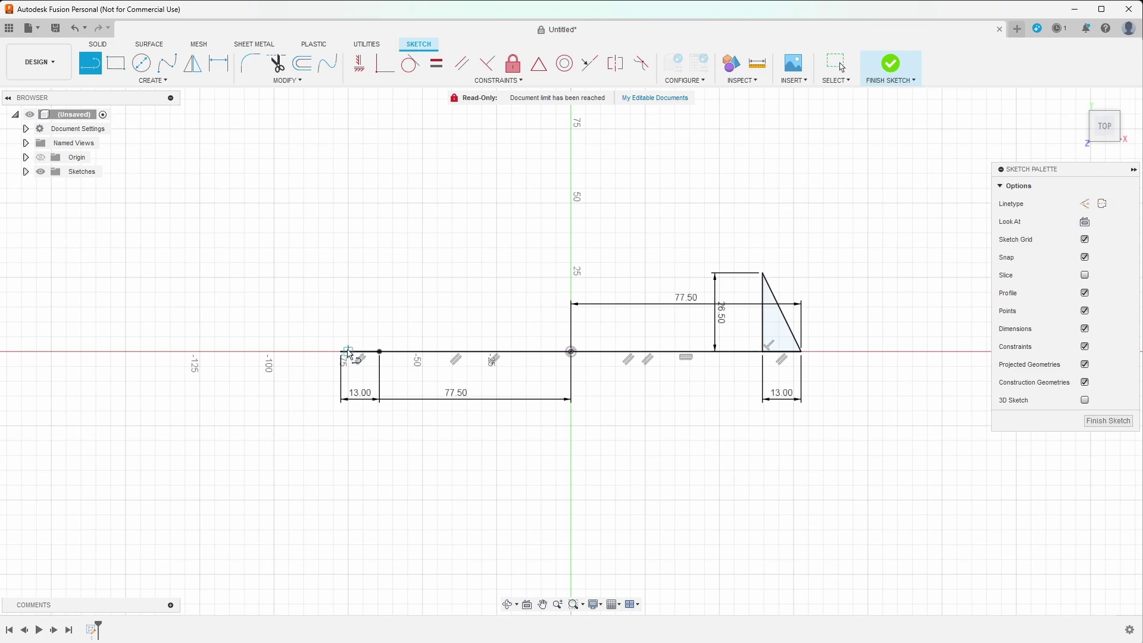
pyautogui.click(379, 351)
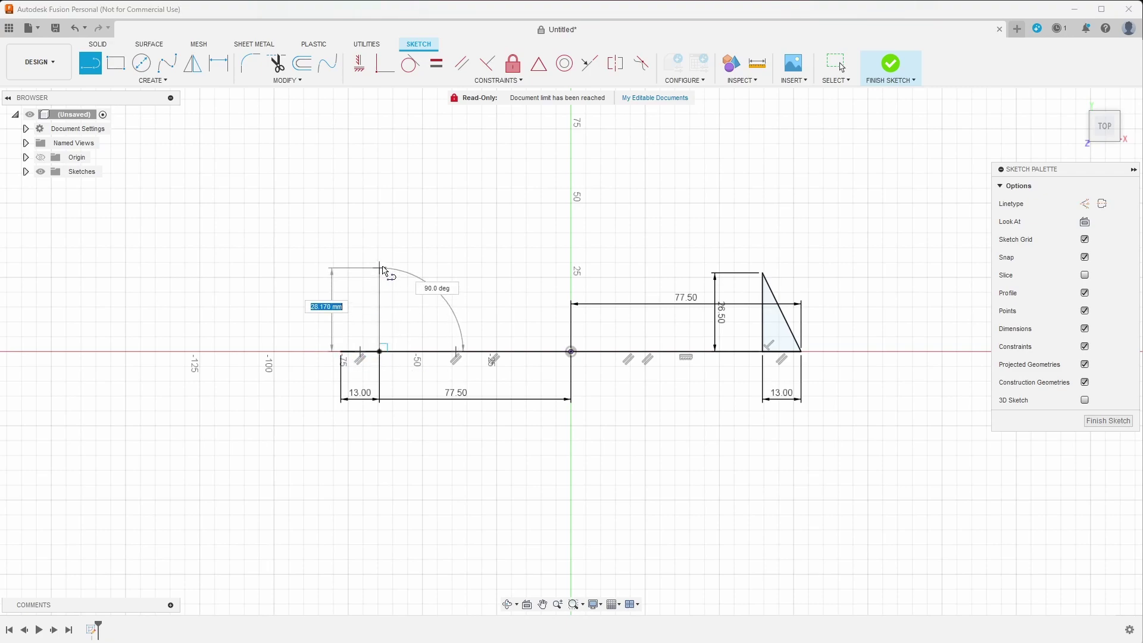
pyautogui.write('26.5')
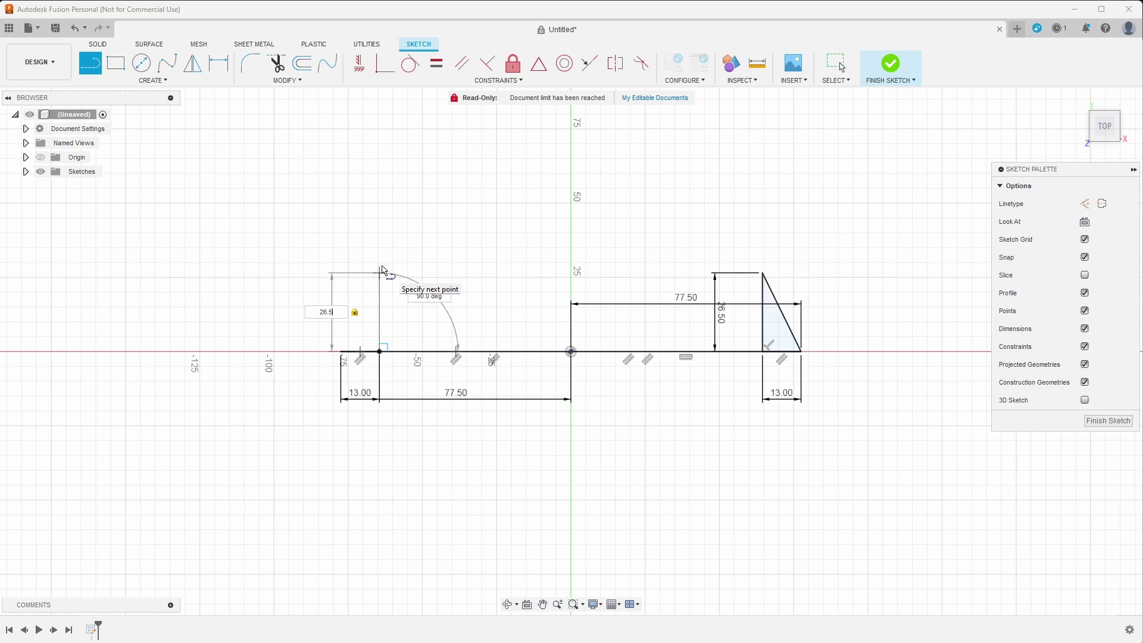
pyautogui.press('Return')
pyautogui.press('Escape')
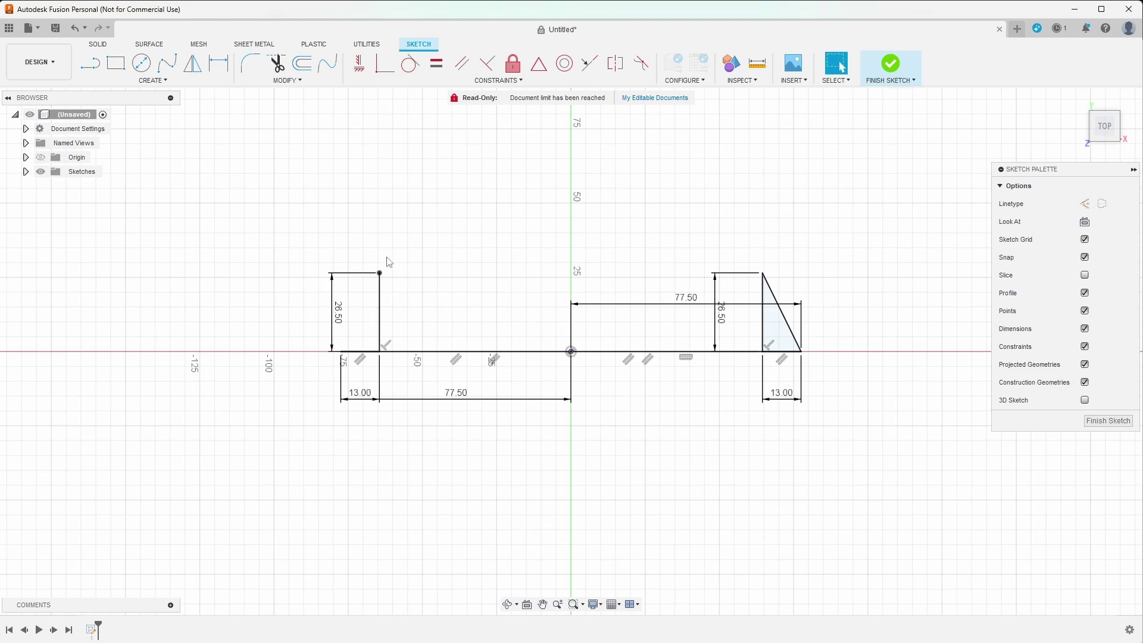
pyautogui.press('l')
pyautogui.click(379, 272)
pyautogui.click(366, 331)
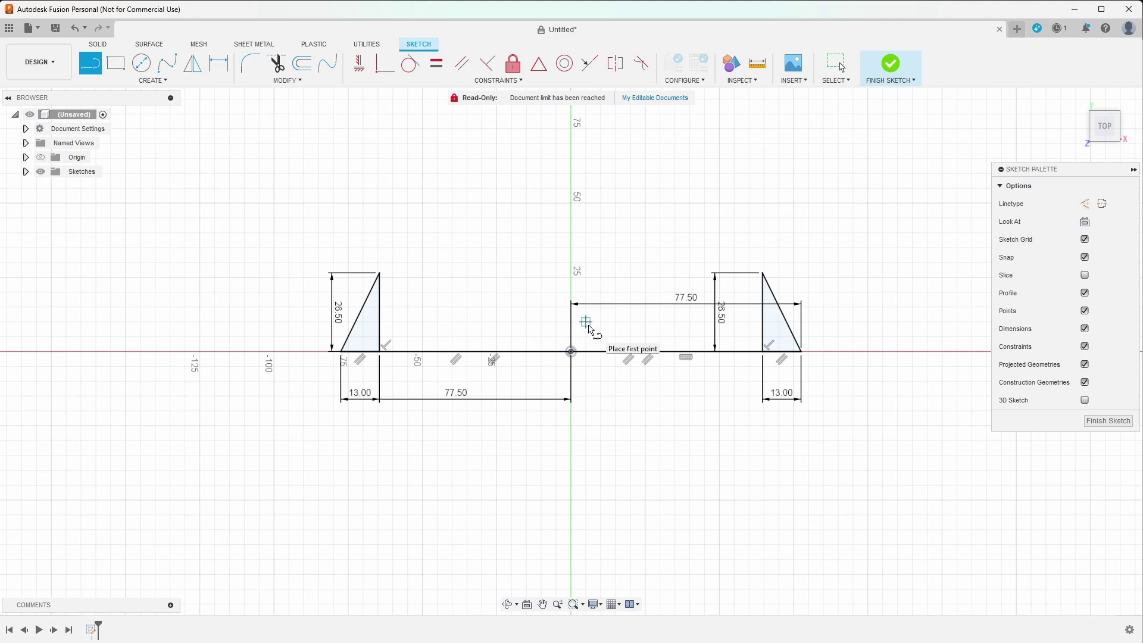
# Step: Draw a 6 mm vertical line upward from the origin
pyautogui.click(571, 352)
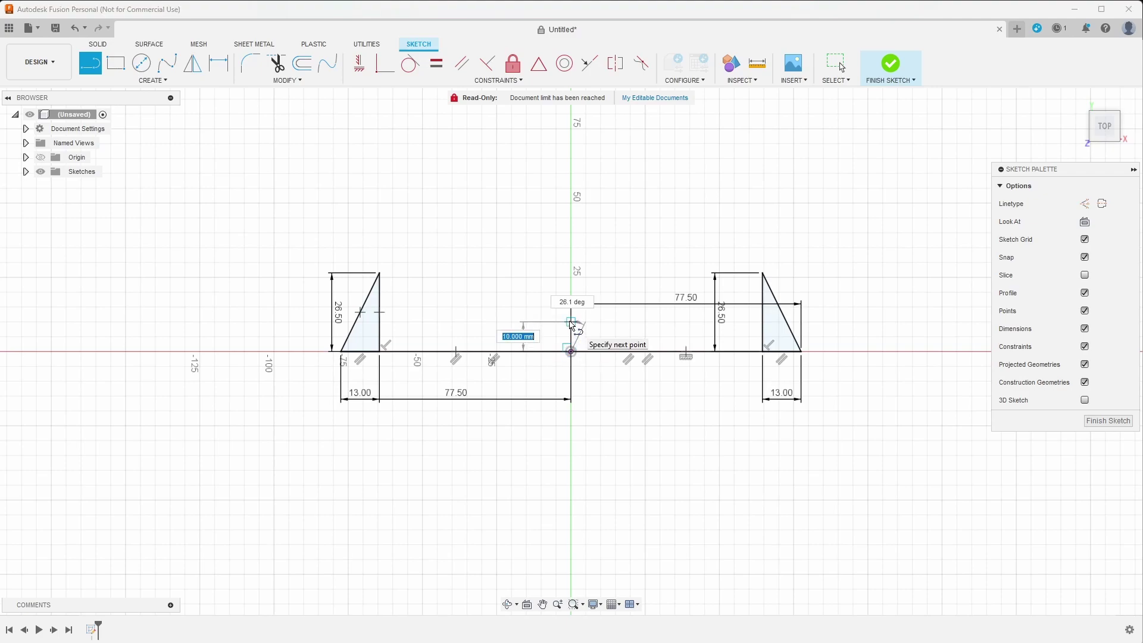
pyautogui.write('6')
pyautogui.press('Return')
pyautogui.press('Escape')
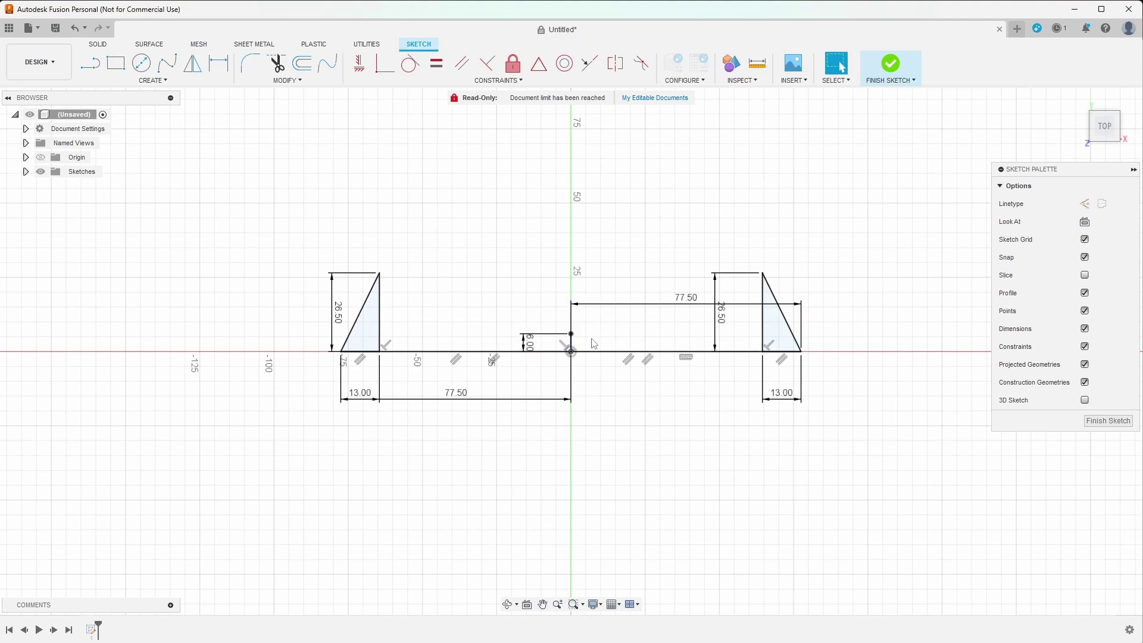
# Step: Draw a horizontal line of 24/2 mm in the positive X direction from the top of the 6 mm vertical line
pyautogui.scroll(2, 581, 341)
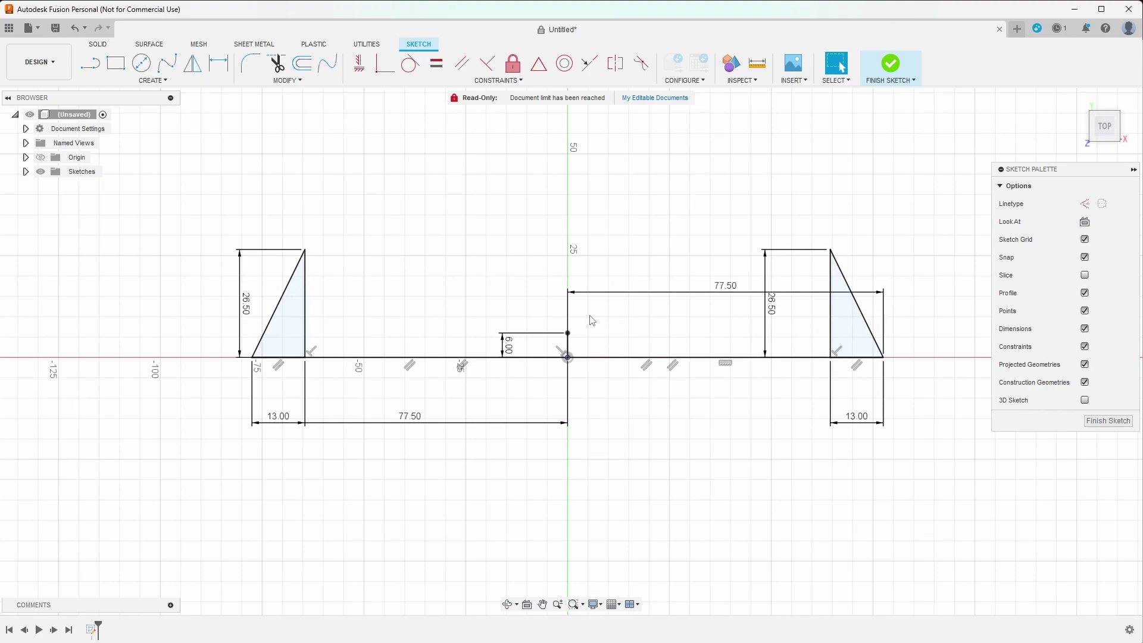
pyautogui.press('l')
pyautogui.click(567, 332)
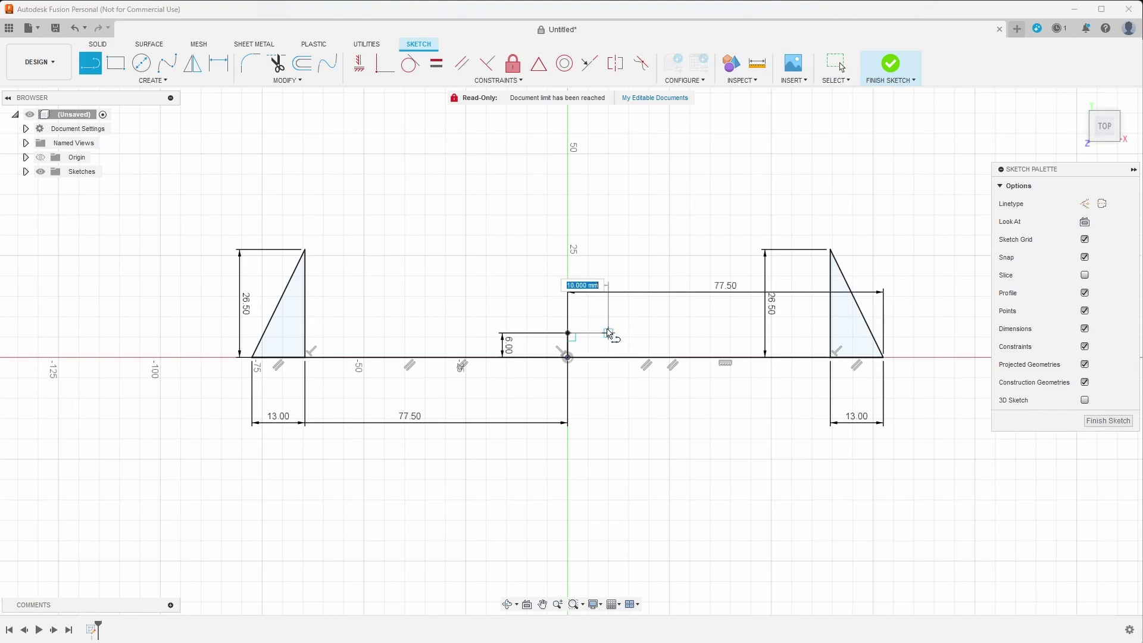
pyautogui.write('24/2')
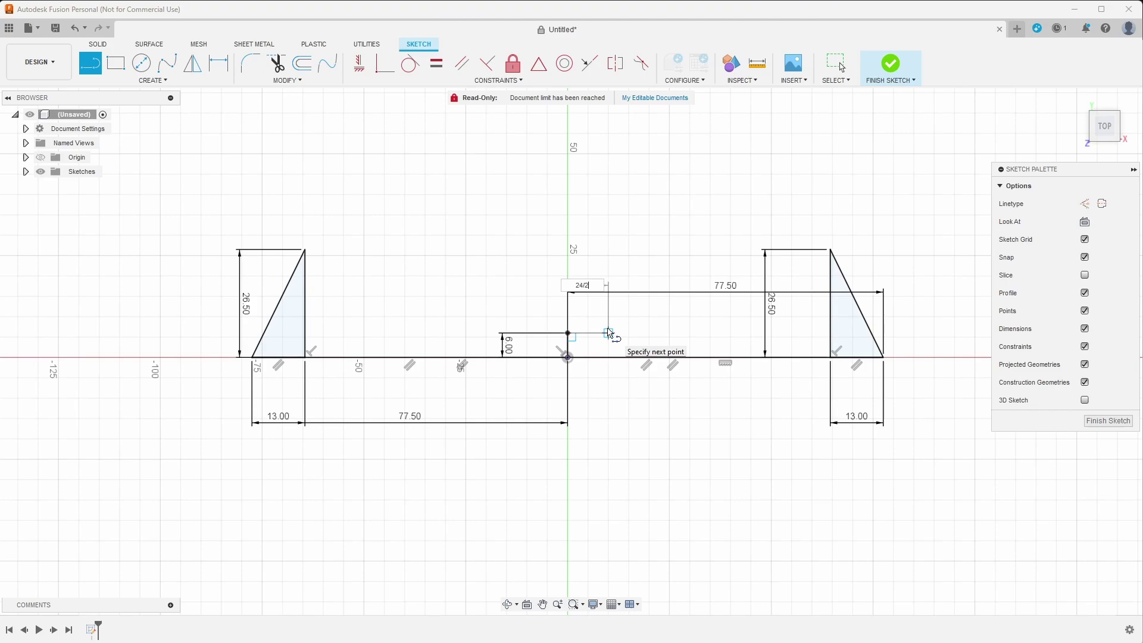
pyautogui.press('Return')
pyautogui.press('Escape')
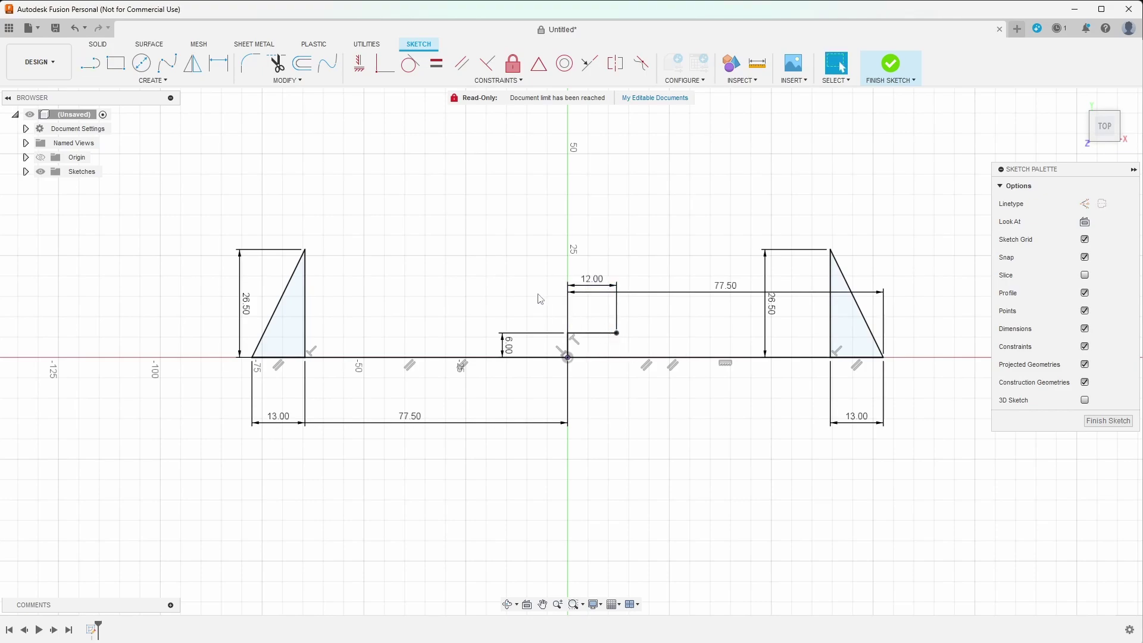
# Step: Draw a 12 mm horizontal line in the negative X direction from the top of the 6 mm vertical line
pyautogui.press('l')
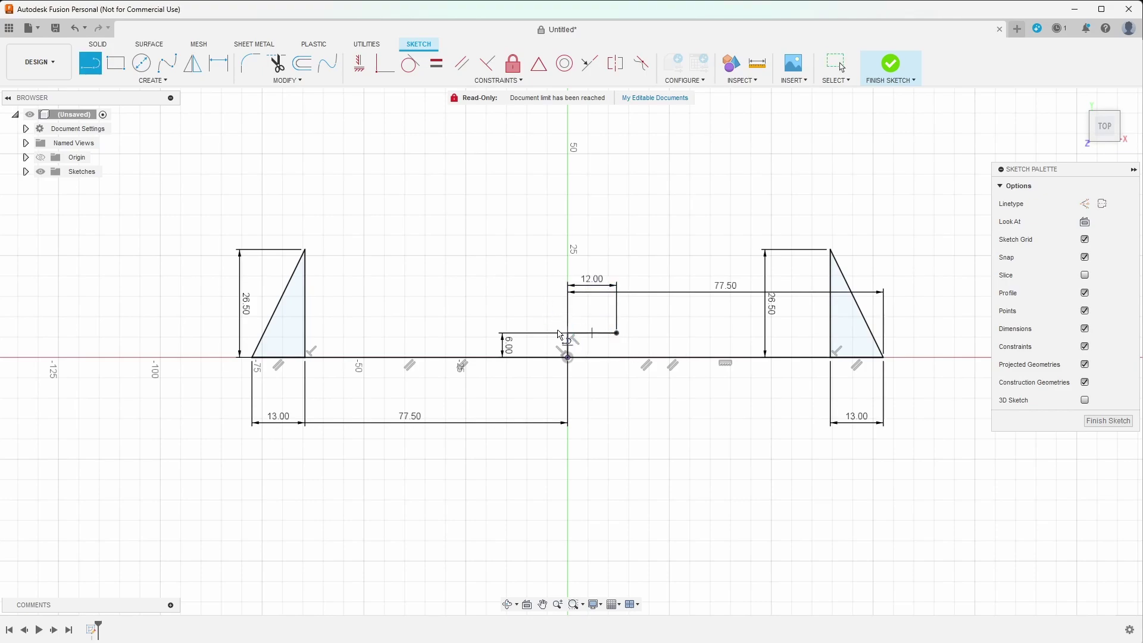
pyautogui.moveTo(567, 333); pyautogui.dragTo(516, 333)
pyautogui.write('12')
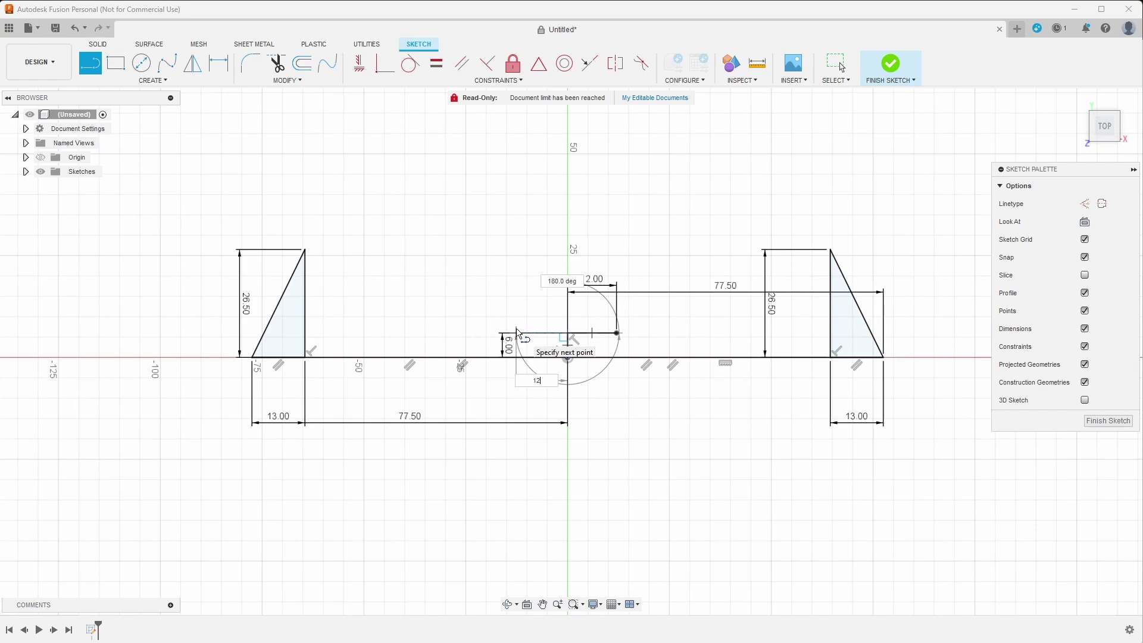
pyautogui.press('Return')
pyautogui.press('Escape')
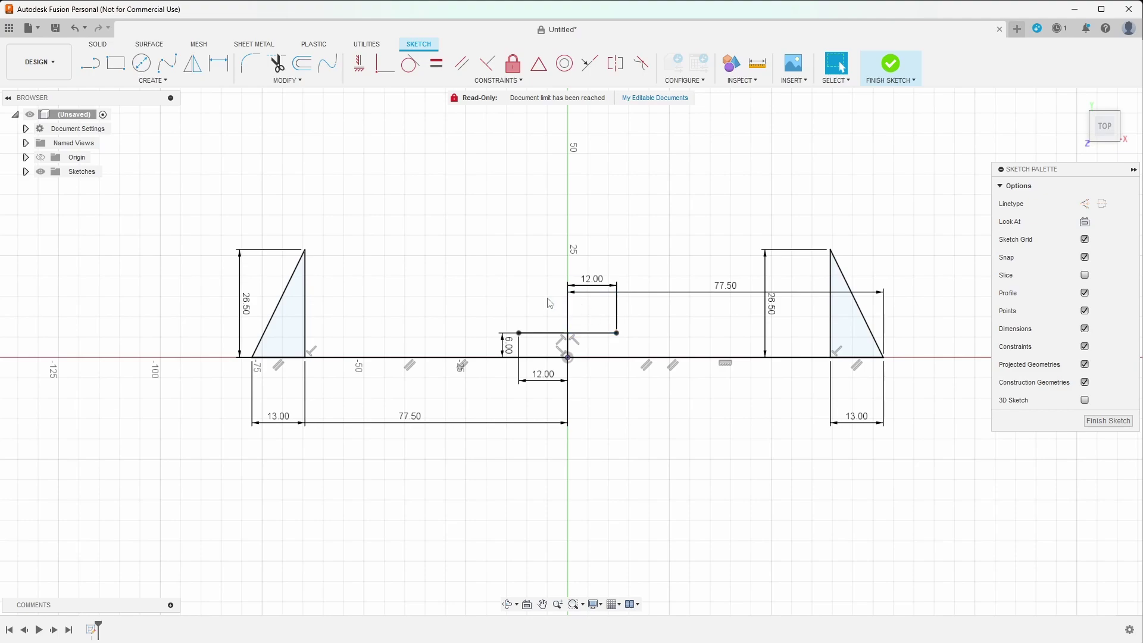
# Step: Connect the outer end of each 12 mm horizontal line to the apex of the end triangle on the same side
pyautogui.press('l')
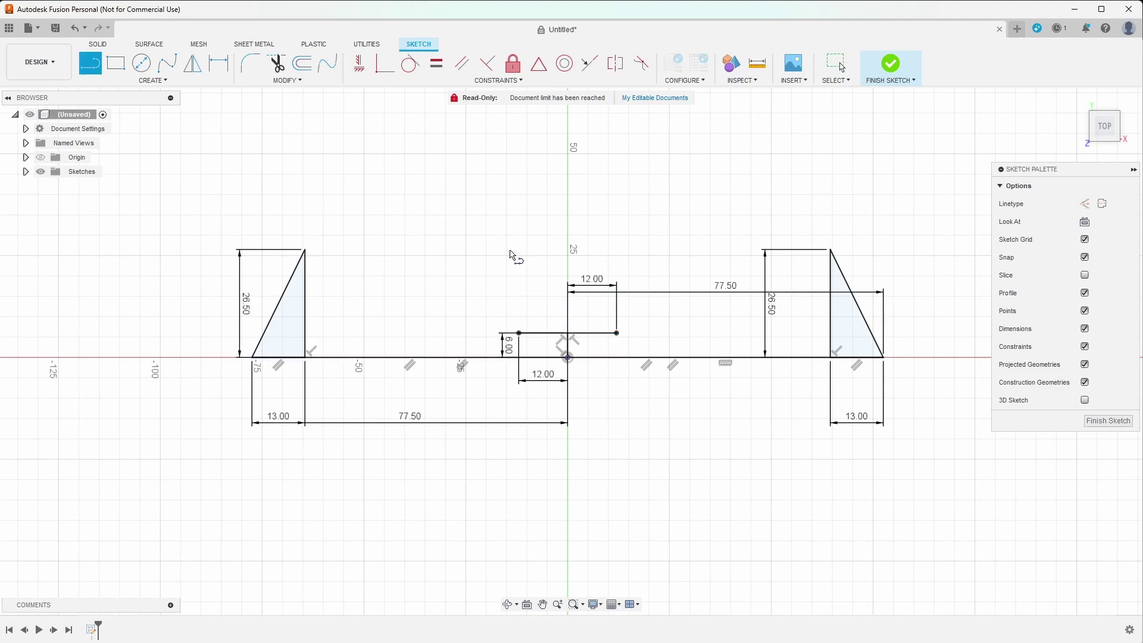
pyautogui.click(617, 333)
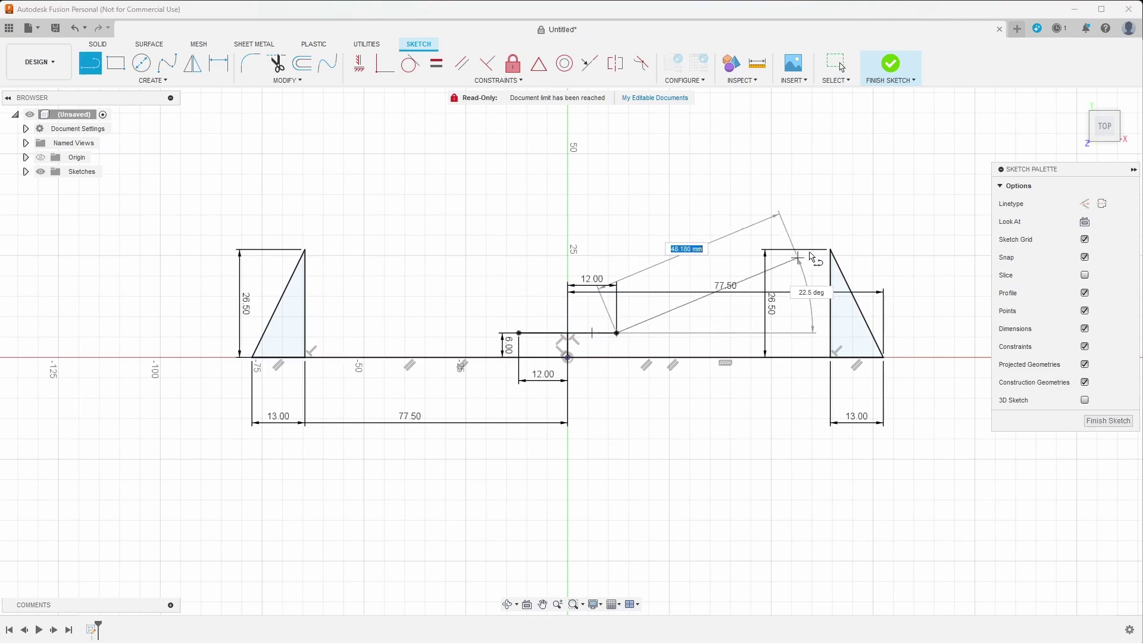
pyautogui.click(830, 250)
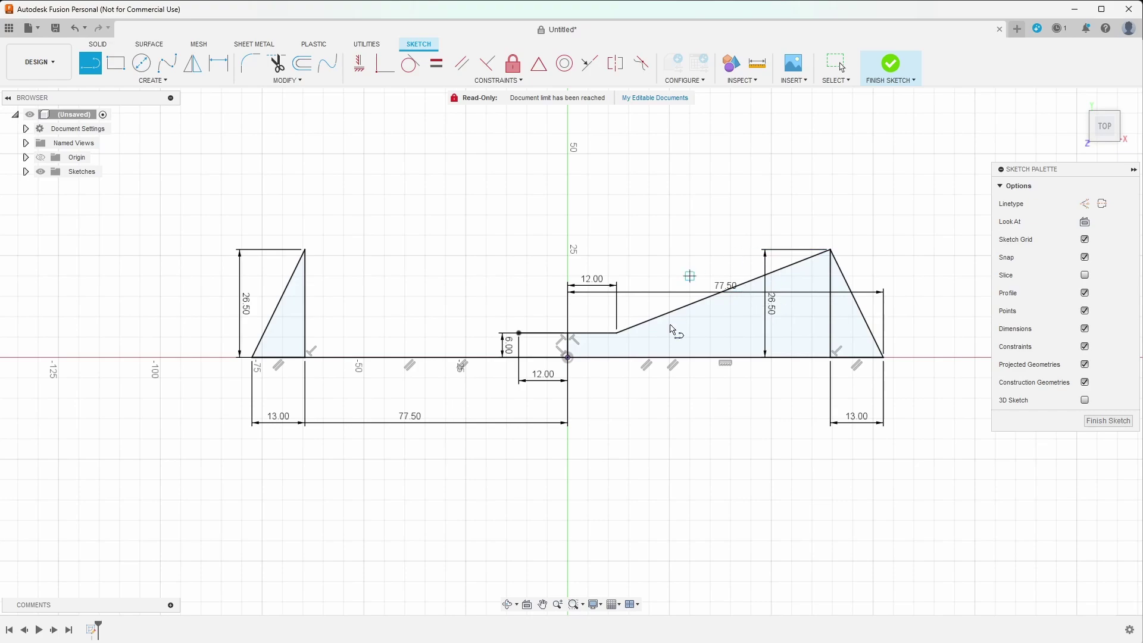
pyautogui.click(519, 332)
pyautogui.click(305, 250)
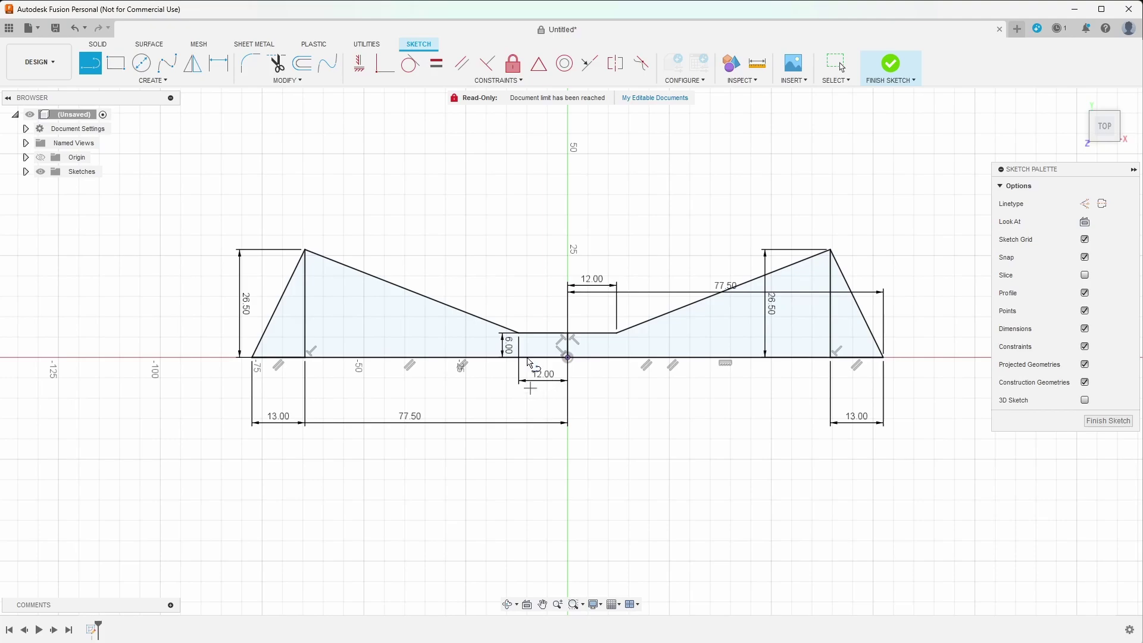
pyautogui.scroll(-1, 398, 293)
pyautogui.scroll(2, 398, 293)
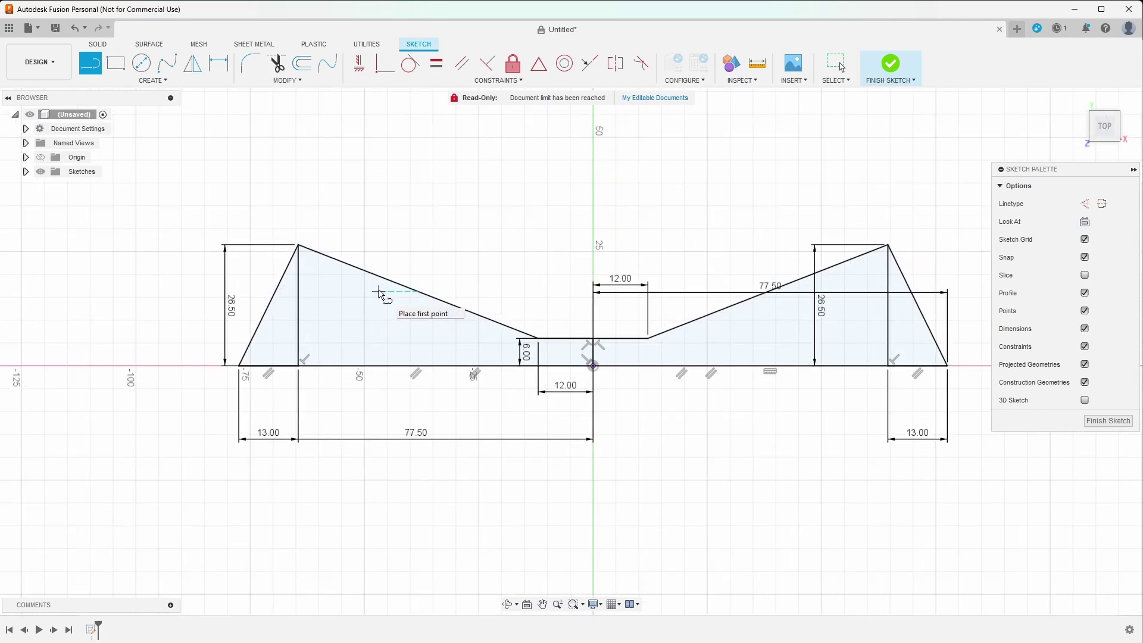
pyautogui.click(836, 63)
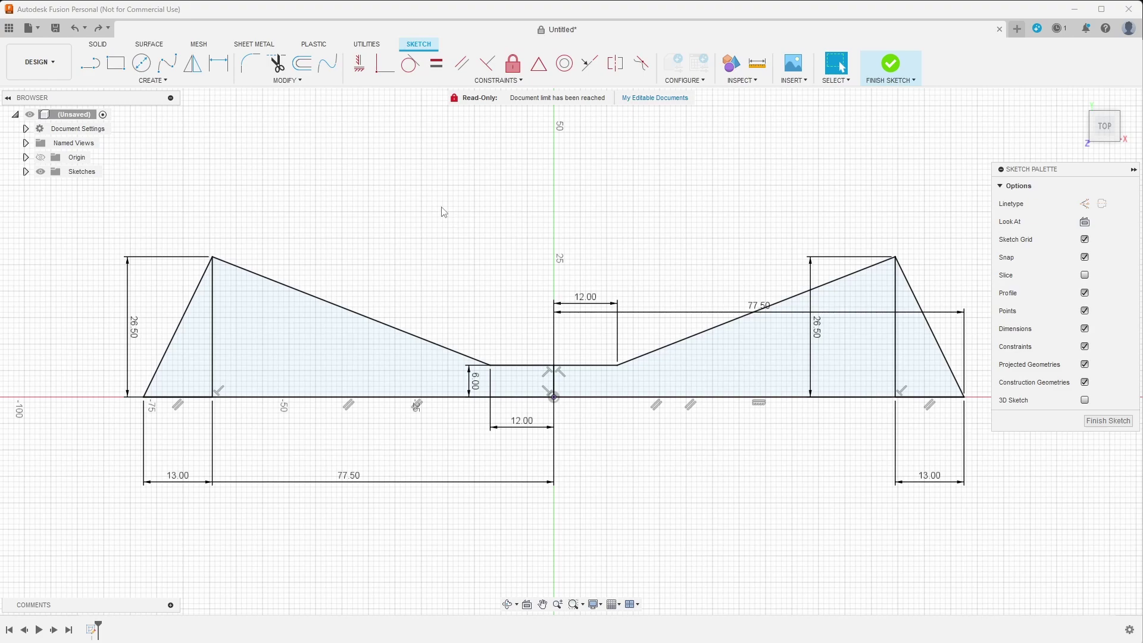
pyautogui.click(303, 65)
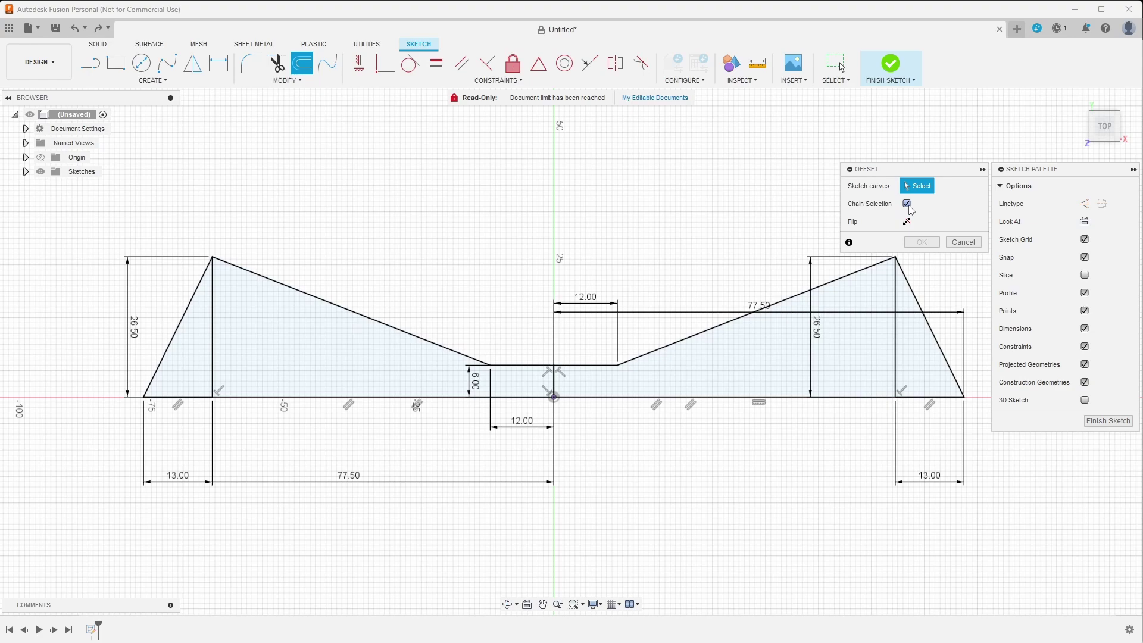
pyautogui.click(374, 322)
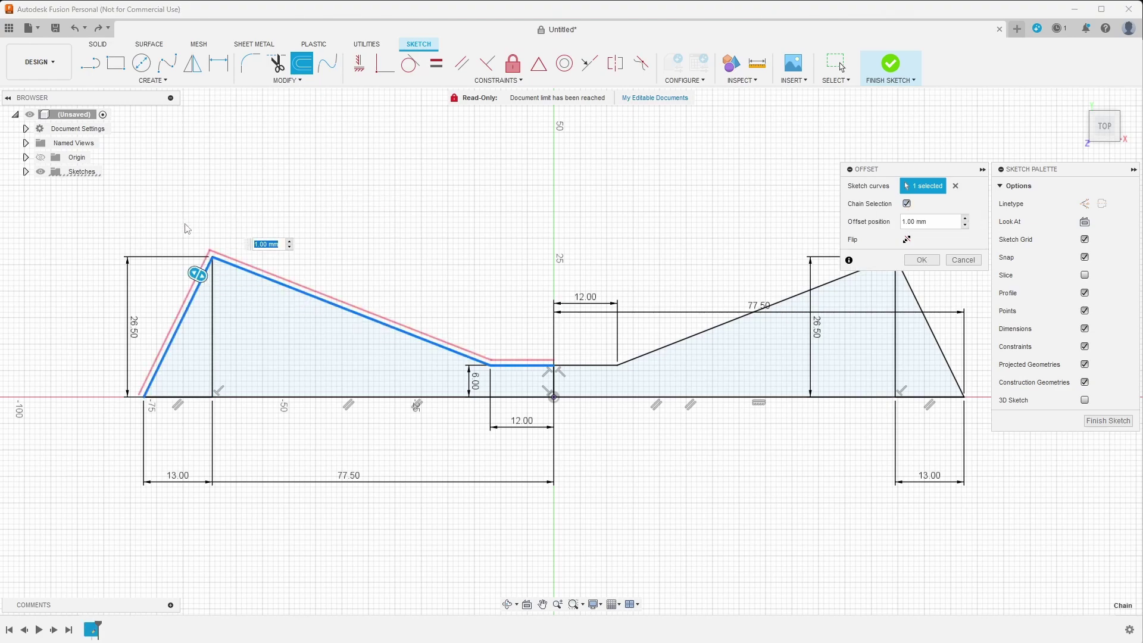
pyautogui.click(266, 397)
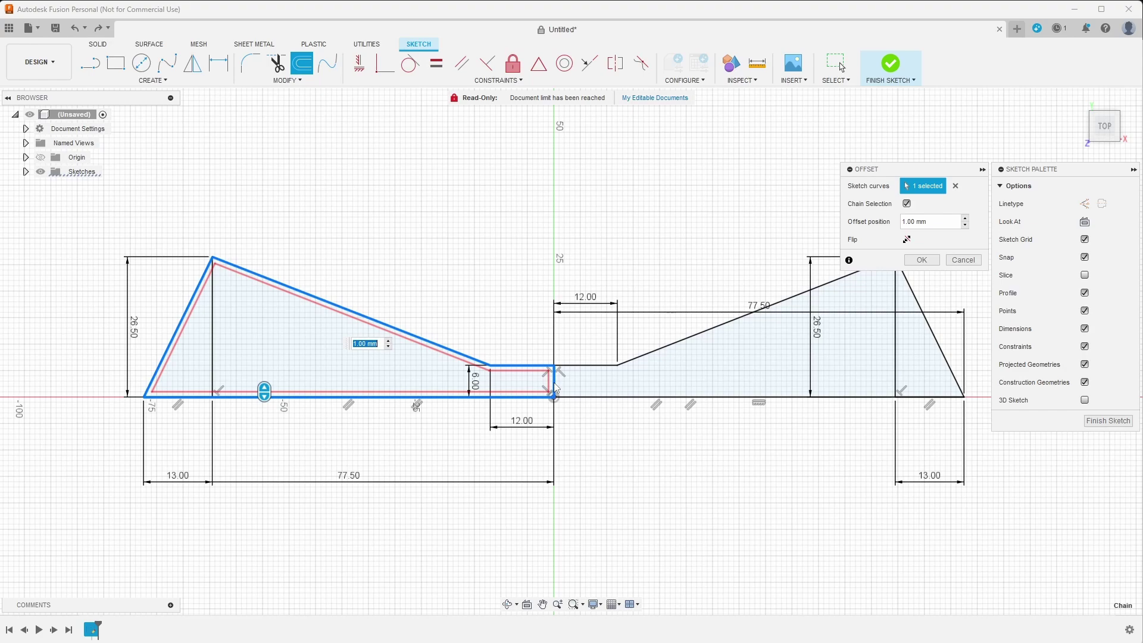
pyautogui.scroll(2, 558, 390)
pyautogui.scroll(-3, 557, 385)
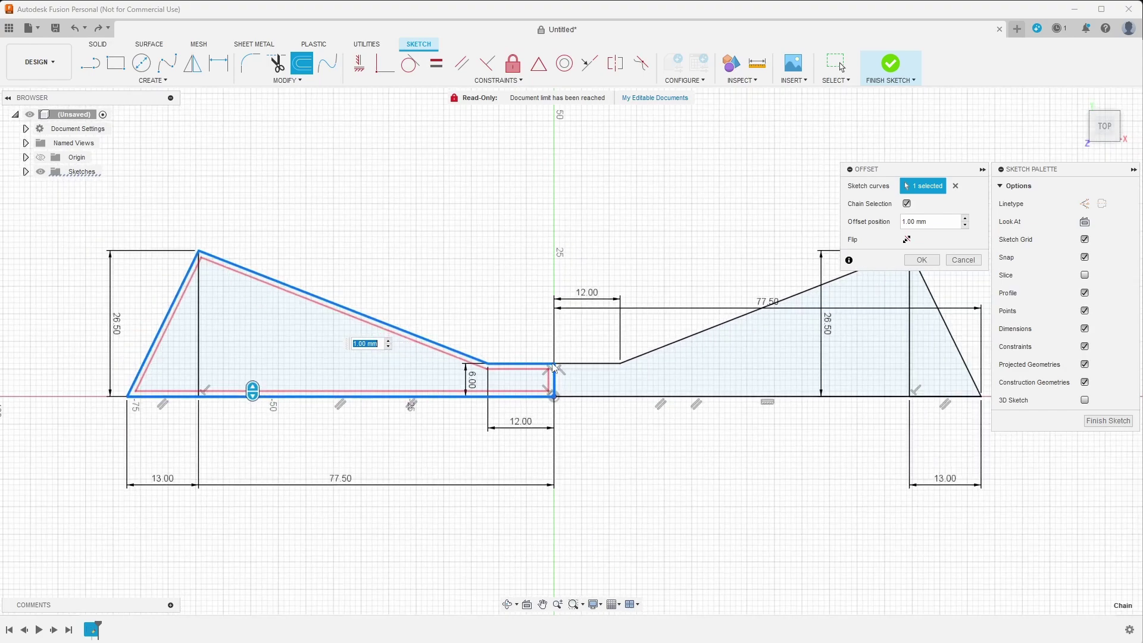
pyautogui.scroll(1, 556, 388)
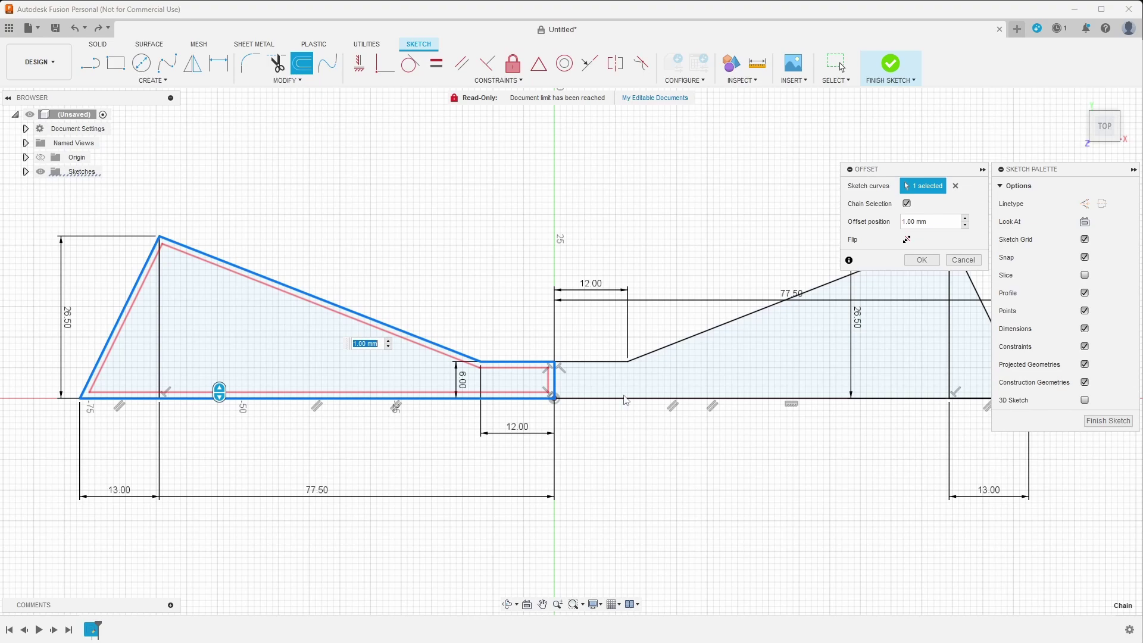
pyautogui.scroll(1, 582, 321)
pyautogui.scroll(-1, 511, 258)
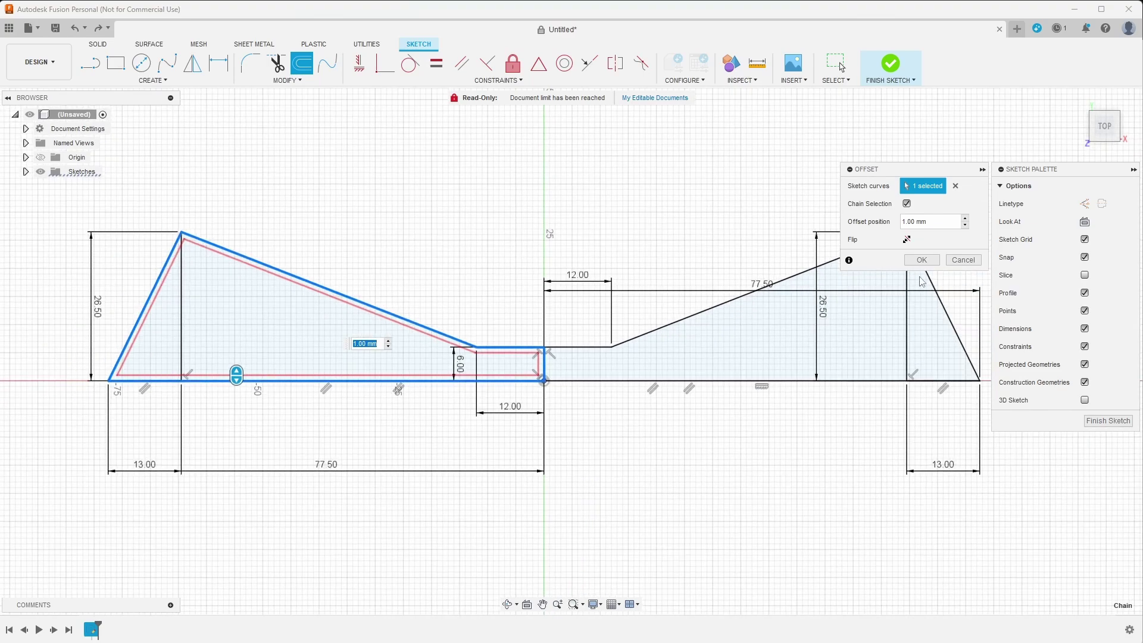
pyautogui.click(963, 260)
# Step: Delete the 6 mm vertical line at the origin so the two profile halves form one region
pyautogui.scroll(1, 552, 362)
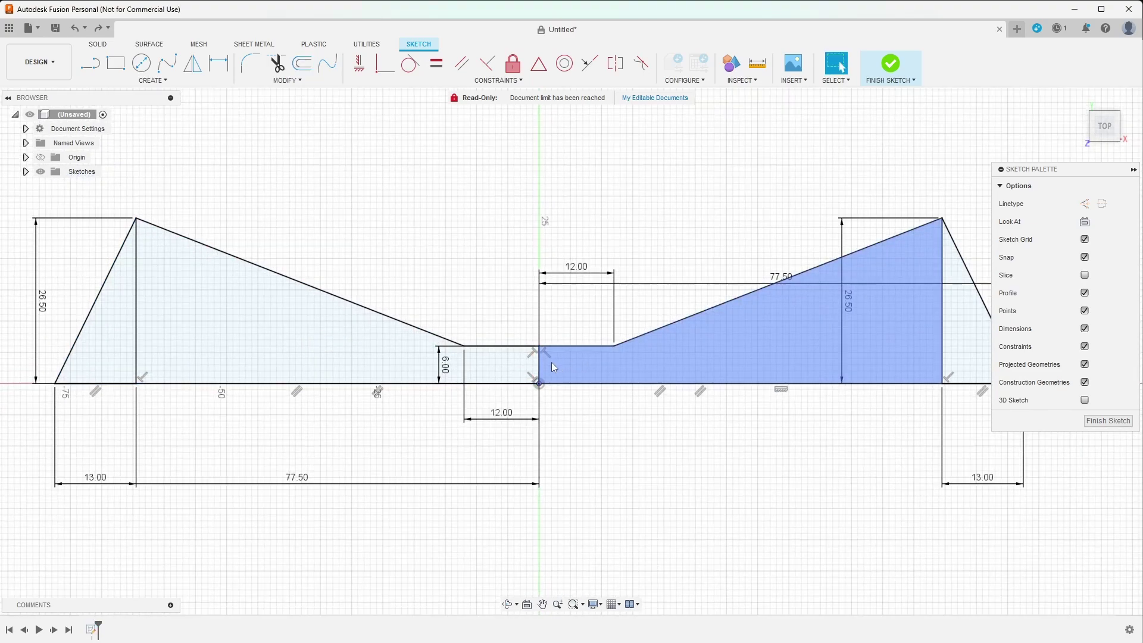
pyautogui.click(539, 366)
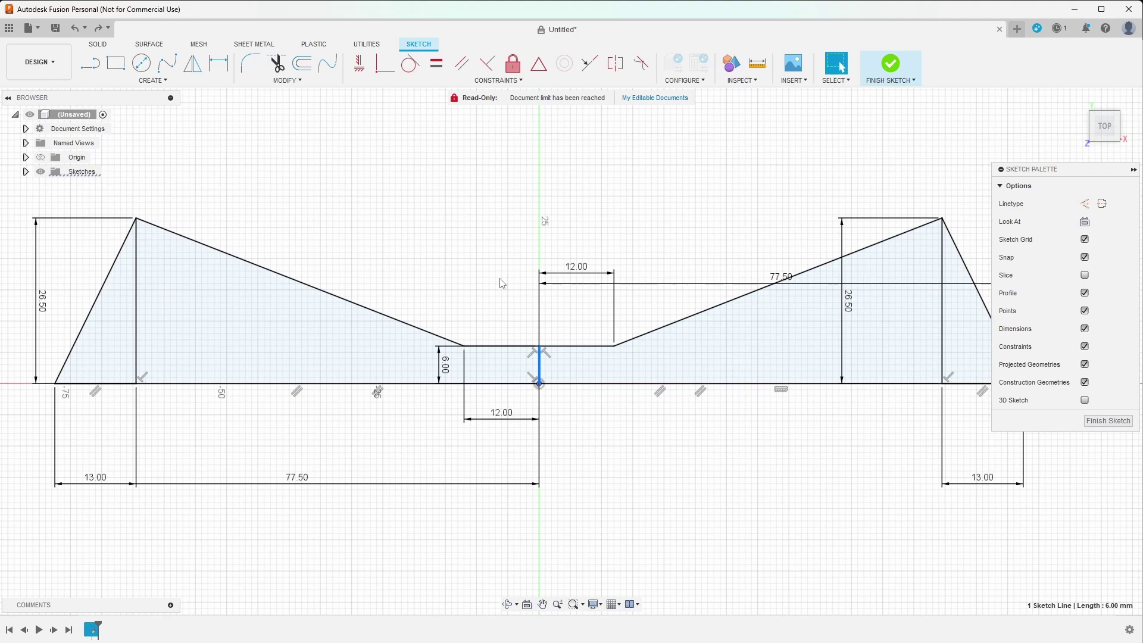
pyautogui.press('Delete')
pyautogui.scroll(-1, 498, 404)
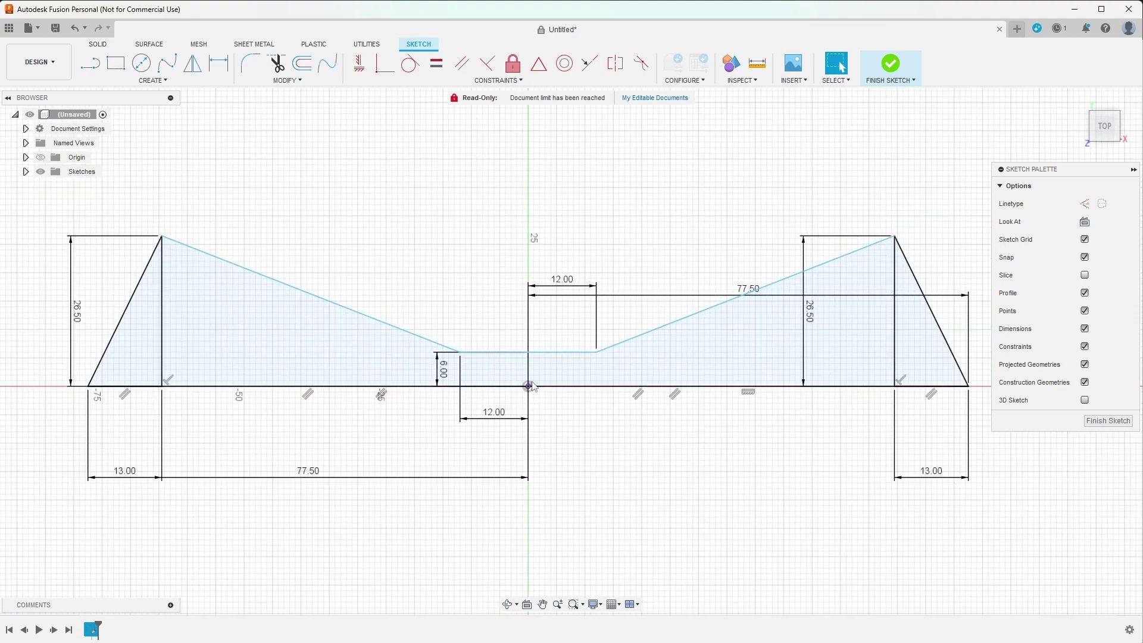
pyautogui.click(548, 375)
pyautogui.press('Escape')
# Step: Try moving the negative-X corner point of the central horizontal section, and undo the move
pyautogui.moveTo(459, 351)
pyautogui.mouseDown()
pyautogui.moveTo(454, 263)
pyautogui.moveTo(327, 349)
pyautogui.mouseUp()
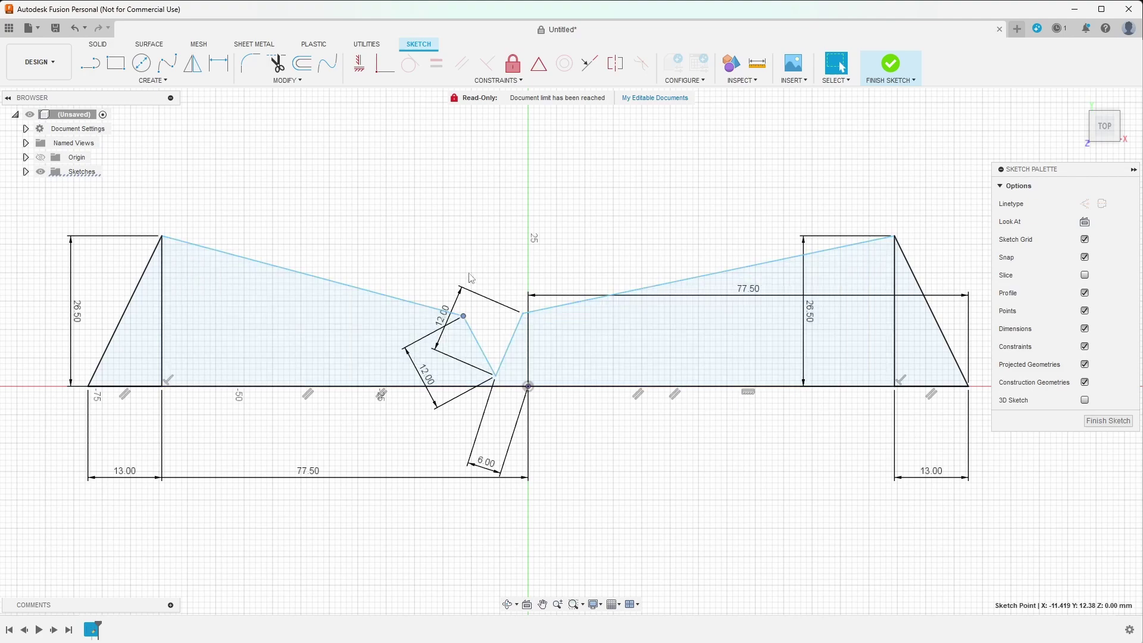
pyautogui.hotkey('ctrl', 'z')
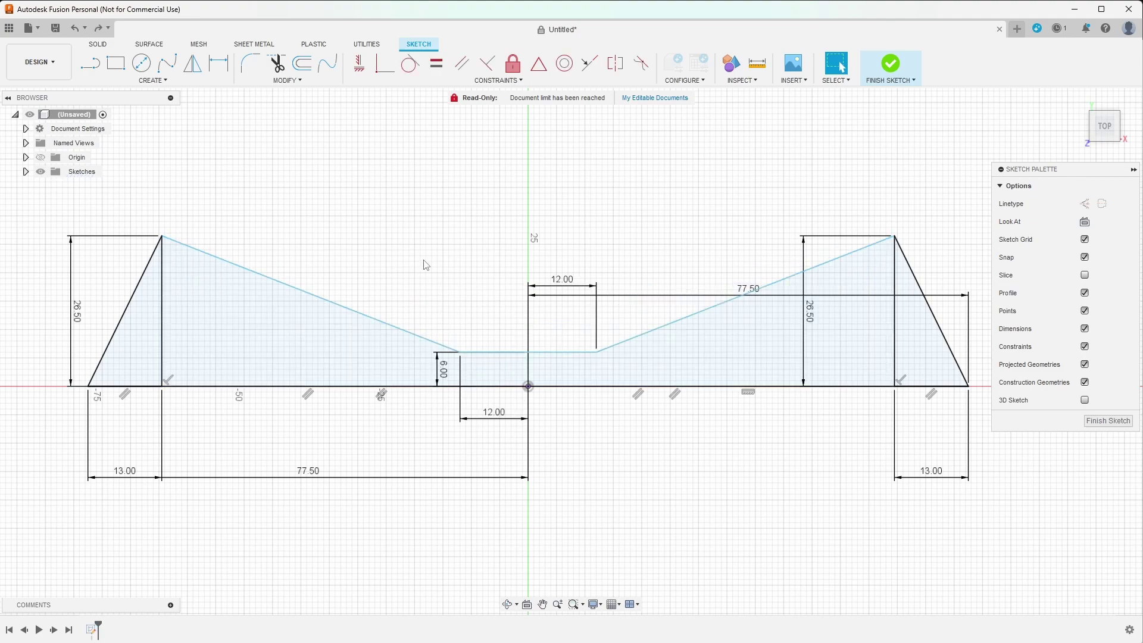
pyautogui.click(88, 385)
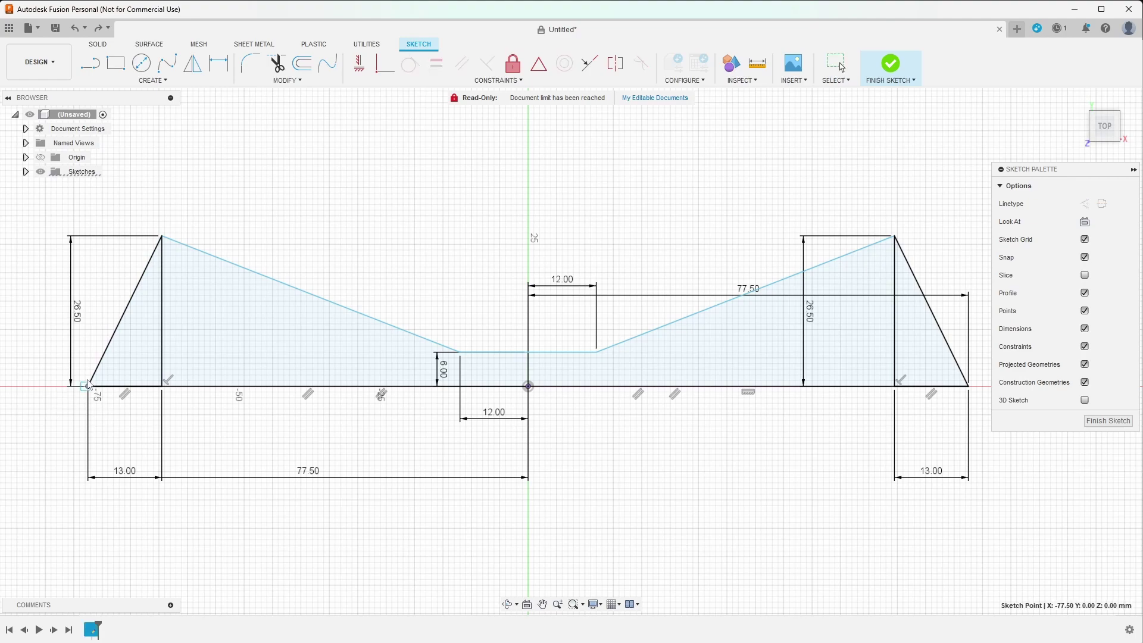
pyautogui.press('Escape')
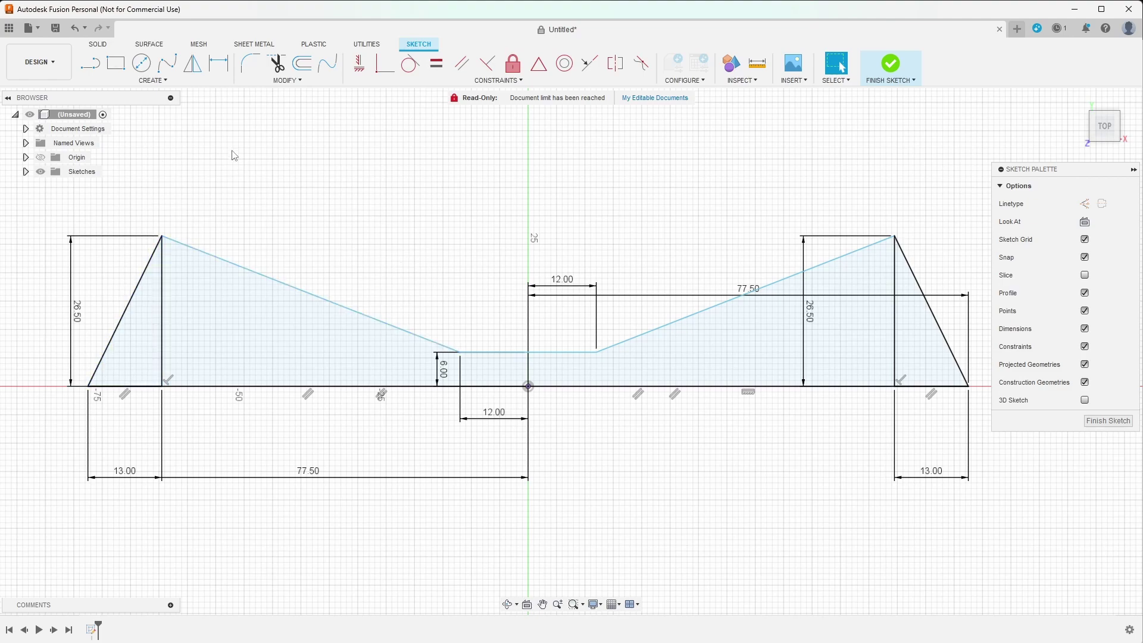
# Step: Offset the complete outer outline of the profile inward by 2 mm, using chain selection
pyautogui.click(300, 72)
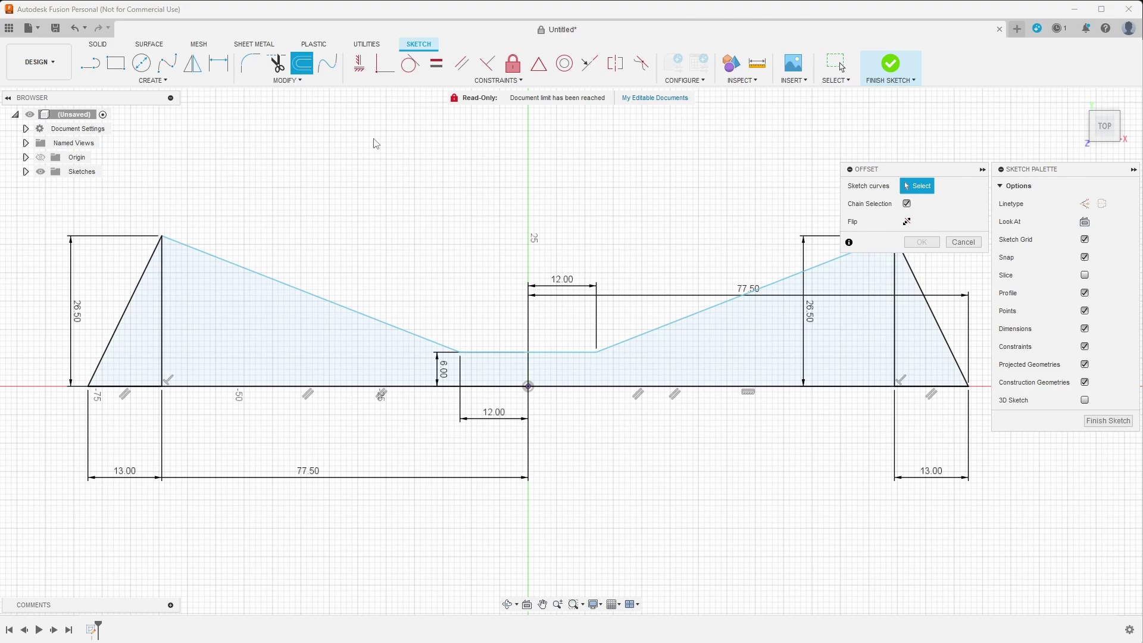
pyautogui.click(309, 300)
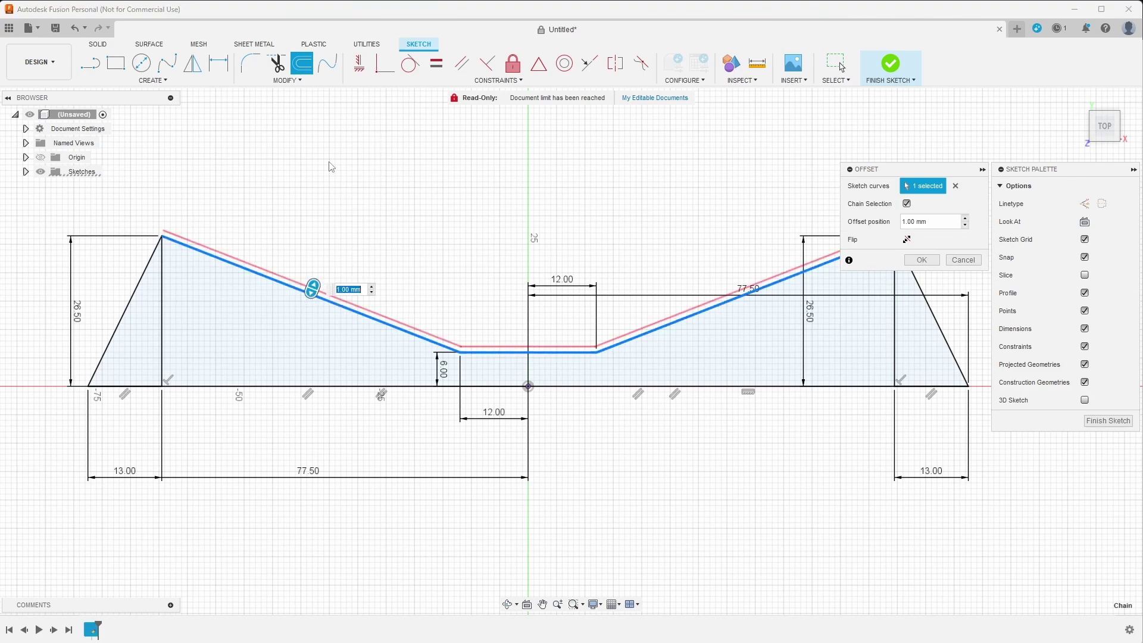
pyautogui.click(260, 387)
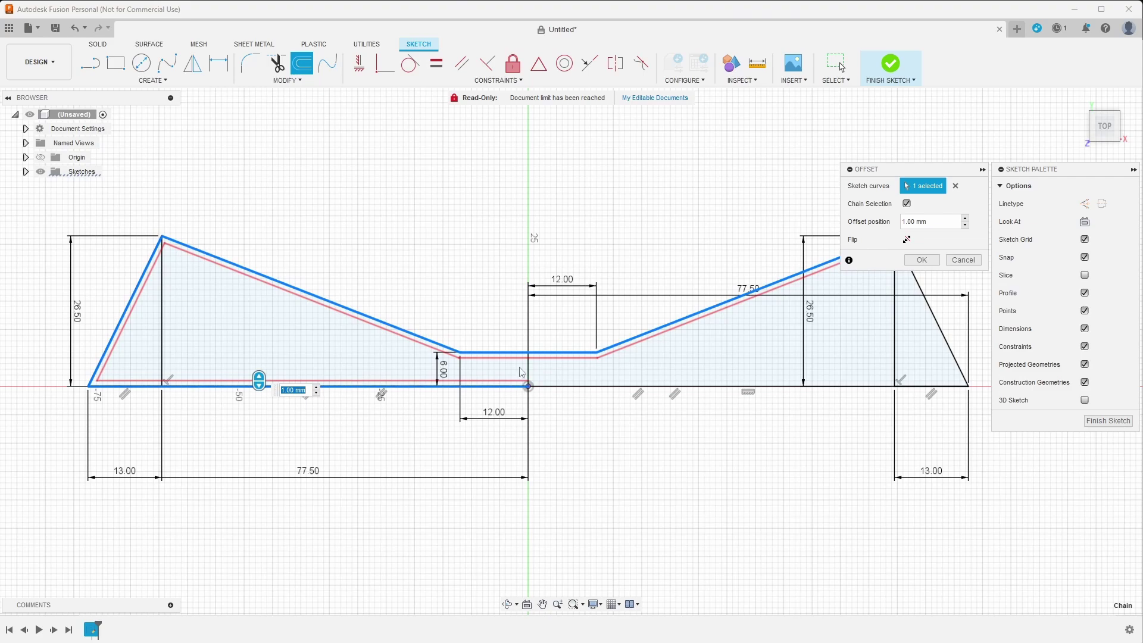
pyautogui.click(717, 391)
pyautogui.click(947, 348)
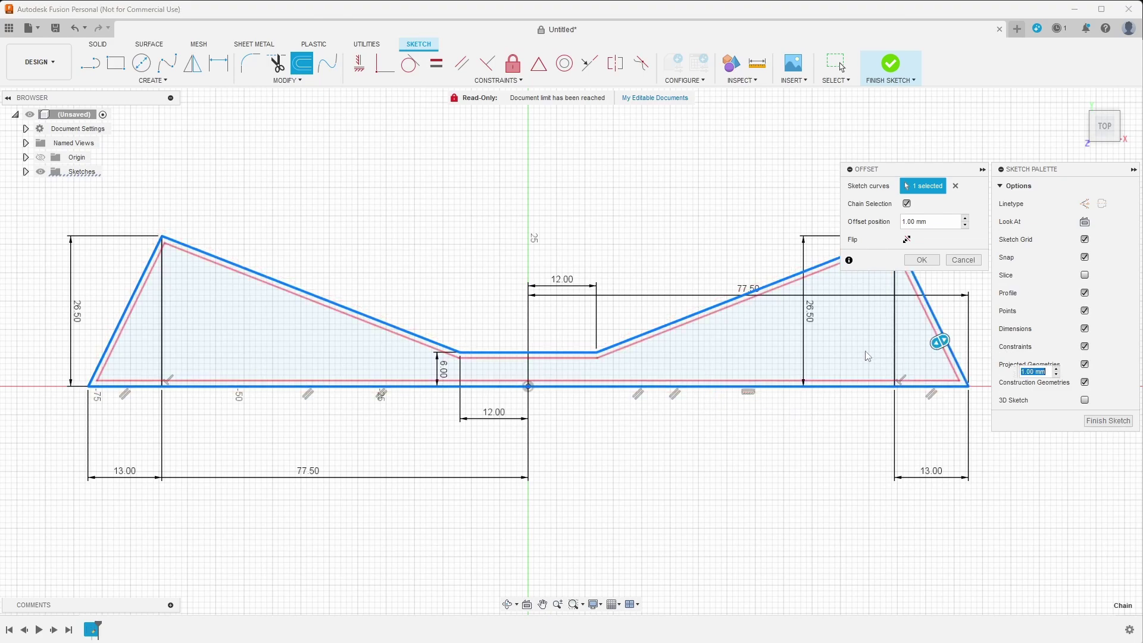
pyautogui.scroll(-1, 490, 397)
pyautogui.scroll(-1, 489, 397)
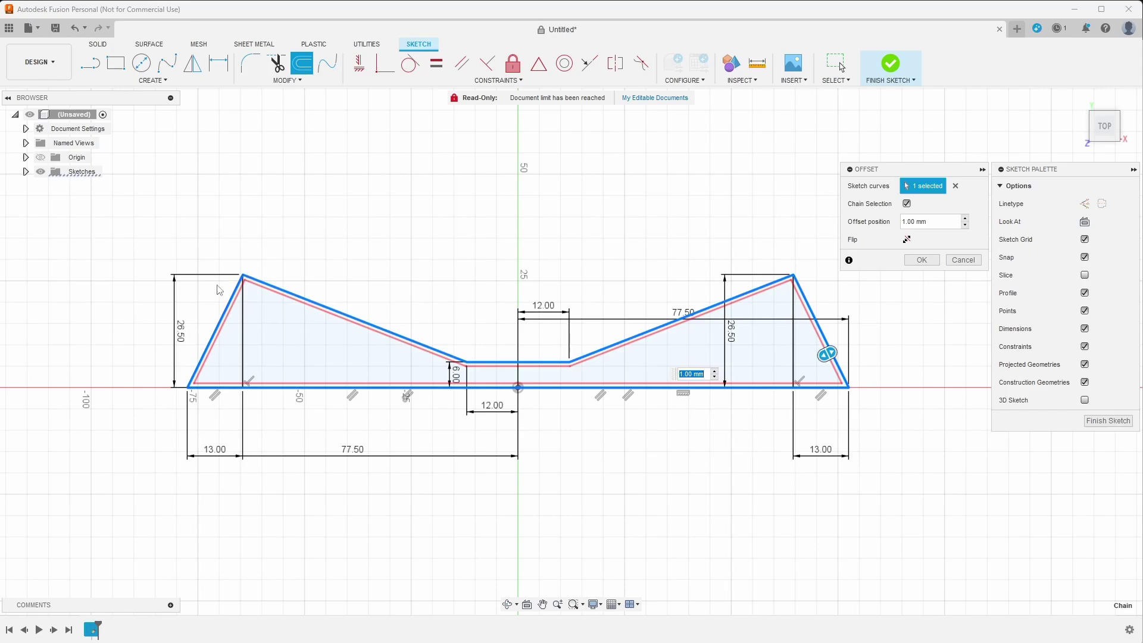
pyautogui.scroll(1, 509, 329)
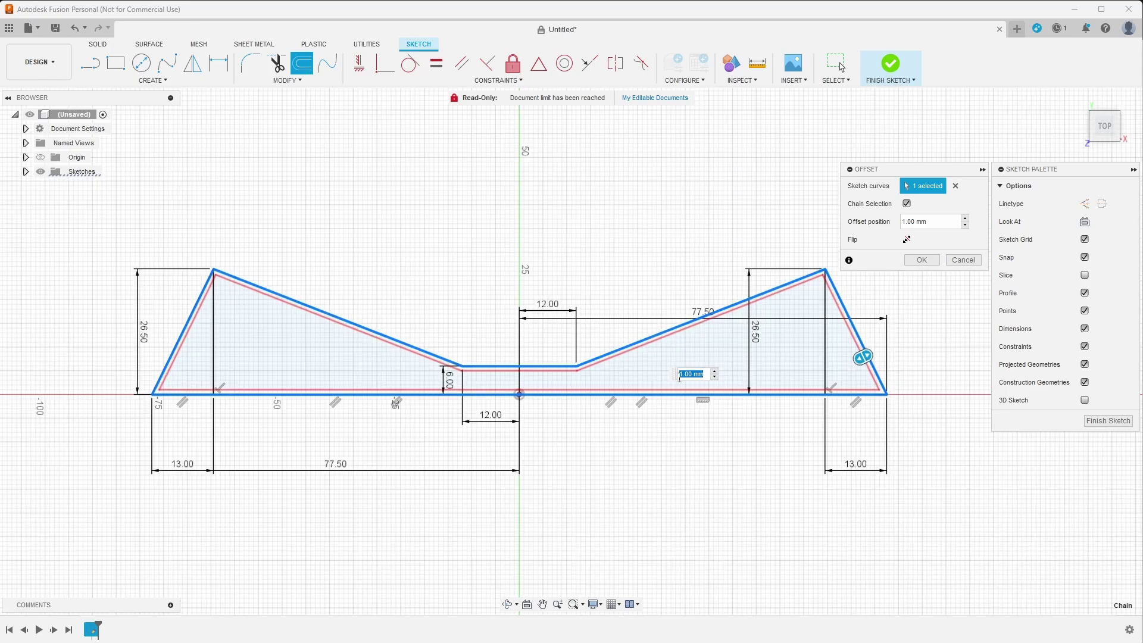
pyautogui.scroll(1, 653, 367)
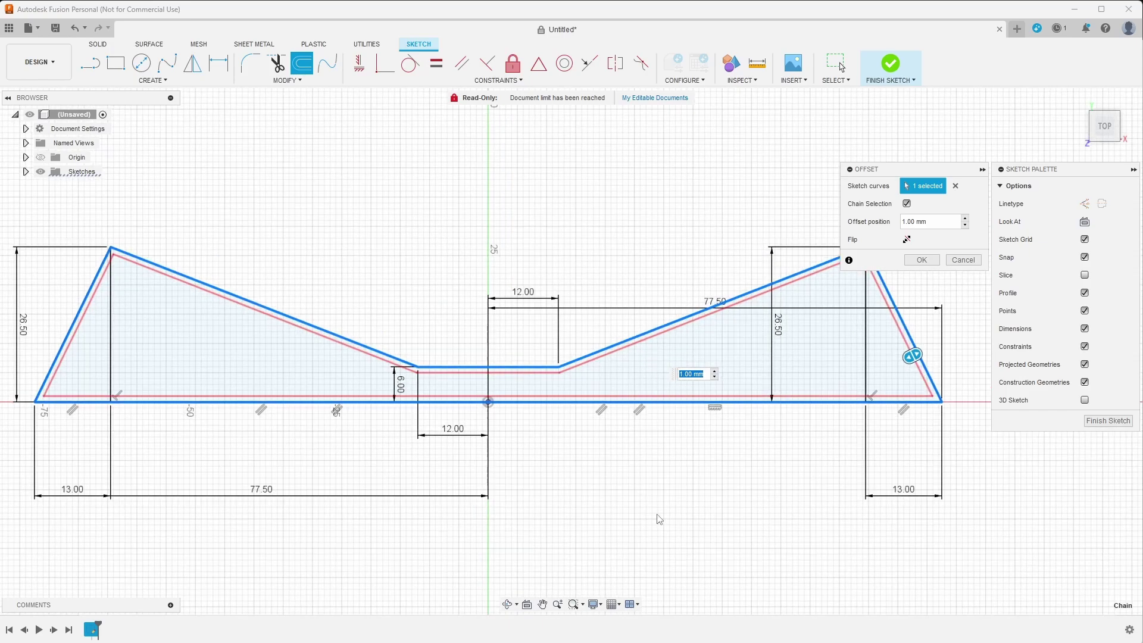
pyautogui.scroll(-1, 642, 308)
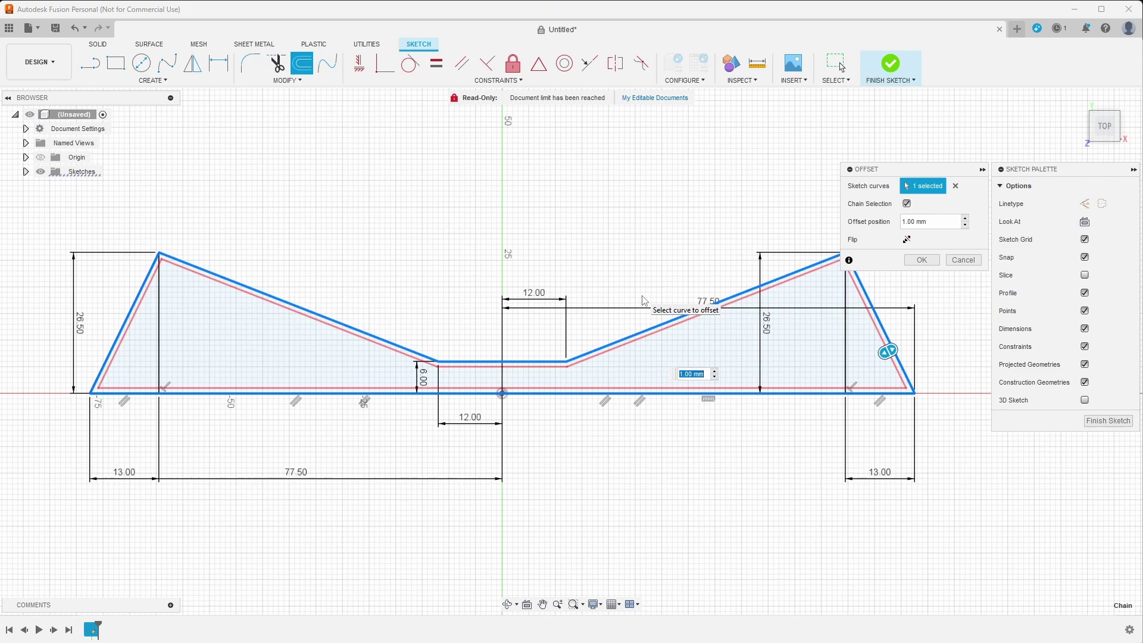
pyautogui.write('2')
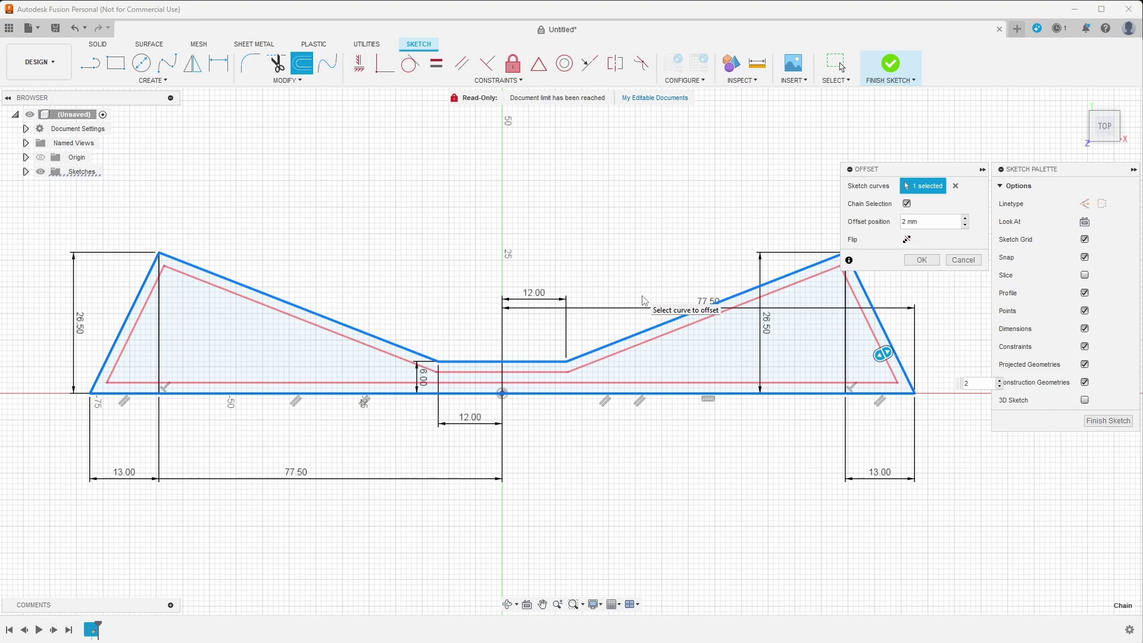
pyautogui.press('Return')
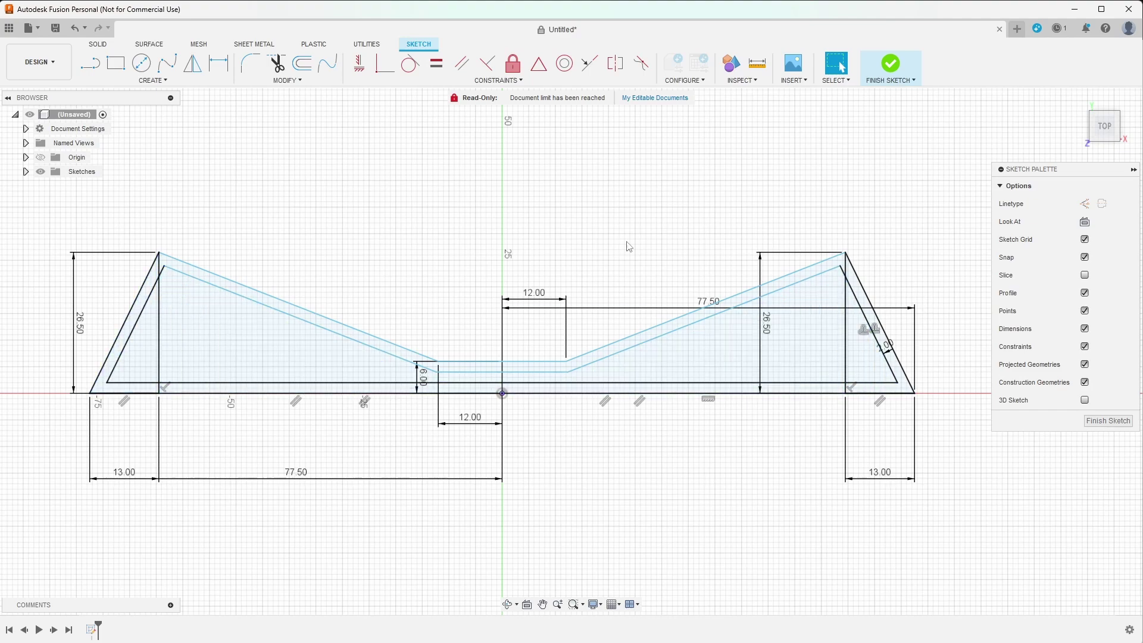
# Step: Clear the profile selection and finish the sketch to return to solid modelling
pyautogui.click(304, 361)
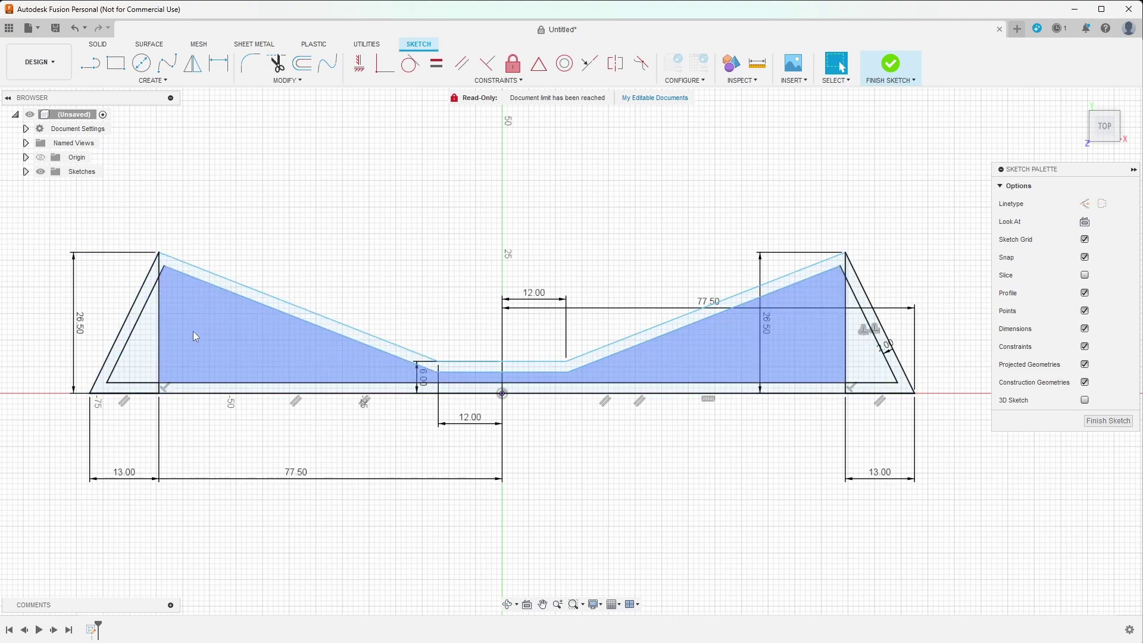
pyautogui.click(275, 232)
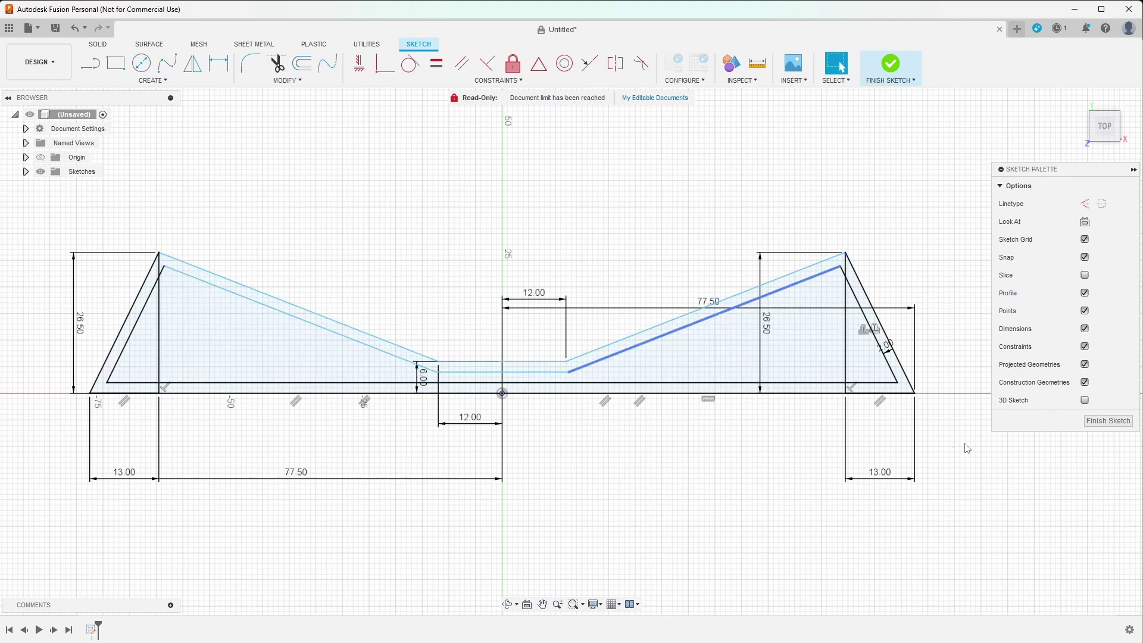
pyautogui.click(1101, 420)
pyautogui.keyDown('shift'); pyautogui.moveTo(679, 243); pyautogui.dragTo(659, 250, button='middle'); pyautogui.keyUp('shift')
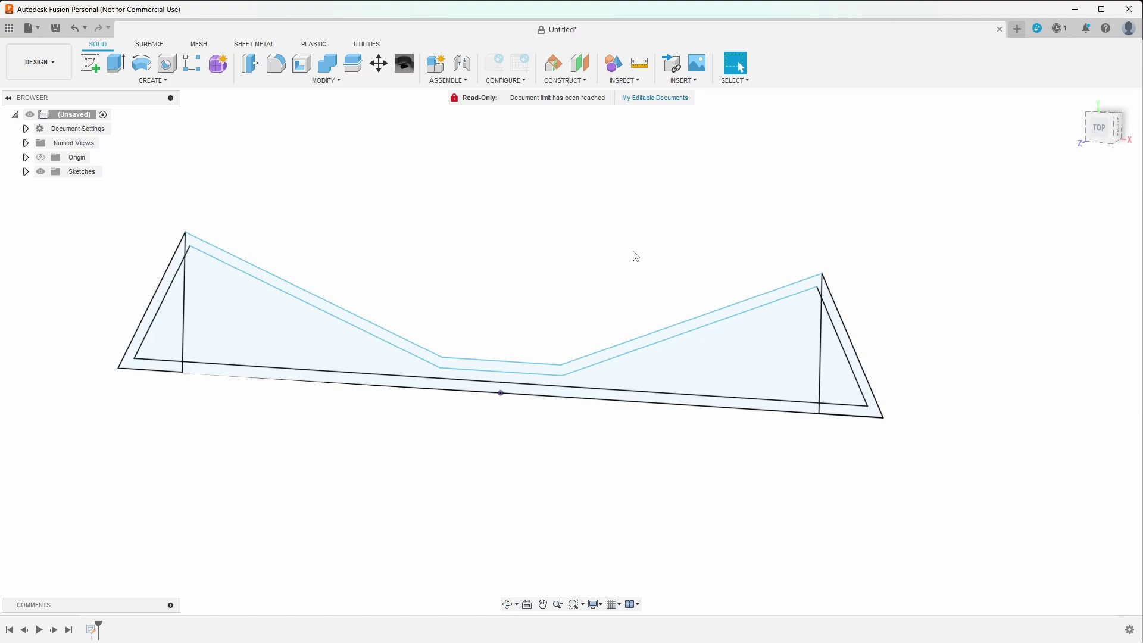
# Step: Extrude the four regions between the outer outline and its inward offset by 25 mm as a new body
pyautogui.scroll(3, 149, 232)
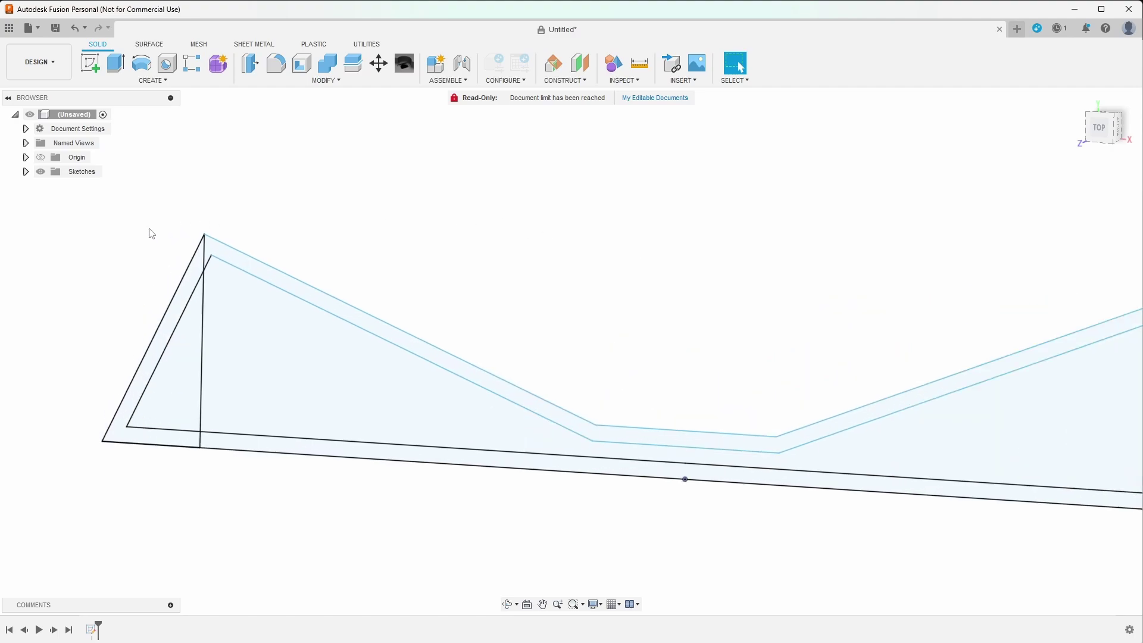
pyautogui.click(225, 260)
pyautogui.scroll(-3, 201, 209)
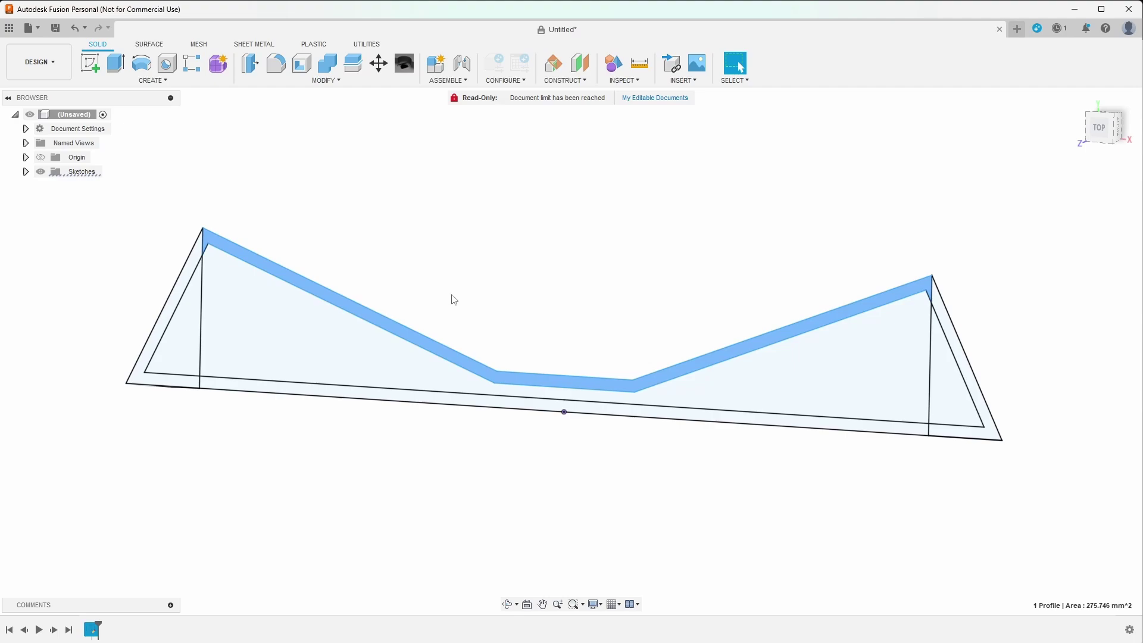
pyautogui.scroll(1, 274, 250)
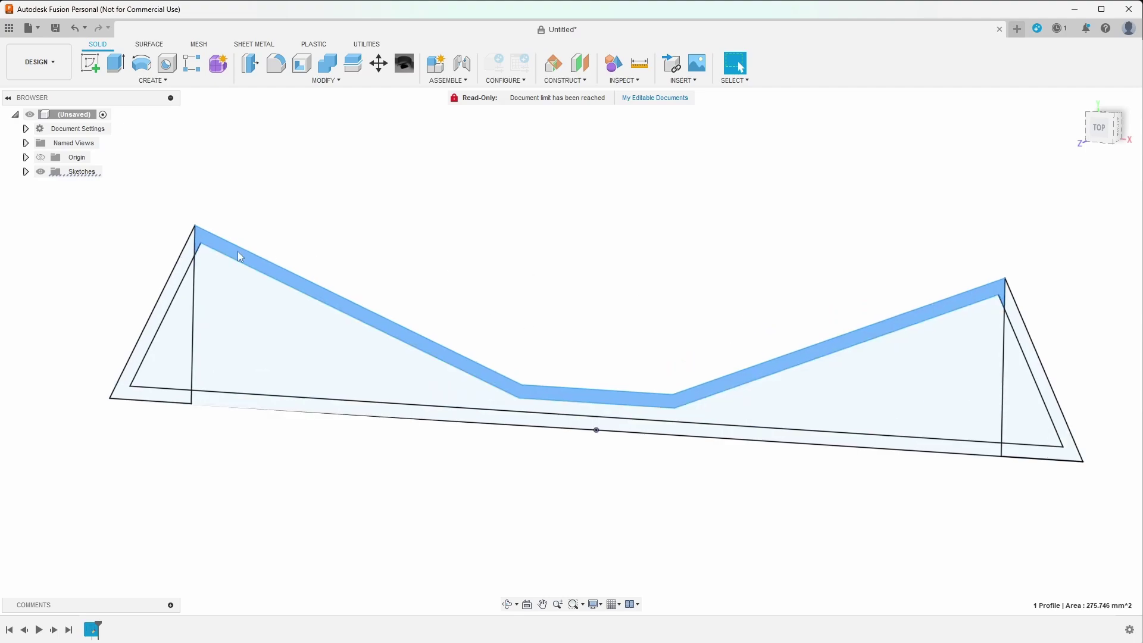
pyautogui.keyDown('ctrl'); pyautogui.click(187, 267); pyautogui.keyUp('ctrl')
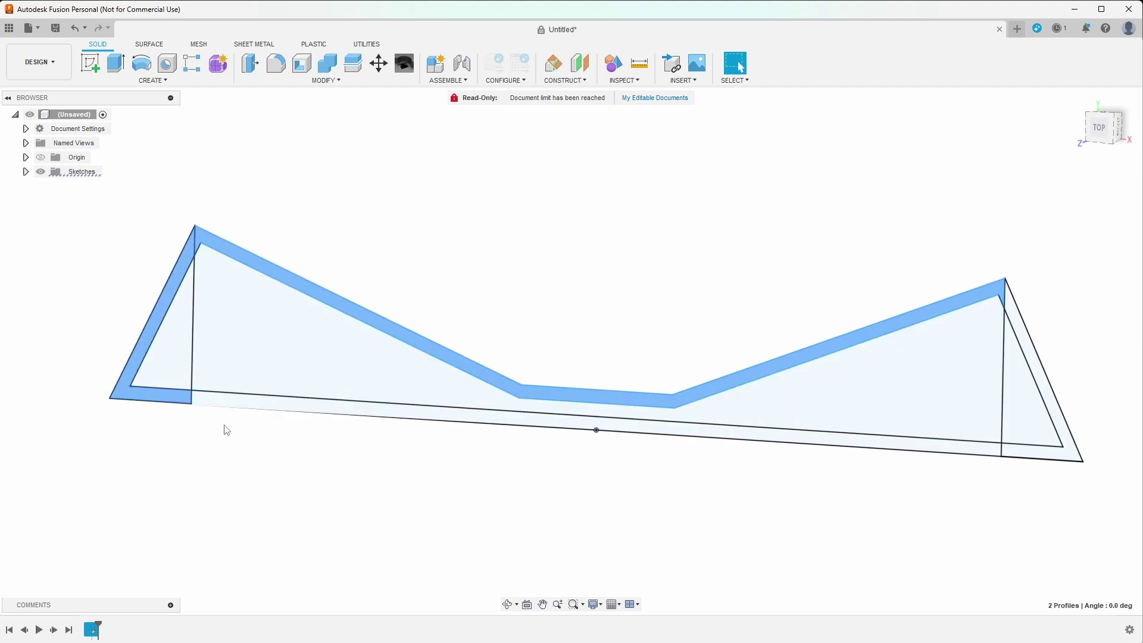
pyautogui.keyDown('ctrl'); pyautogui.click(220, 408); pyautogui.keyUp('ctrl')
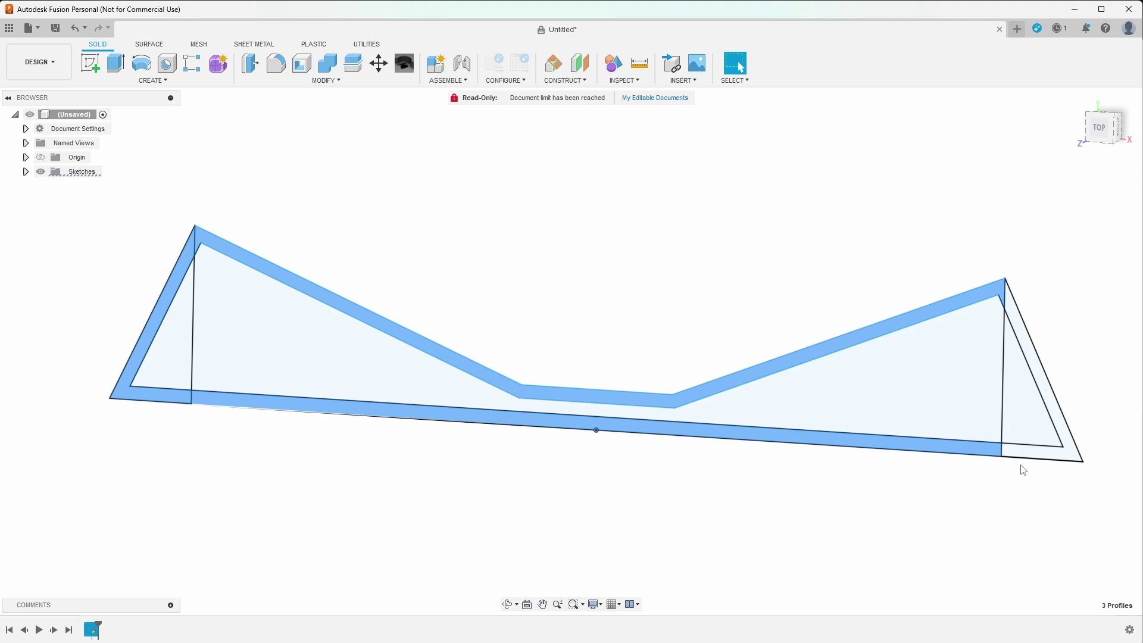
pyautogui.keyDown('ctrl'); pyautogui.click(1035, 454); pyautogui.keyUp('ctrl')
pyautogui.scroll(-2, 457, 451)
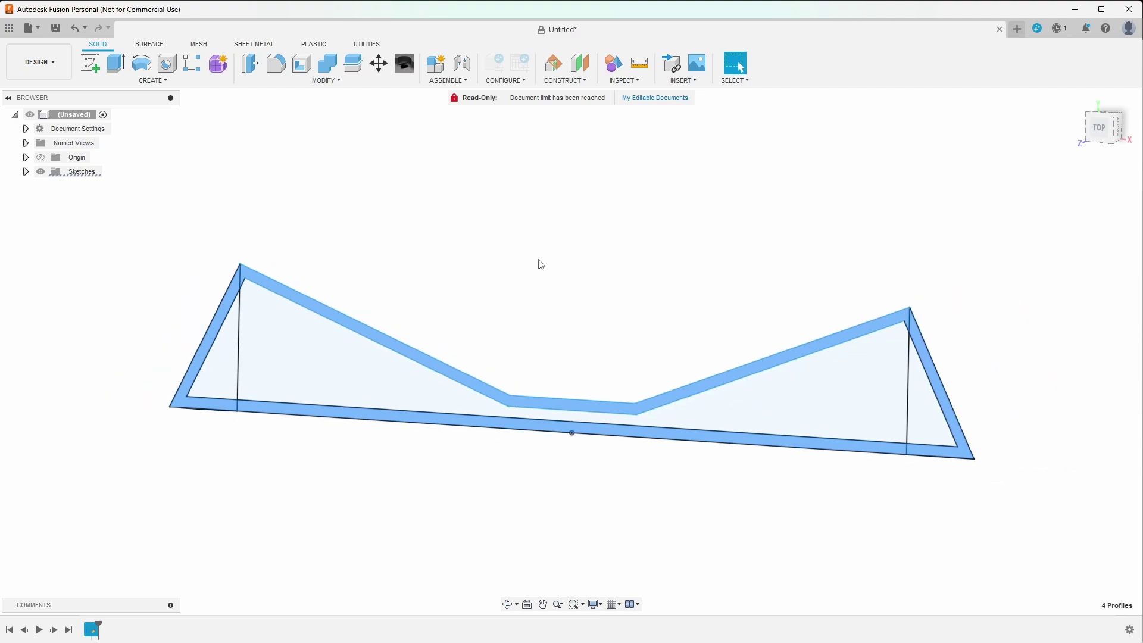
pyautogui.press('e')
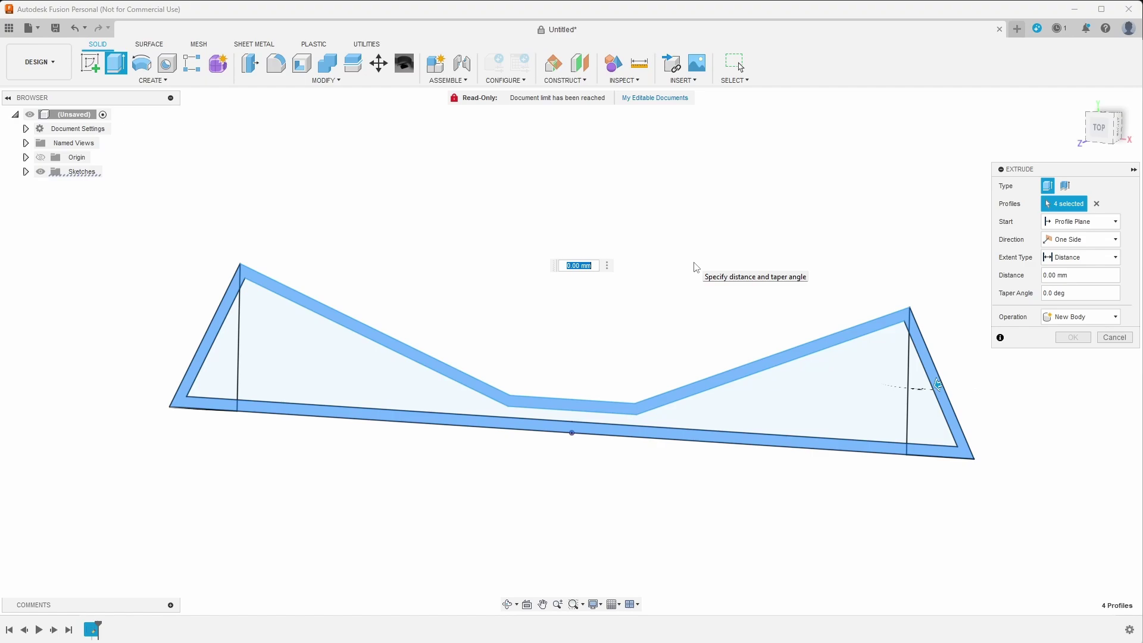
pyautogui.write('25')
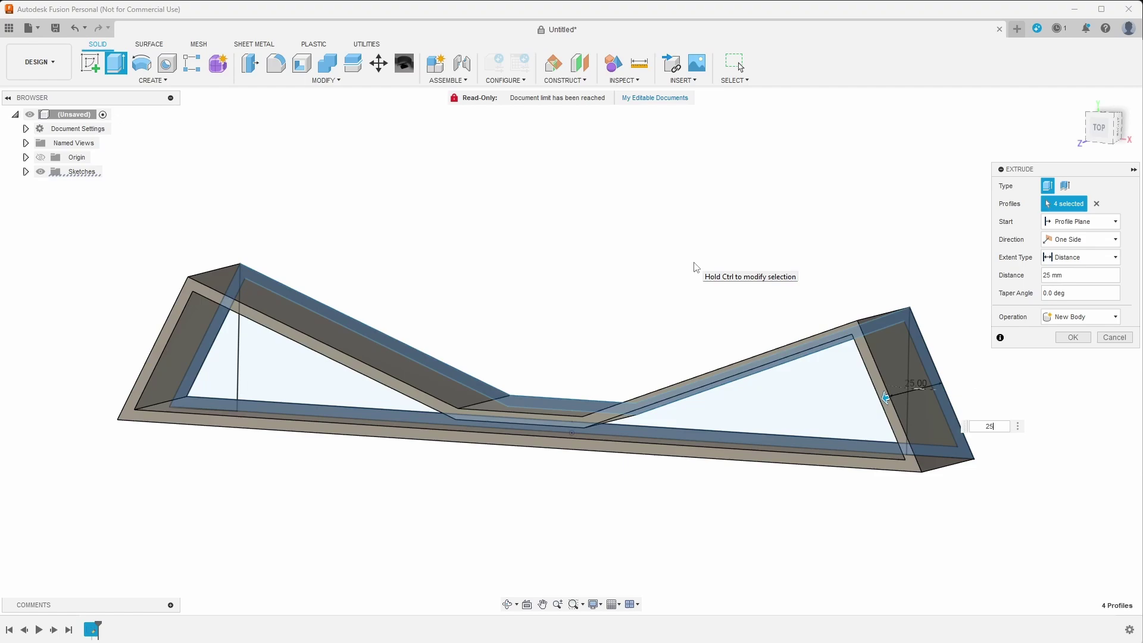
pyautogui.press('Return')
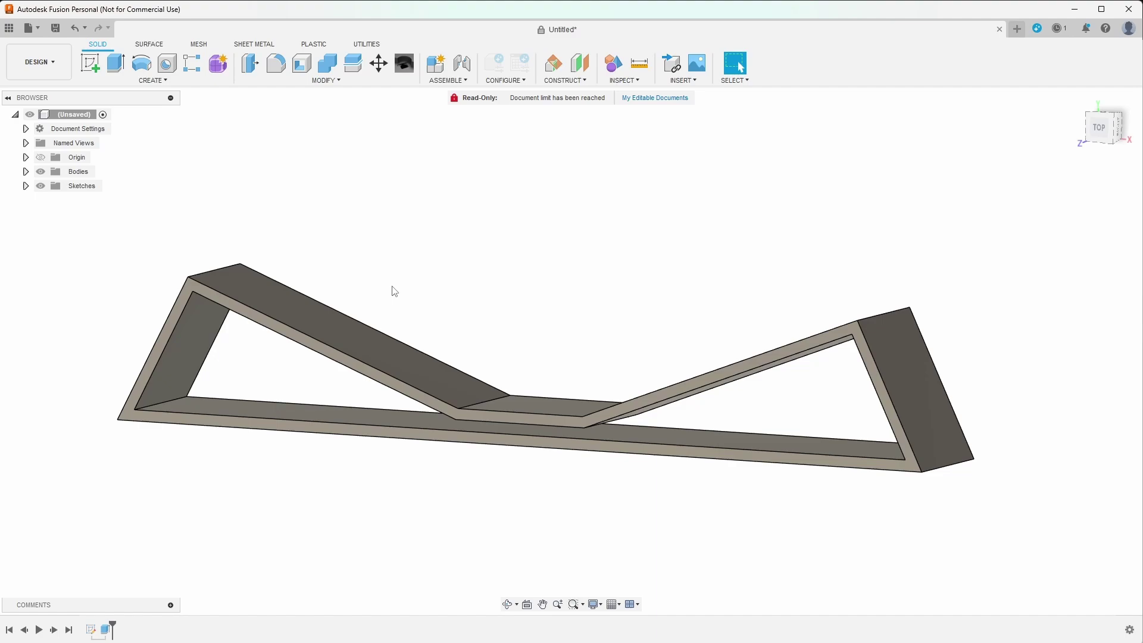
# Step: Expand the Bodies and Sketches folders in the browser and check which geometry the new body contains
pyautogui.click(26, 172)
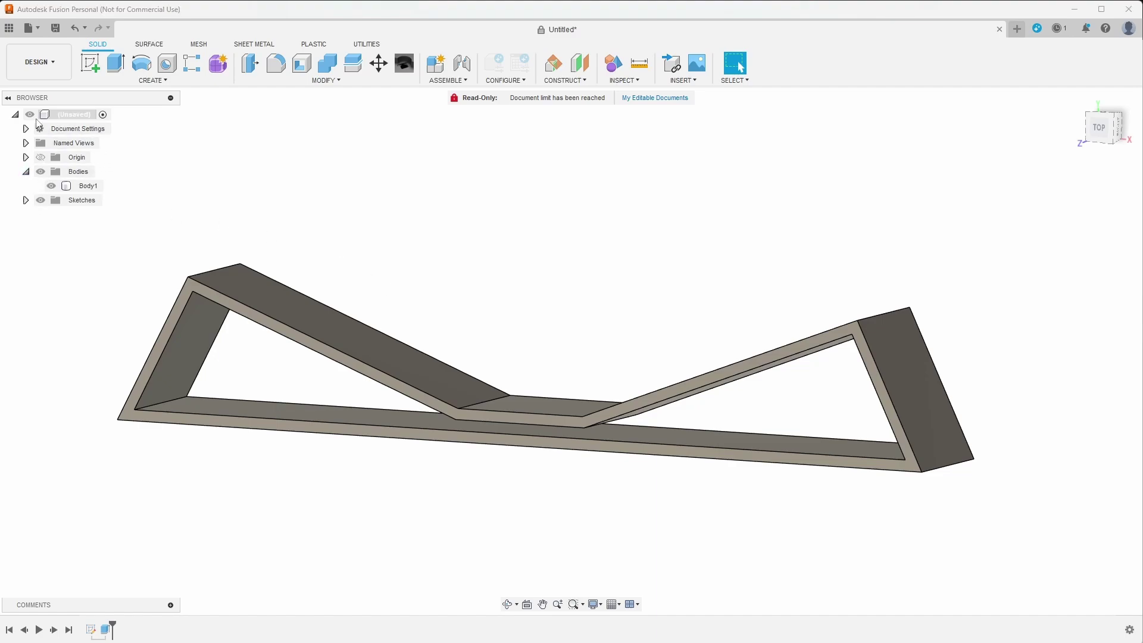
pyautogui.click(86, 187)
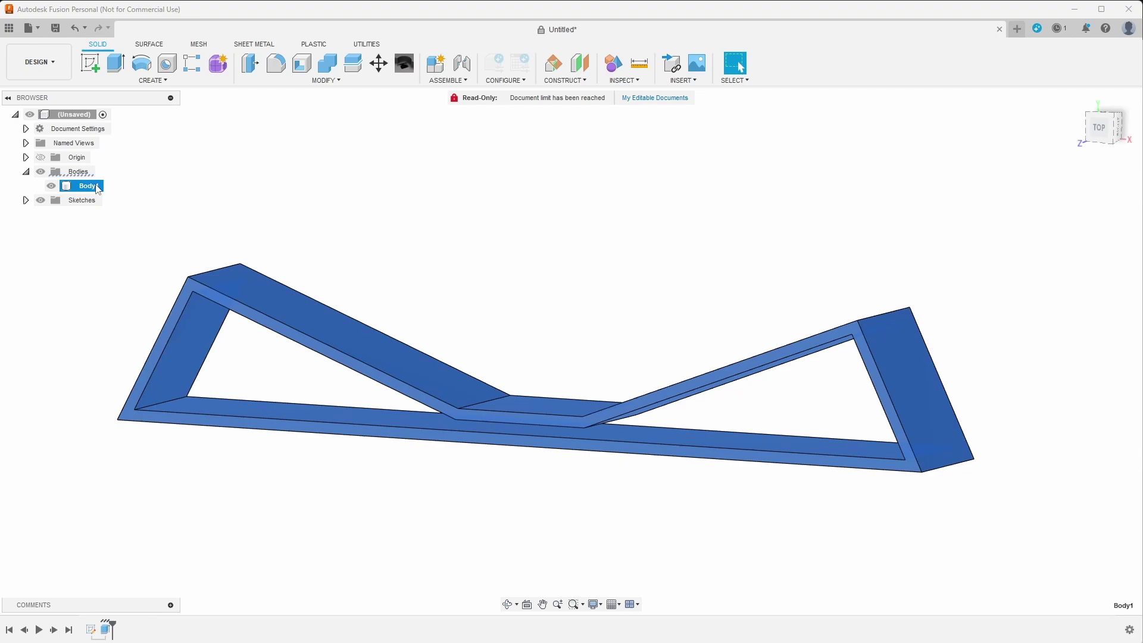
pyautogui.press('Escape')
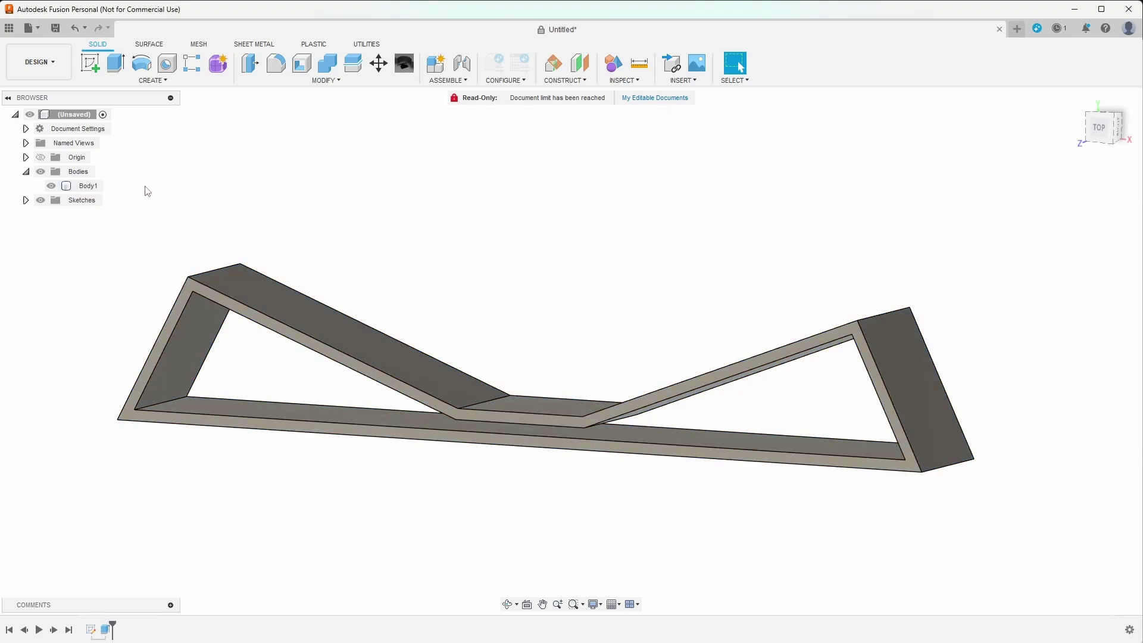
pyautogui.click(26, 200)
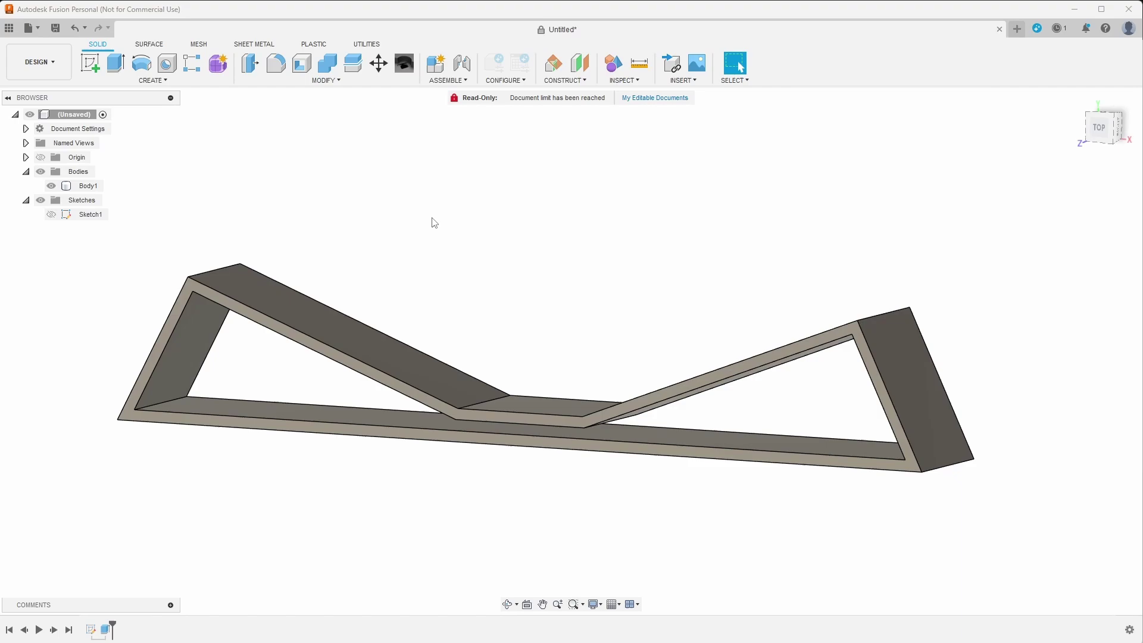
# Step: Create a sketch on the extruded frame's end face using only its projected edges, and finish the sketch
pyautogui.scroll(-2, 415, 279)
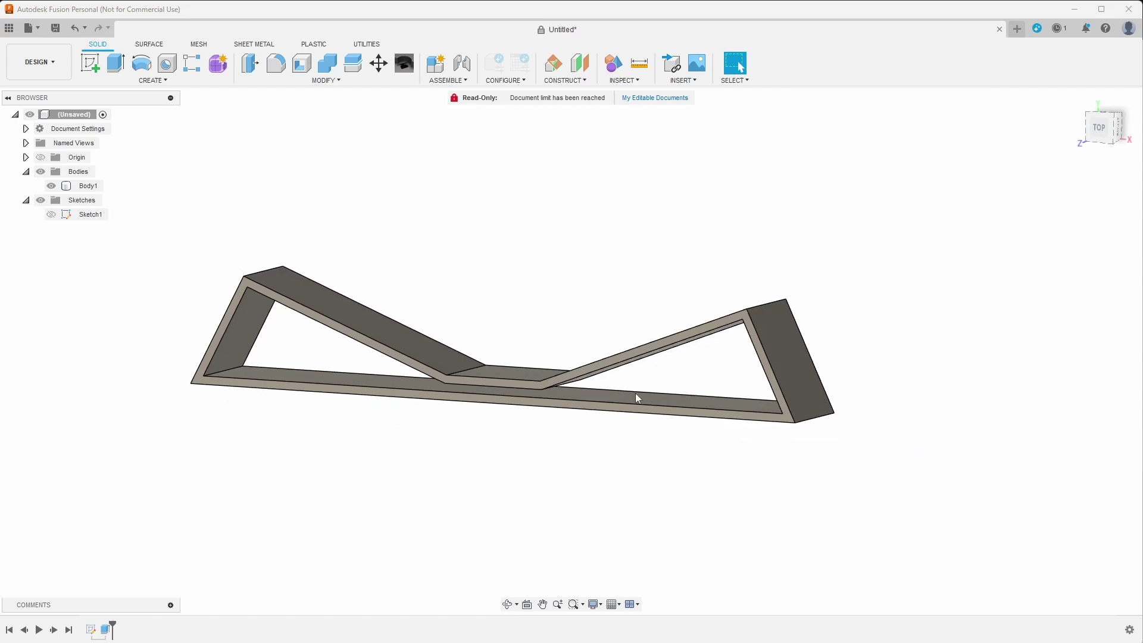
pyautogui.moveTo(569, 275)
pyautogui.keyDown('shift'); pyautogui.mouseDown(button='middle')
pyautogui.moveTo(594, 327)
pyautogui.moveTo(590, 383)
pyautogui.moveTo(595, 278)
pyautogui.moveTo(569, 258)
pyautogui.mouseUp(button='middle'); pyautogui.keyUp('shift')
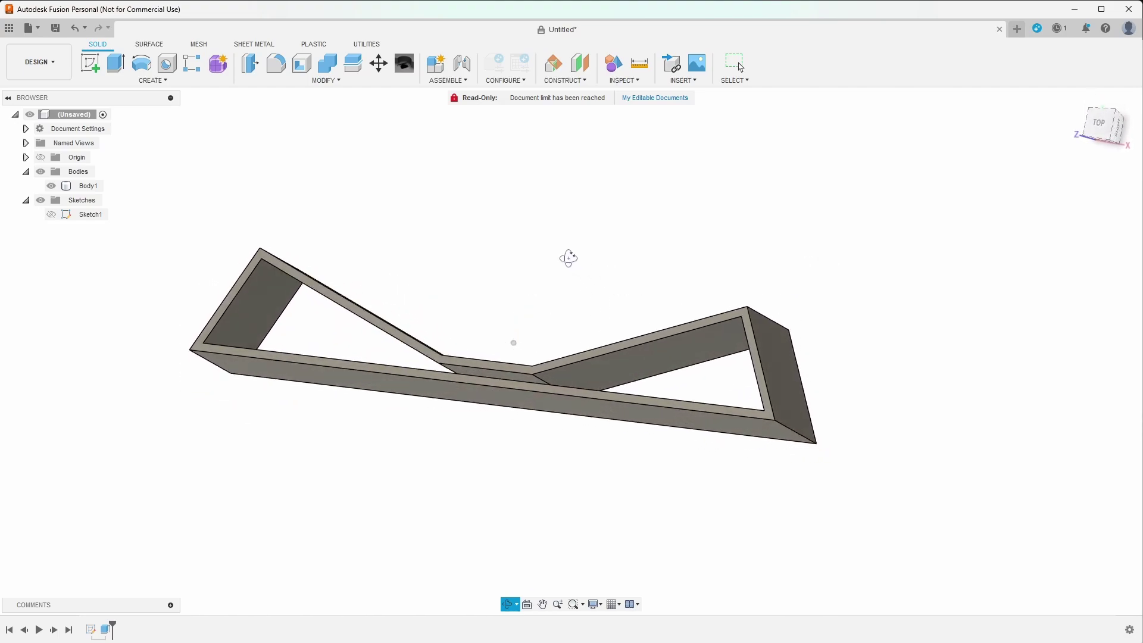
pyautogui.press('Escape')
pyautogui.scroll(5, 257, 245)
pyautogui.click(253, 271)
pyautogui.scroll(-5, 256, 235)
pyautogui.keyDown('shift'); pyautogui.moveTo(391, 274); pyautogui.dragTo(376, 237, button='middle'); pyautogui.keyUp('shift')
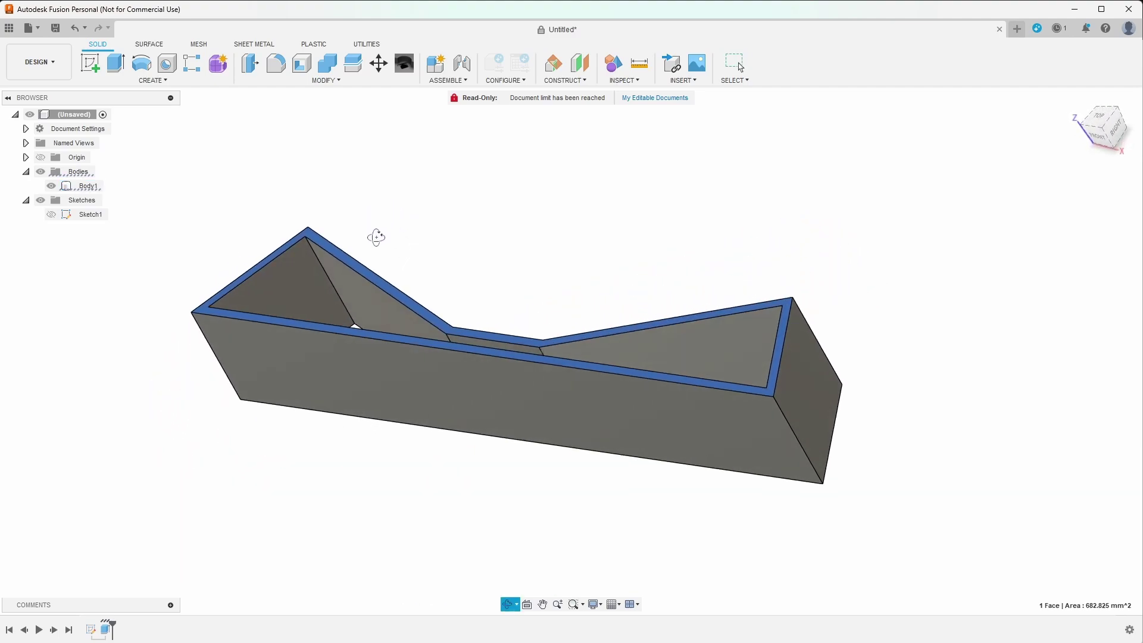
pyautogui.scroll(1, 276, 306)
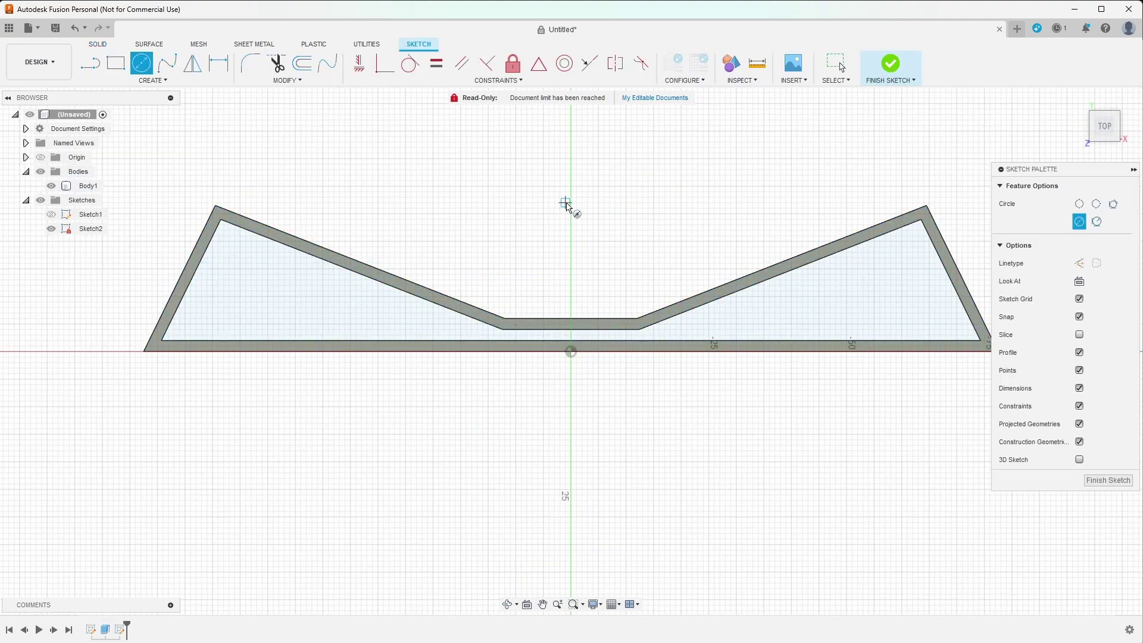
pyautogui.click(1107, 480)
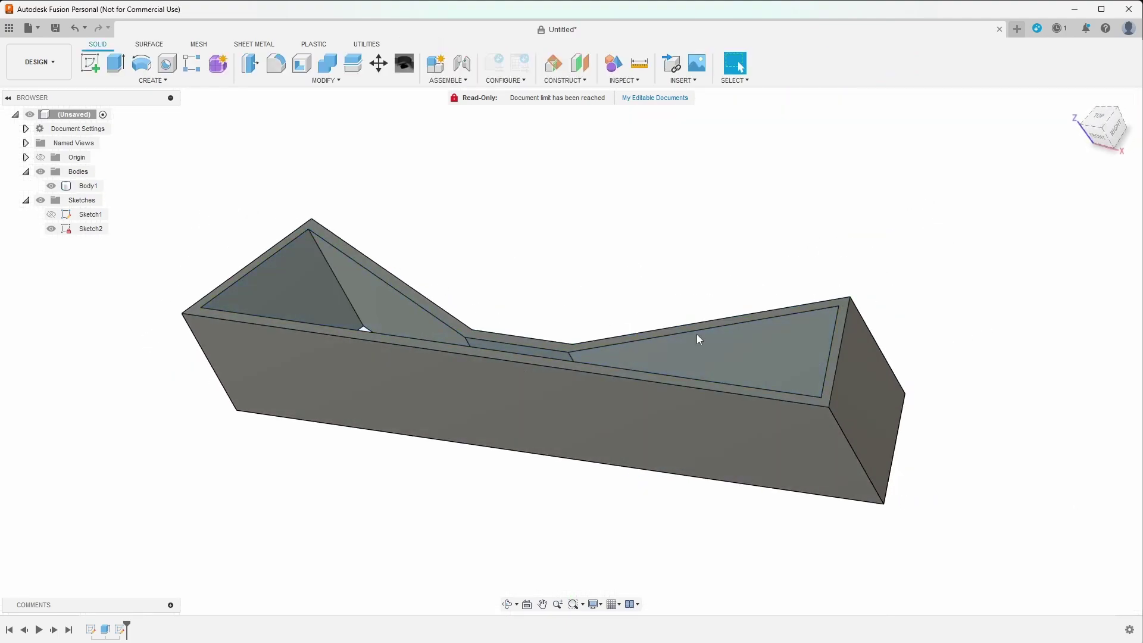
# Step: Extrude the frame's inner profile by -2 mm into the opening and join it to the body as a closing wall
pyautogui.click(339, 298)
pyautogui.moveTo(454, 262)
pyautogui.keyDown('shift'); pyautogui.mouseDown(button='middle')
pyautogui.moveTo(518, 308)
pyautogui.moveTo(466, 260)
pyautogui.mouseUp(button='middle'); pyautogui.keyUp('shift')
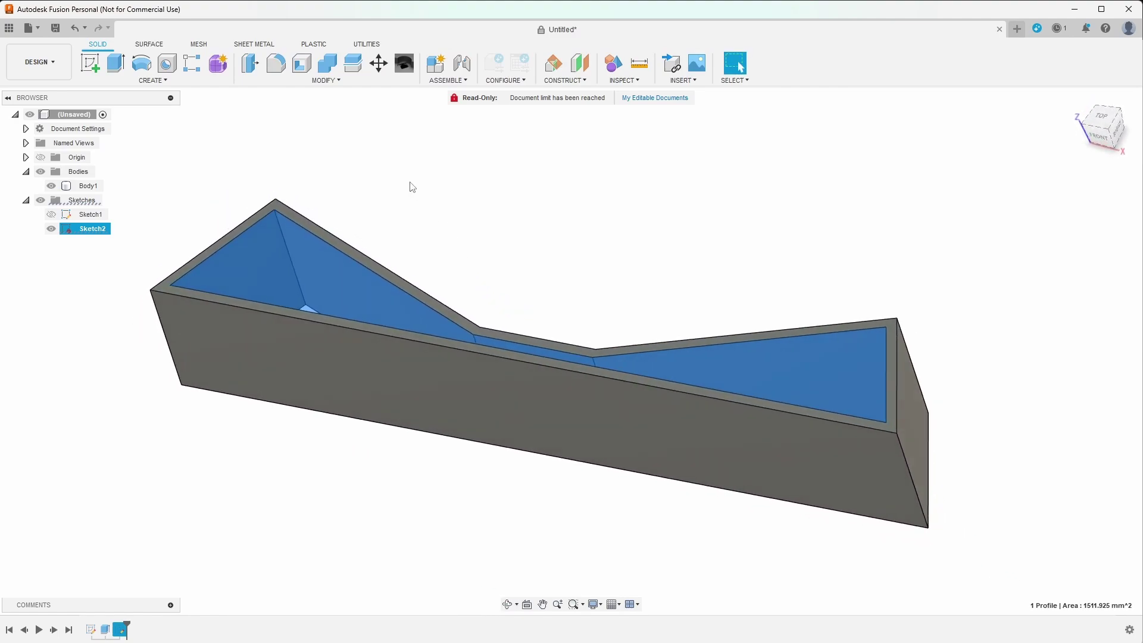
pyautogui.press('e')
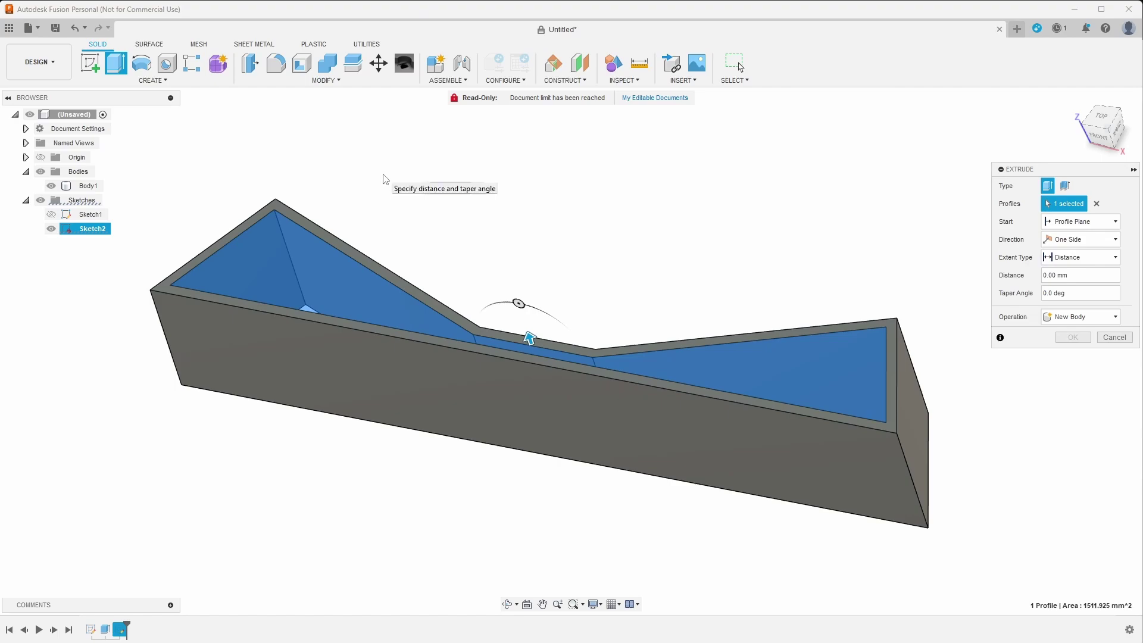
pyautogui.write('-2')
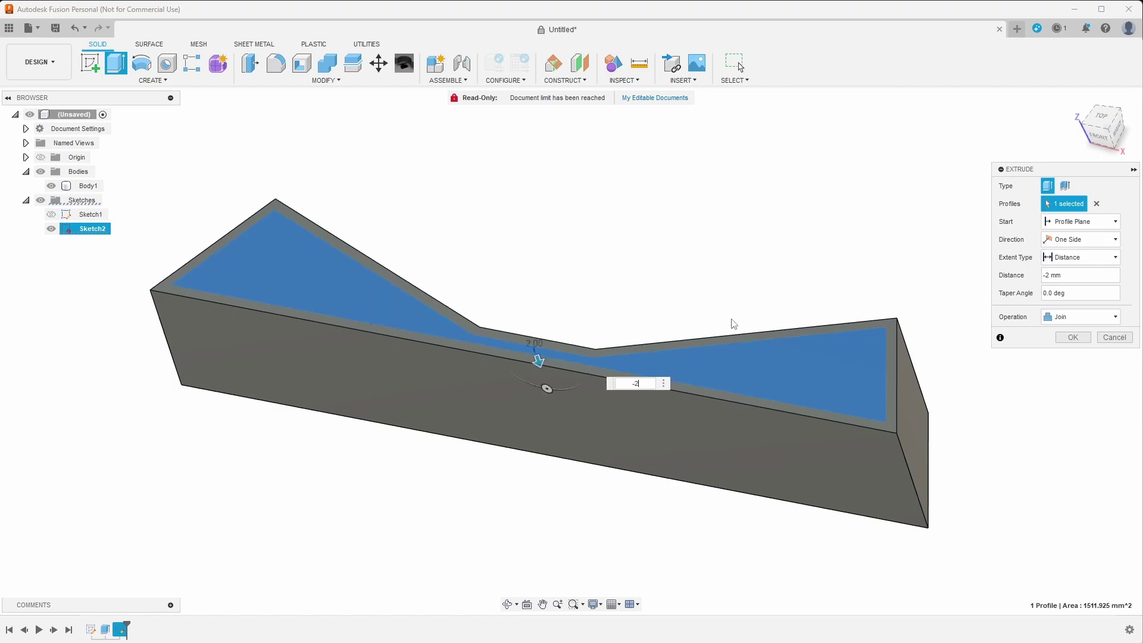
pyautogui.click(1073, 337)
pyautogui.keyDown('shift'); pyautogui.moveTo(514, 245); pyautogui.dragTo(659, 199, button='middle'); pyautogui.keyUp('shift')
pyautogui.click(659, 198)
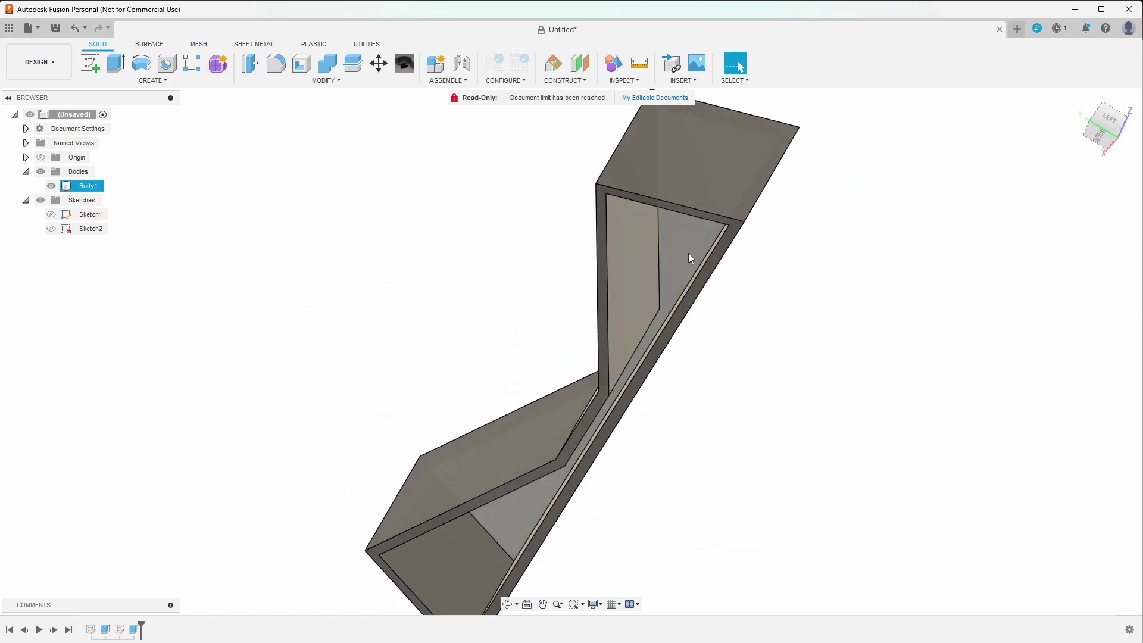
pyautogui.click(831, 261)
# Step: Hide the body, show Sketch1, and open that sketch for editing
pyautogui.keyDown('shift'); pyautogui.moveTo(832, 261); pyautogui.dragTo(495, 202, button='middle'); pyautogui.keyUp('shift')
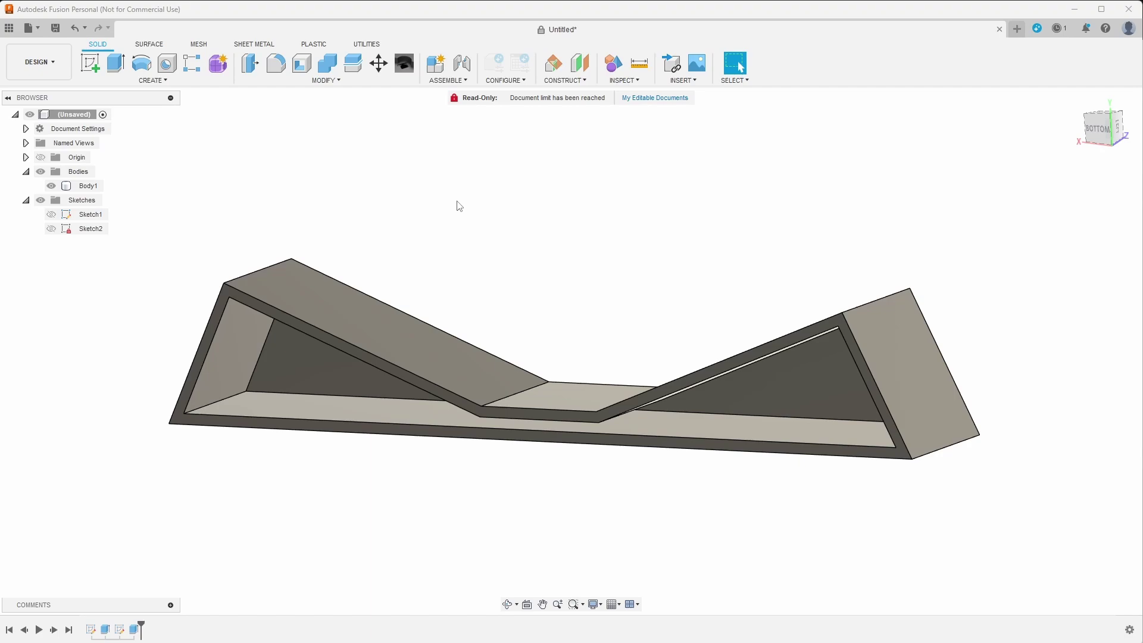
pyautogui.keyDown('shift'); pyautogui.moveTo(434, 194); pyautogui.dragTo(456, 173, button='middle'); pyautogui.keyUp('shift')
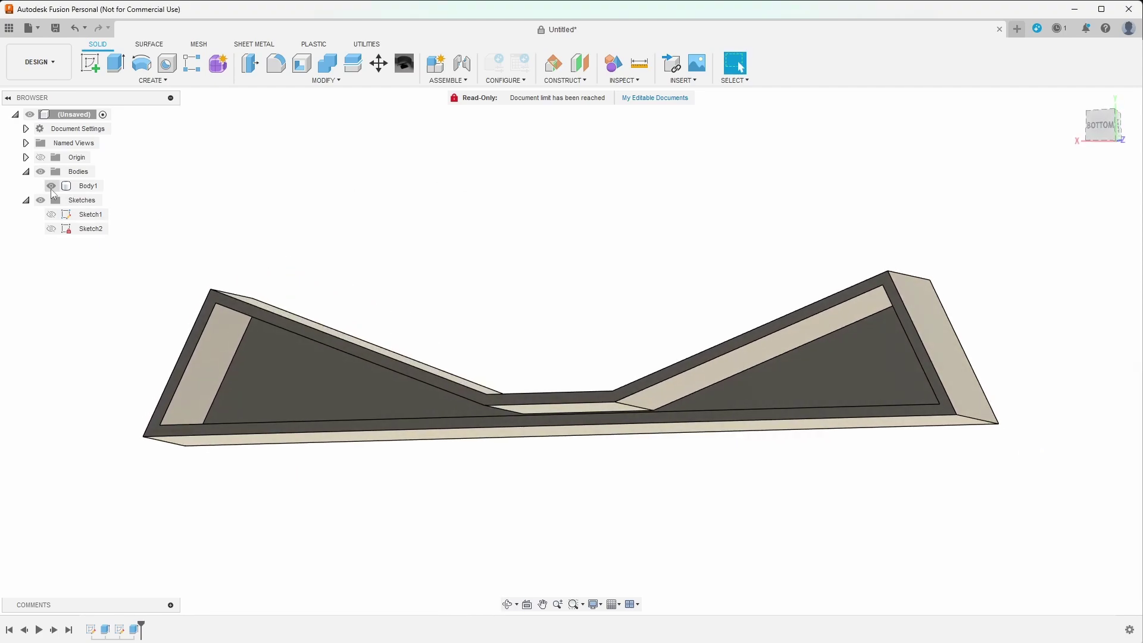
pyautogui.click(51, 186)
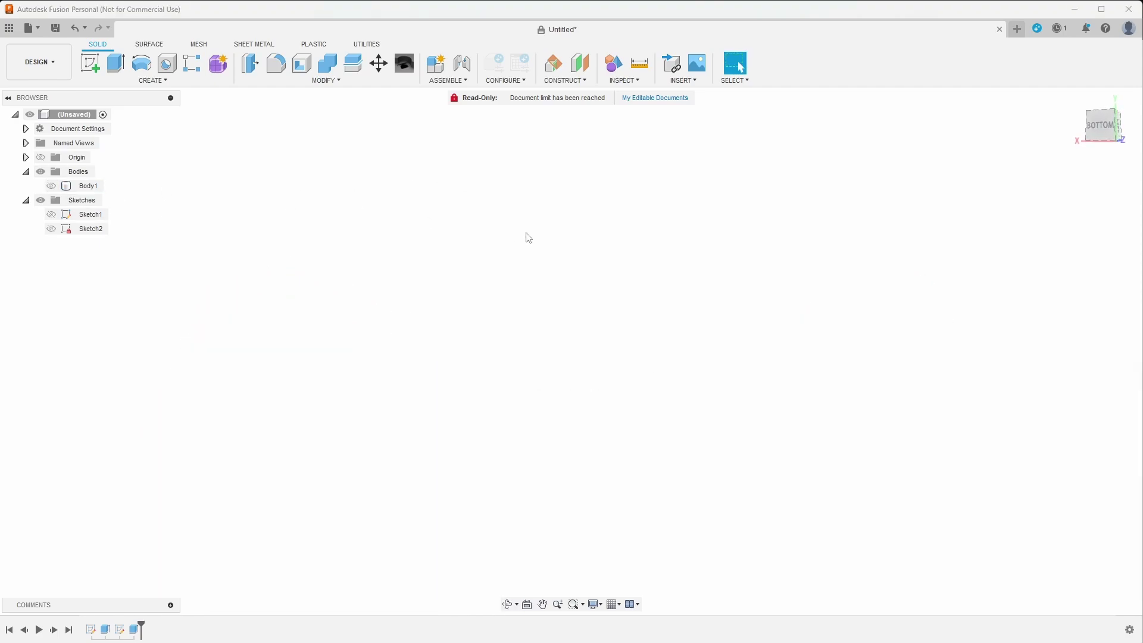
pyautogui.click(52, 214)
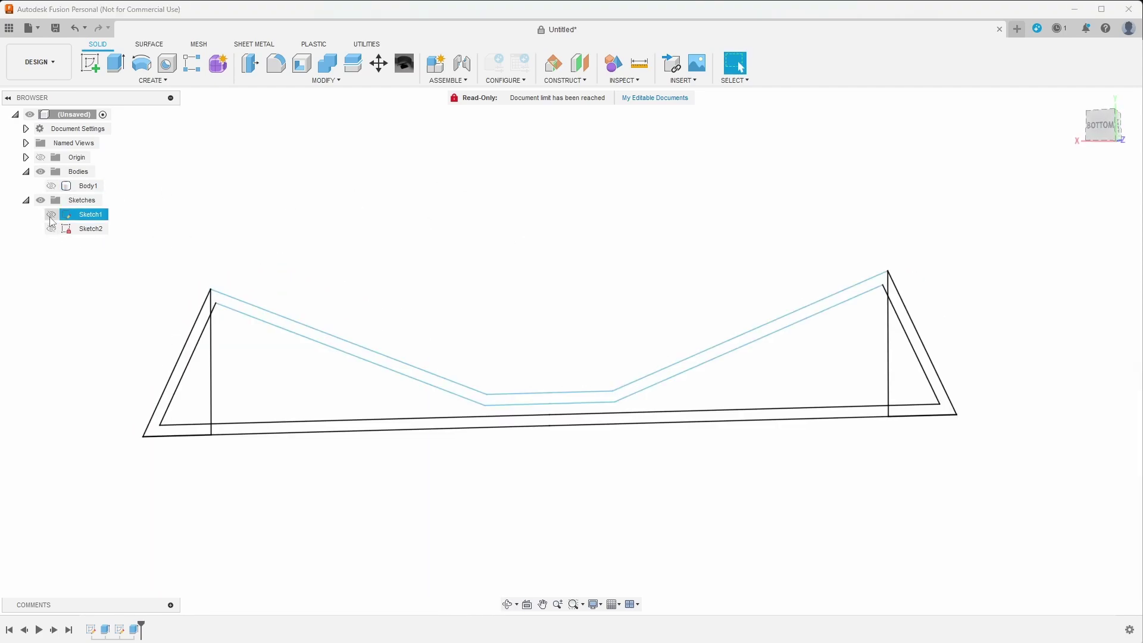
pyautogui.click(92, 216)
pyautogui.rightClick(93, 218)
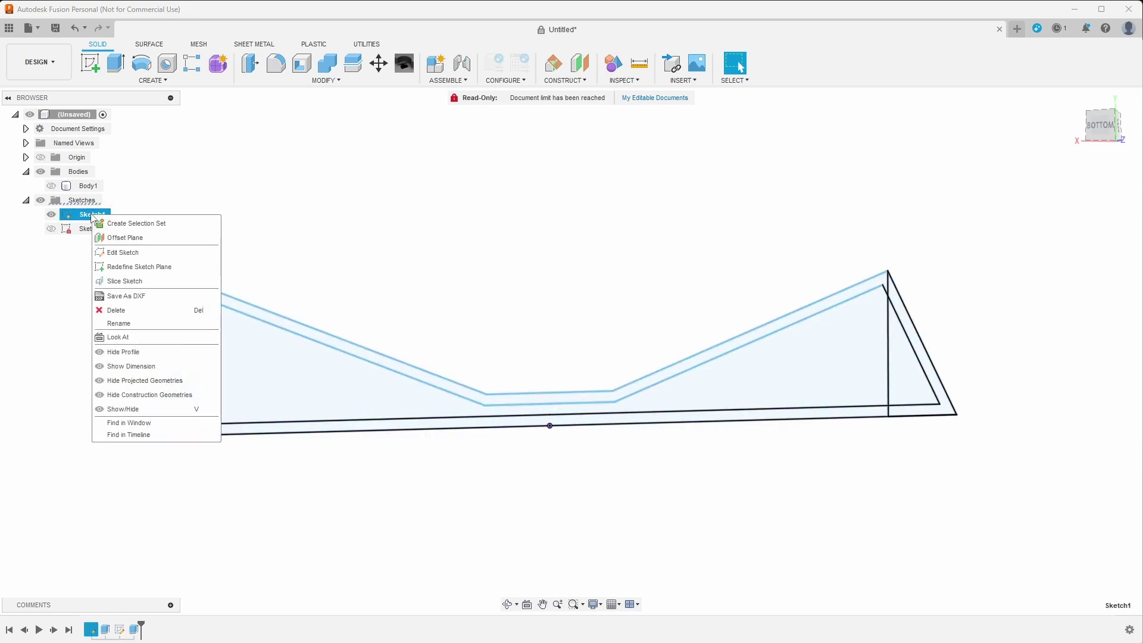
pyautogui.click(139, 253)
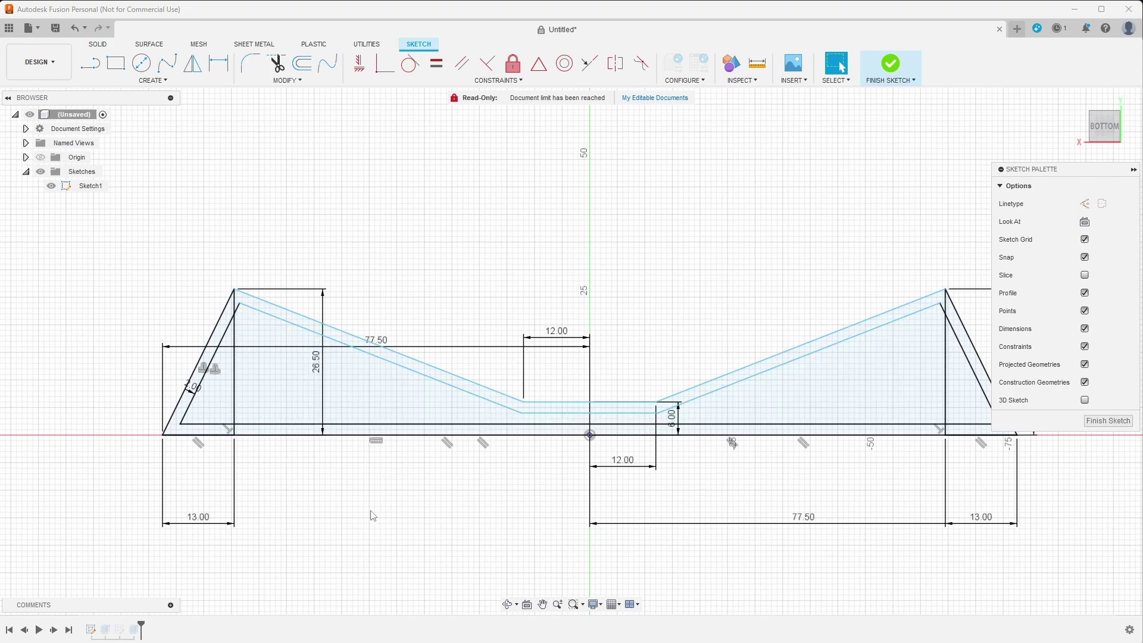
# Step: Set the base width of the positive-X end triangle to 26 mm and finish the sketch
pyautogui.doubleClick(204, 522)
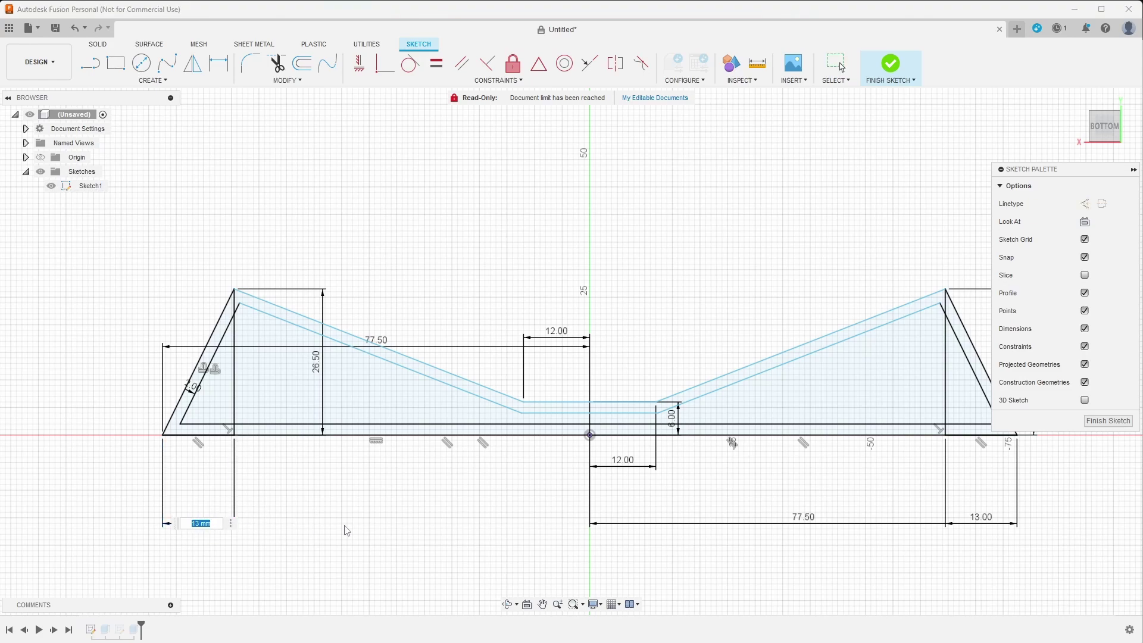
pyautogui.write('26')
pyautogui.press('Return')
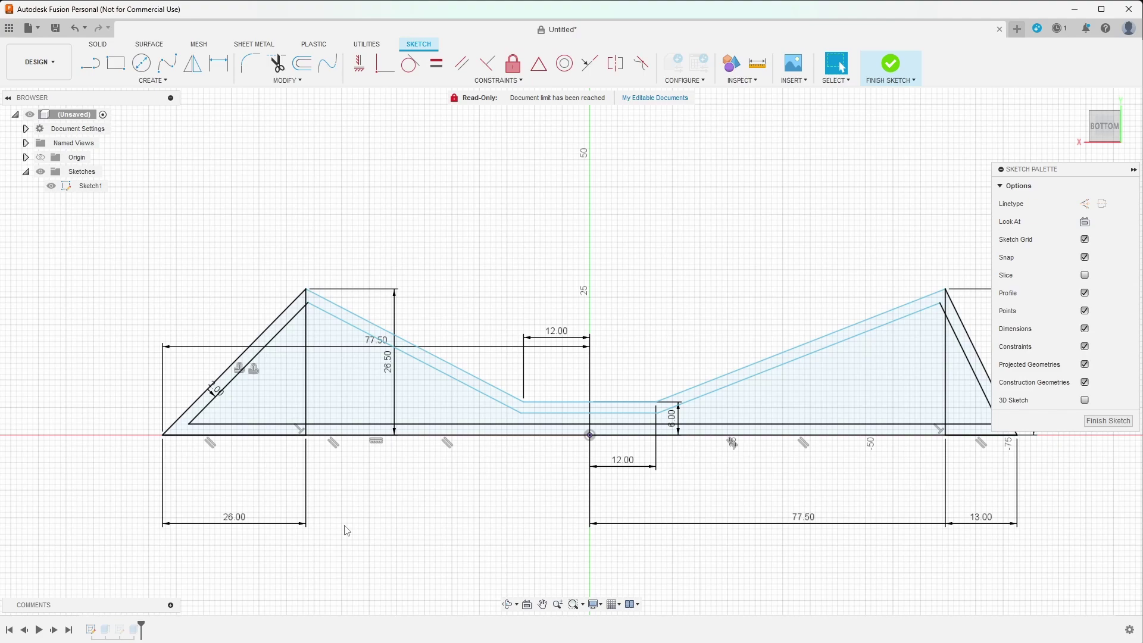
pyautogui.click(1095, 423)
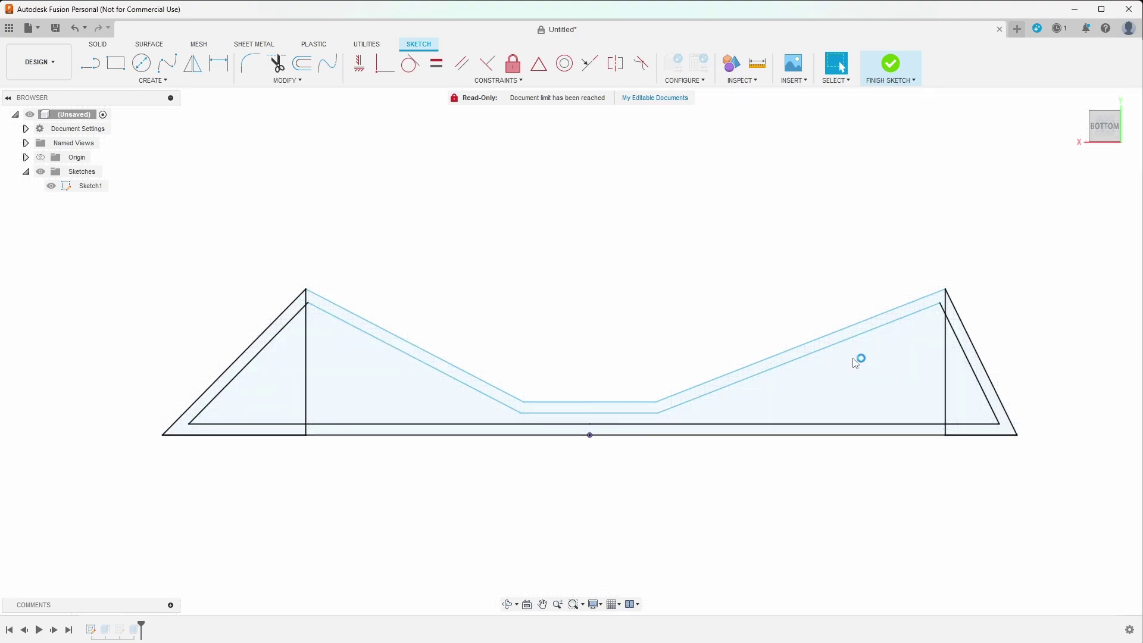
# Step: Show Body1, hide Sketch1, and examine the updated body squarely from the bottom view
pyautogui.click(51, 186)
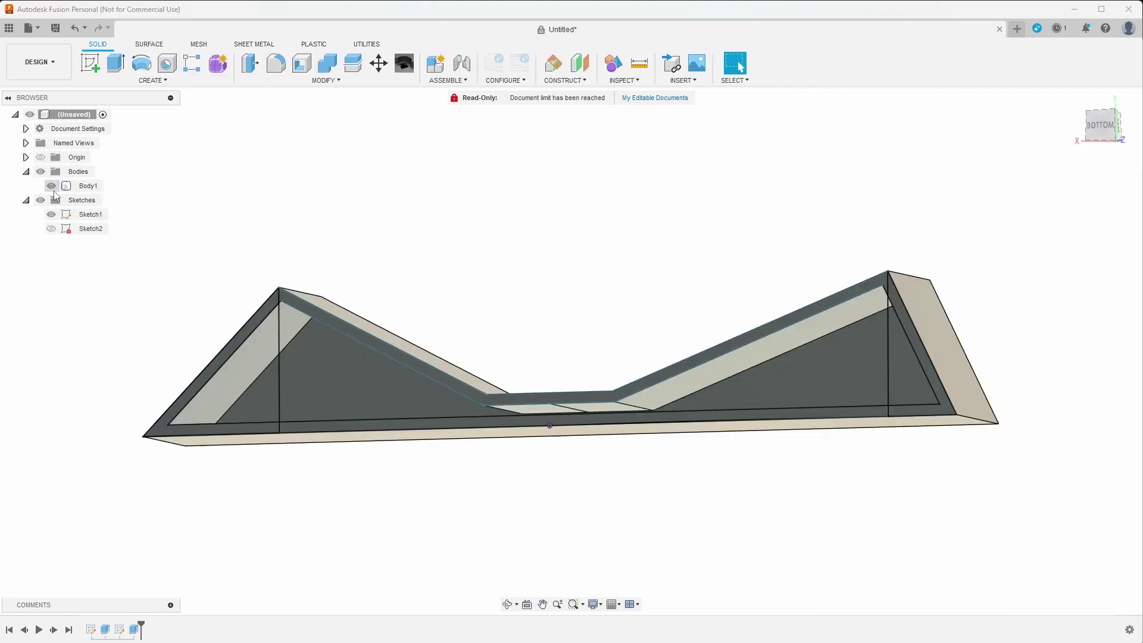
pyautogui.keyDown('shift'); pyautogui.moveTo(495, 257); pyautogui.dragTo(515, 258, button='middle'); pyautogui.keyUp('shift')
pyautogui.click(51, 214)
pyautogui.keyDown('shift'); pyautogui.moveTo(371, 278); pyautogui.dragTo(532, 255, button='middle'); pyautogui.keyUp('shift')
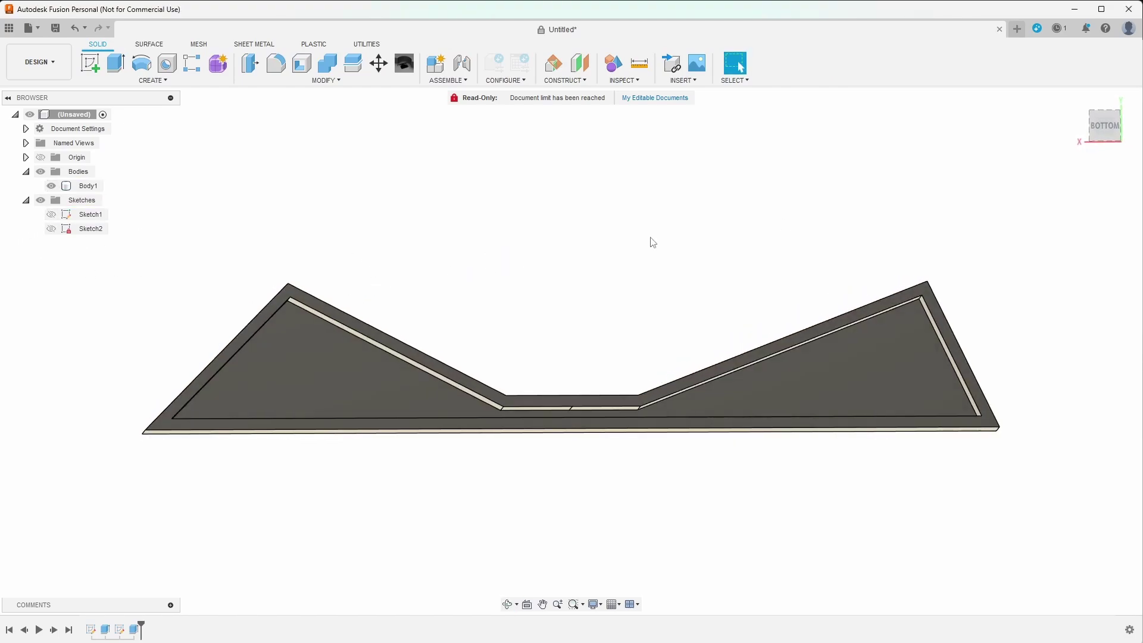
pyautogui.click(1101, 128)
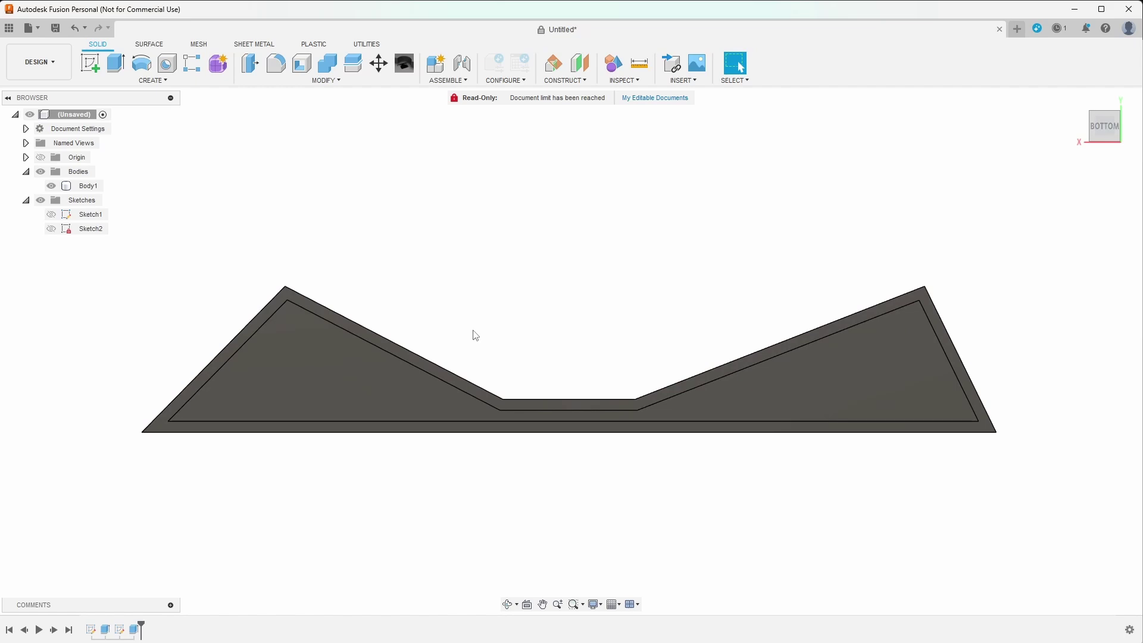
# Step: Undo the recent changes back to the 13 mm base width in Sketch1 and finish the sketch
pyautogui.click(74, 28)
pyautogui.click(74, 29)
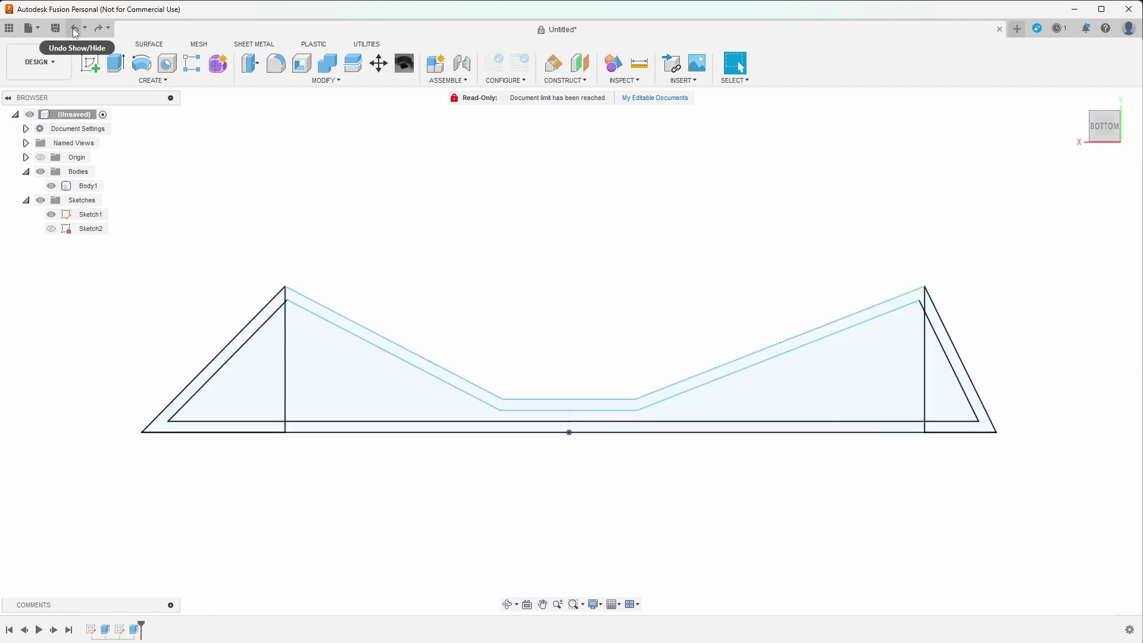
pyautogui.click(74, 28)
pyautogui.click(74, 29)
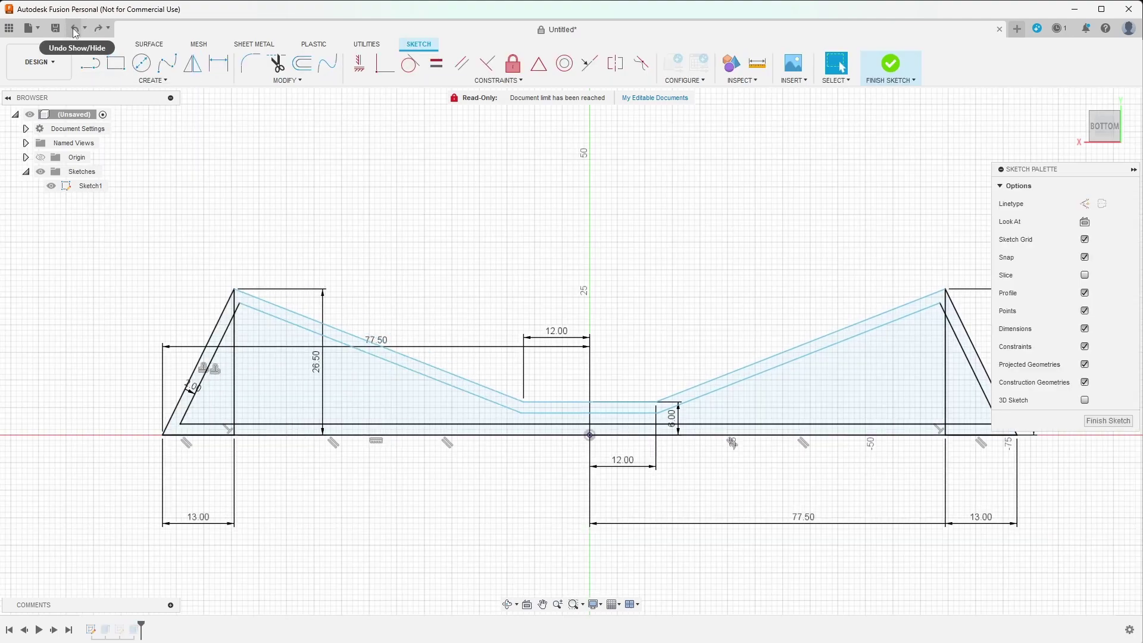
pyautogui.click(1108, 420)
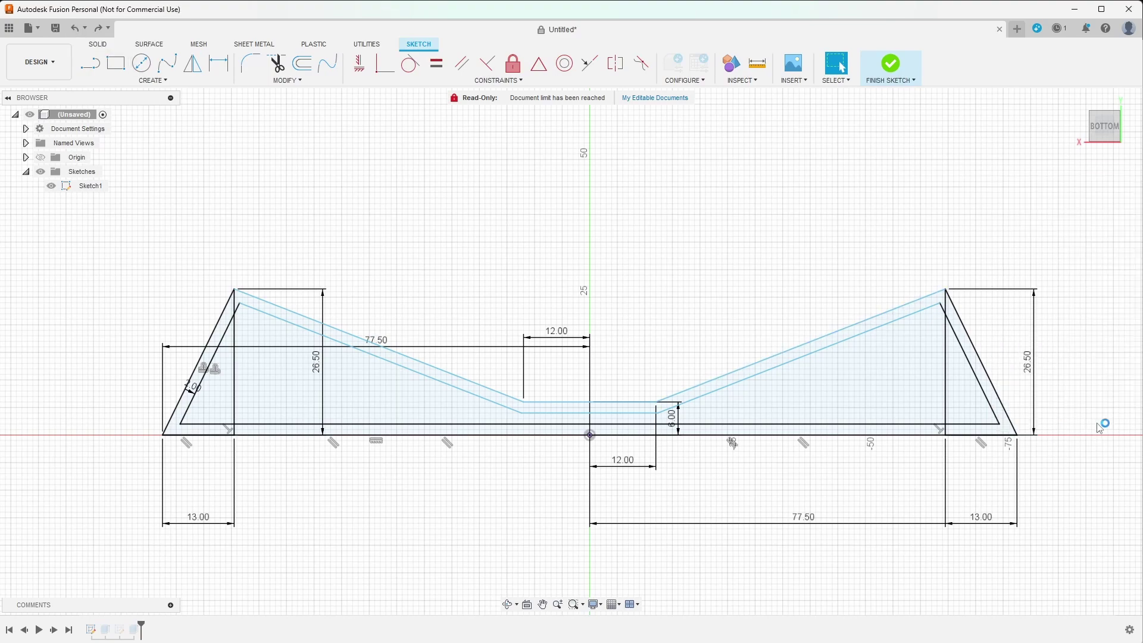
# Step: Hide Sketch1 and show Body1 in an oblique view of its open side
pyautogui.click(51, 214)
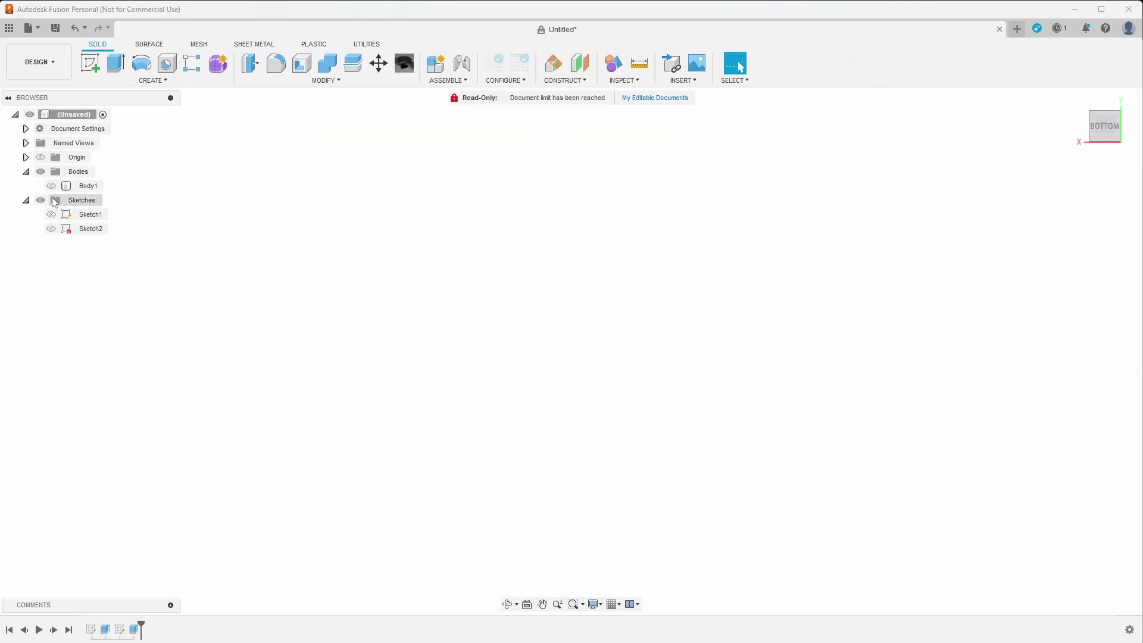
pyautogui.click(51, 187)
pyautogui.keyDown('shift'); pyautogui.moveTo(538, 270); pyautogui.dragTo(467, 244, button='middle'); pyautogui.keyUp('shift')
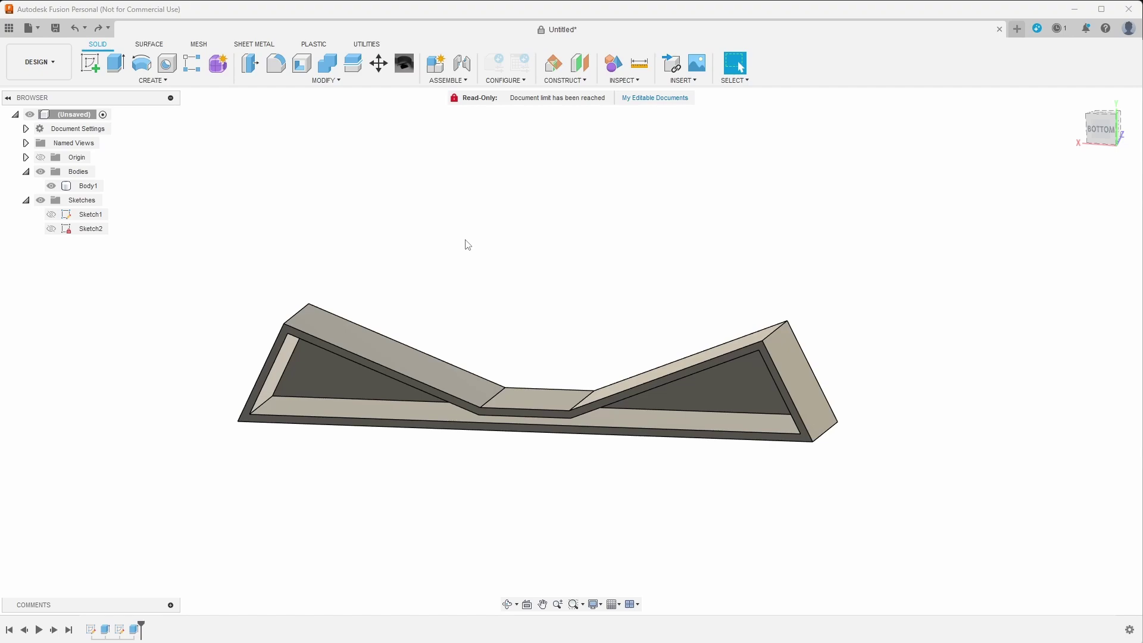
# Step: Examine the restored body's end, inner wall faces and open cavity from several angles
pyautogui.scroll(3, 324, 286)
pyautogui.keyDown('shift'); pyautogui.moveTo(324, 286); pyautogui.dragTo(270, 409, button='middle'); pyautogui.keyUp('shift')
pyautogui.click(222, 391)
pyautogui.click(225, 396)
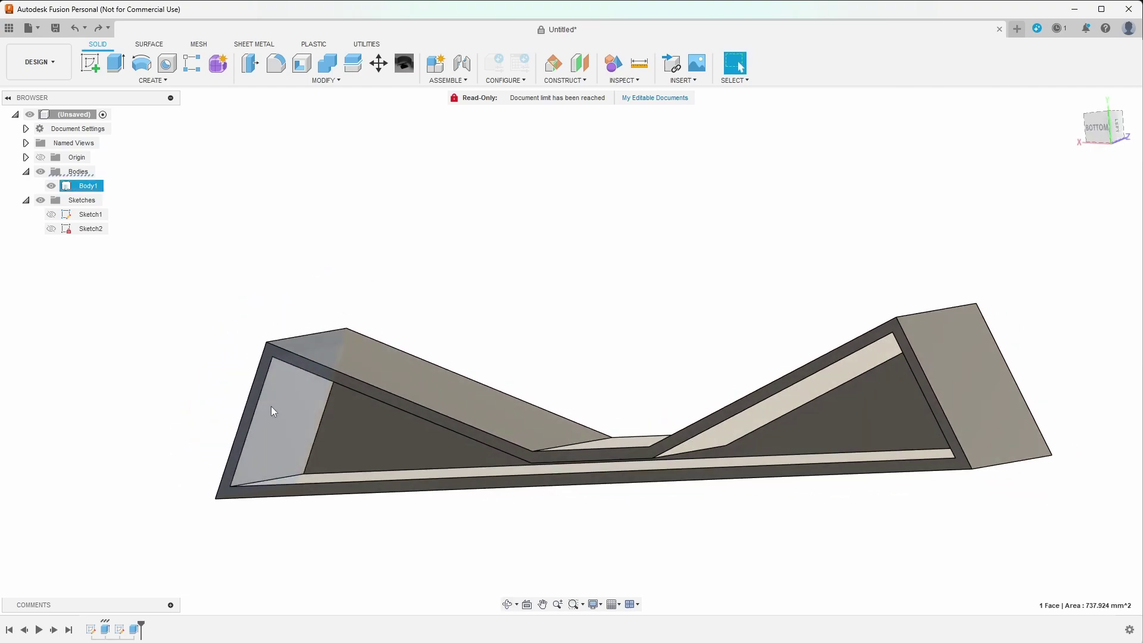
pyautogui.click(250, 345)
pyautogui.keyDown('shift'); pyautogui.moveTo(433, 318); pyautogui.dragTo(466, 296, button='middle'); pyautogui.keyUp('shift')
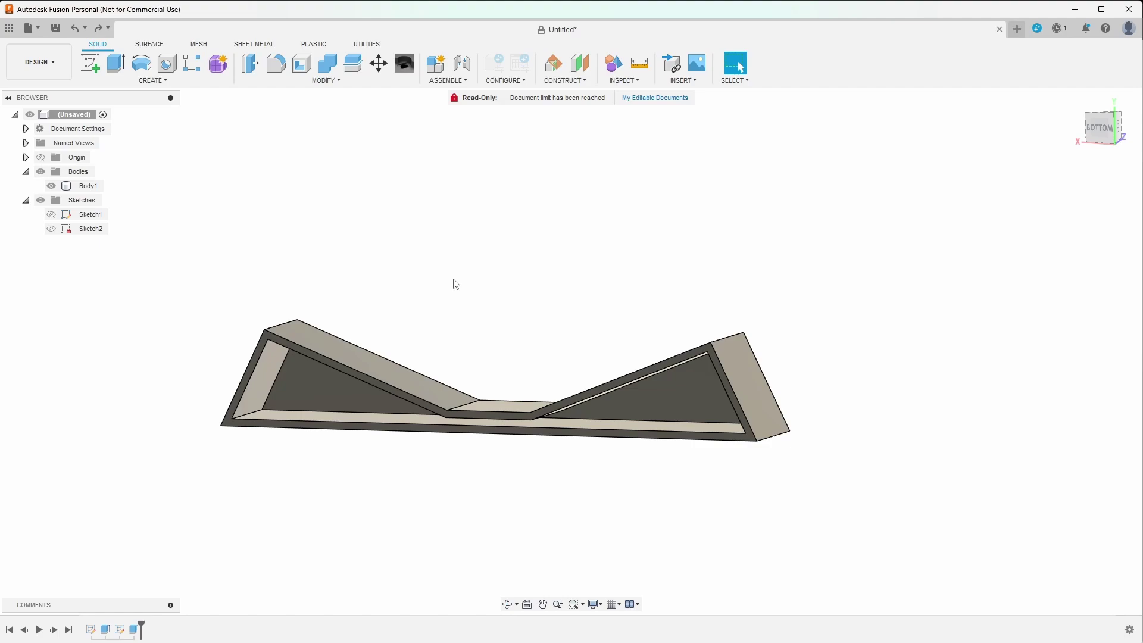
pyautogui.moveTo(543, 298)
pyautogui.keyDown('shift'); pyautogui.mouseDown(button='middle')
pyautogui.moveTo(528, 280)
pyautogui.moveTo(543, 282)
pyautogui.mouseUp(button='middle'); pyautogui.keyUp('shift')
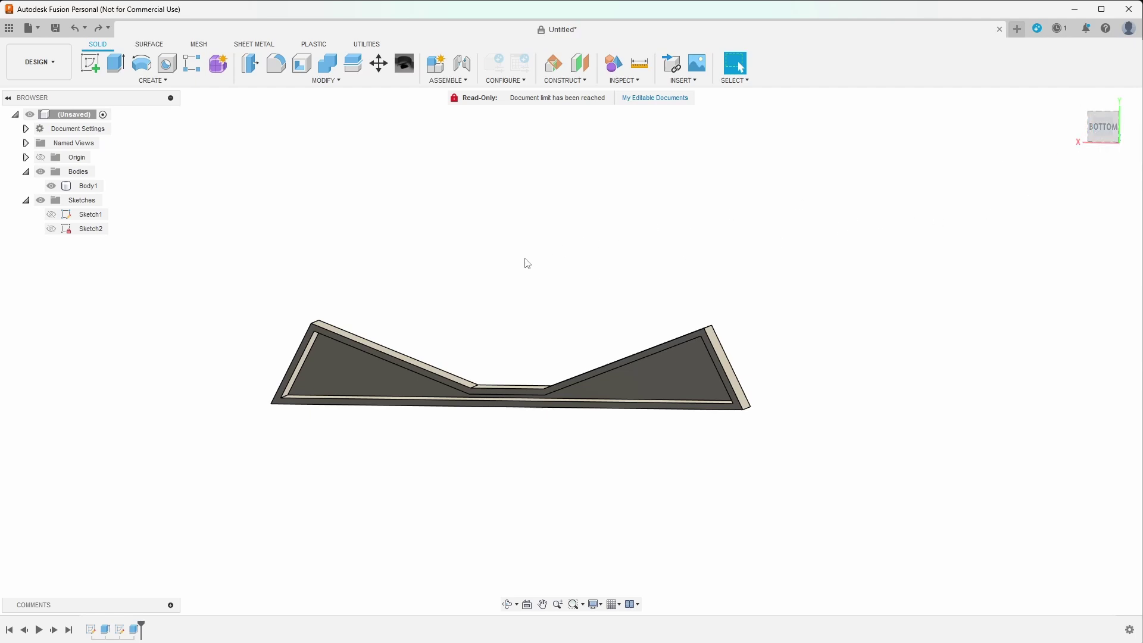
# Step: Sketch a 25 by 25 mm square on the XY plane above the body's central notch and finish the sketch
pyautogui.press('l')
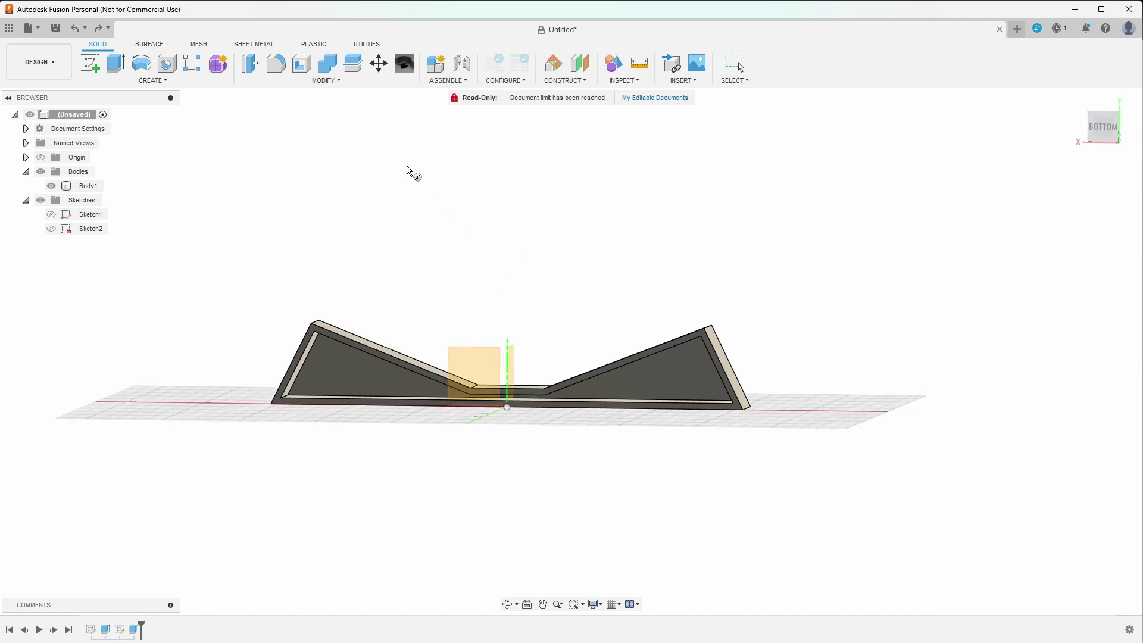
pyautogui.press('Escape')
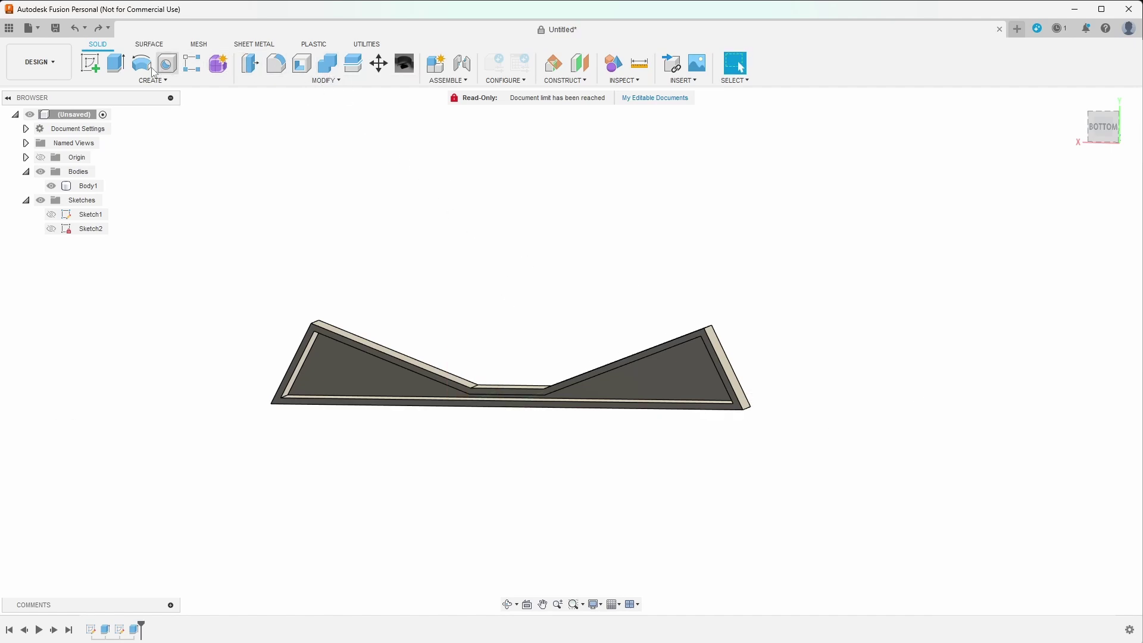
pyautogui.click(90, 63)
pyautogui.click(481, 354)
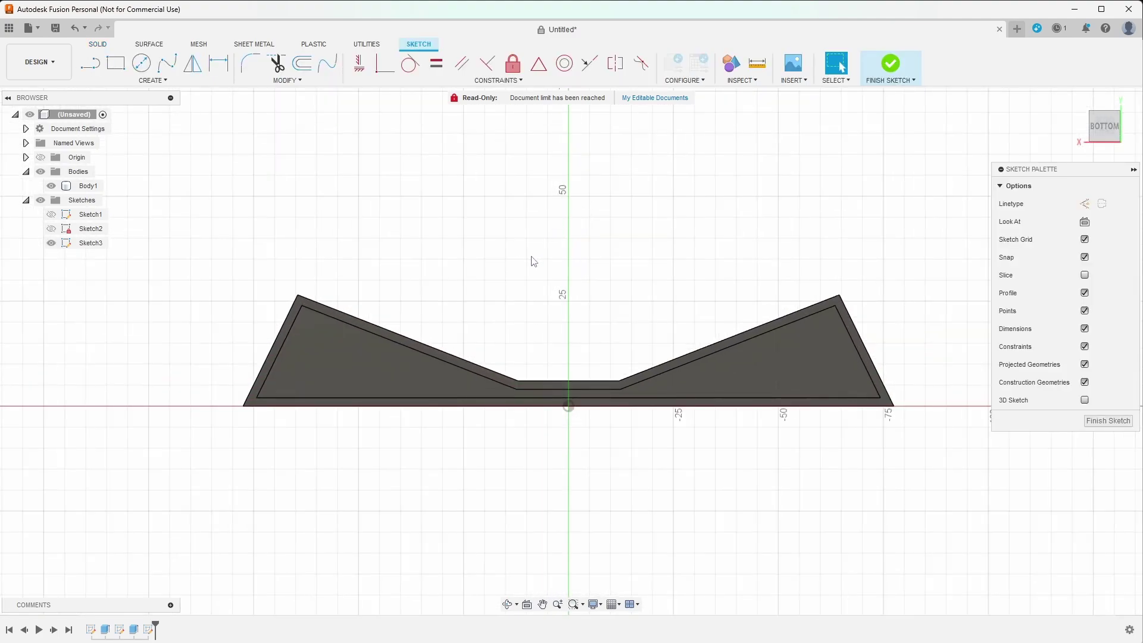
pyautogui.press('r')
pyautogui.click(484, 196)
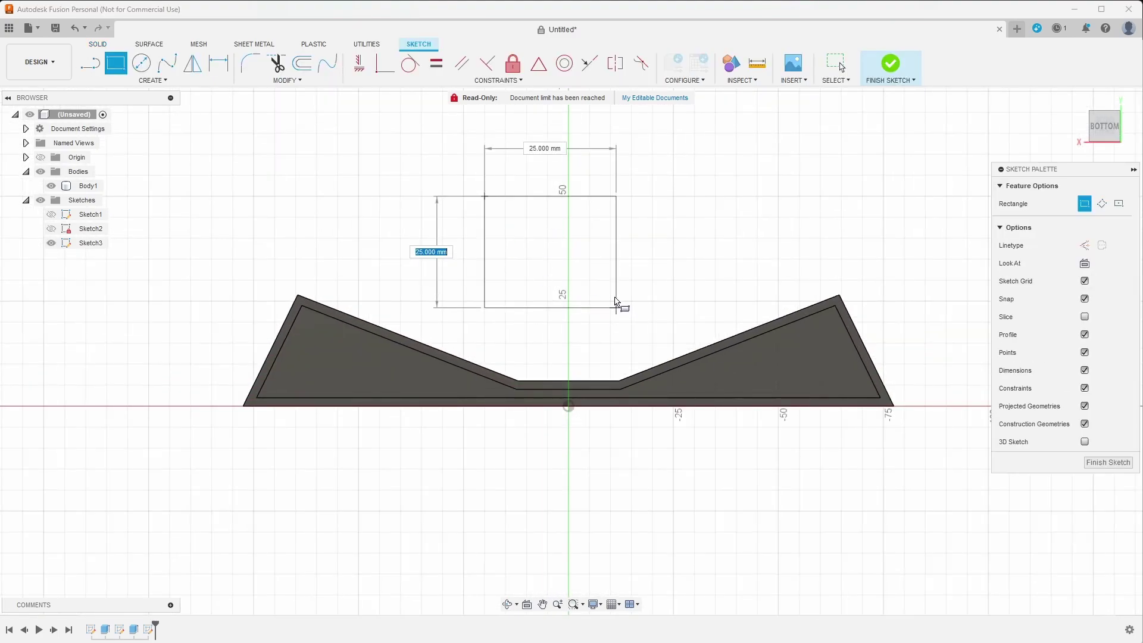
pyautogui.click(589, 300)
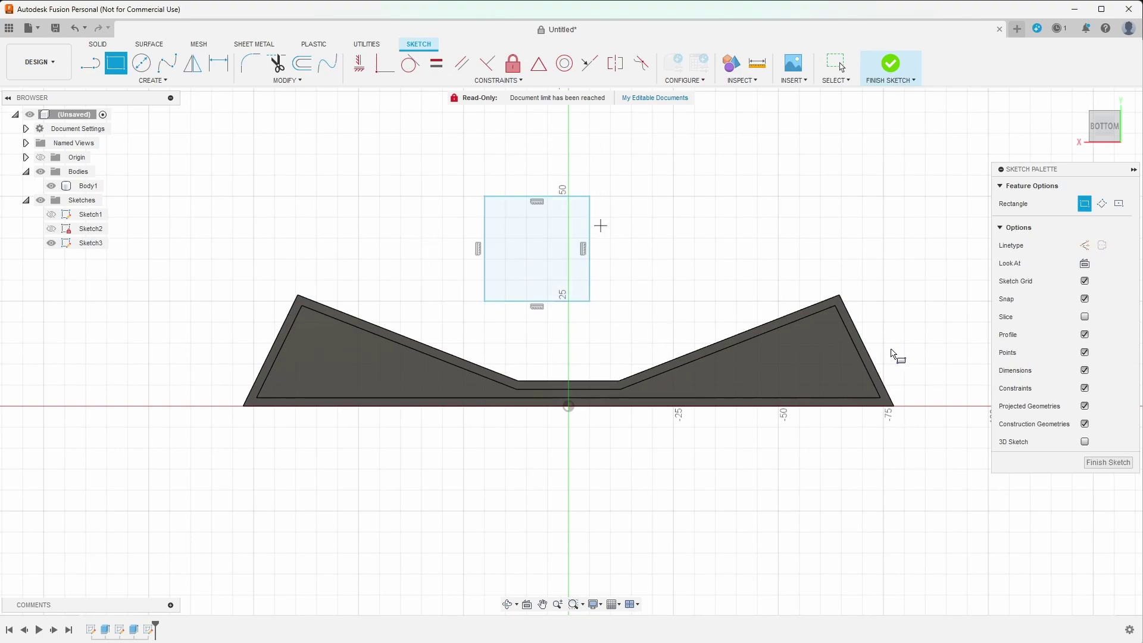
pyautogui.click(1107, 462)
# Step: Extrude the square profile 20 mm as a new body
pyautogui.keyDown('shift'); pyautogui.moveTo(655, 260); pyautogui.dragTo(619, 237, button='middle'); pyautogui.keyUp('shift')
pyautogui.click(544, 240)
pyautogui.press('e')
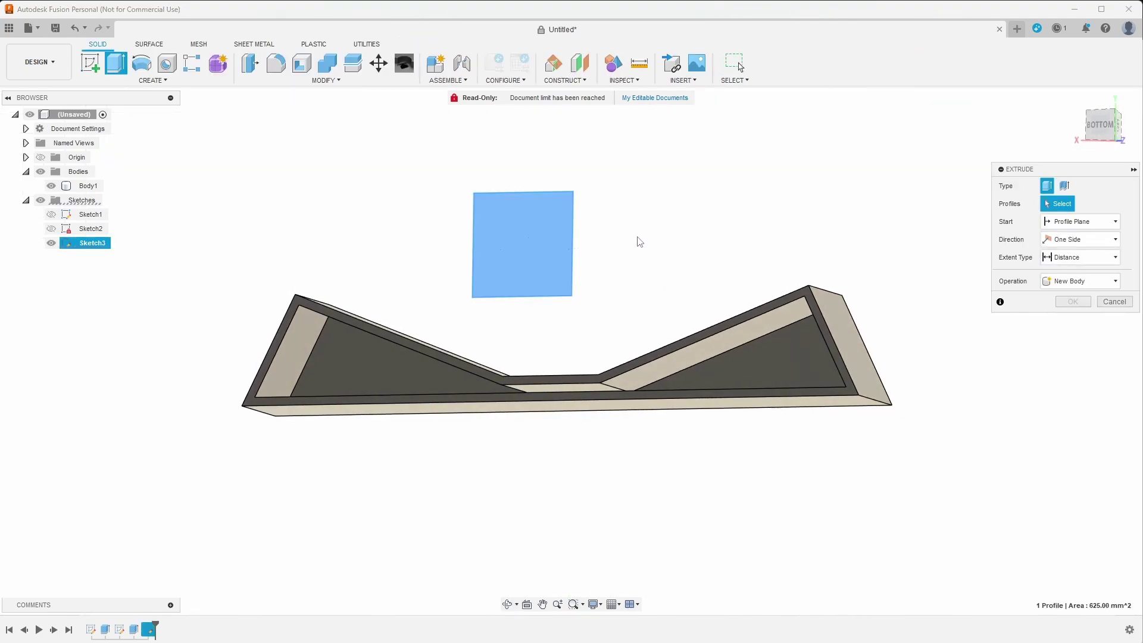
pyautogui.keyDown('shift'); pyautogui.moveTo(610, 216); pyautogui.dragTo(557, 241, button='middle'); pyautogui.keyUp('shift')
pyautogui.moveTo(540, 247); pyautogui.dragTo(589, 237)
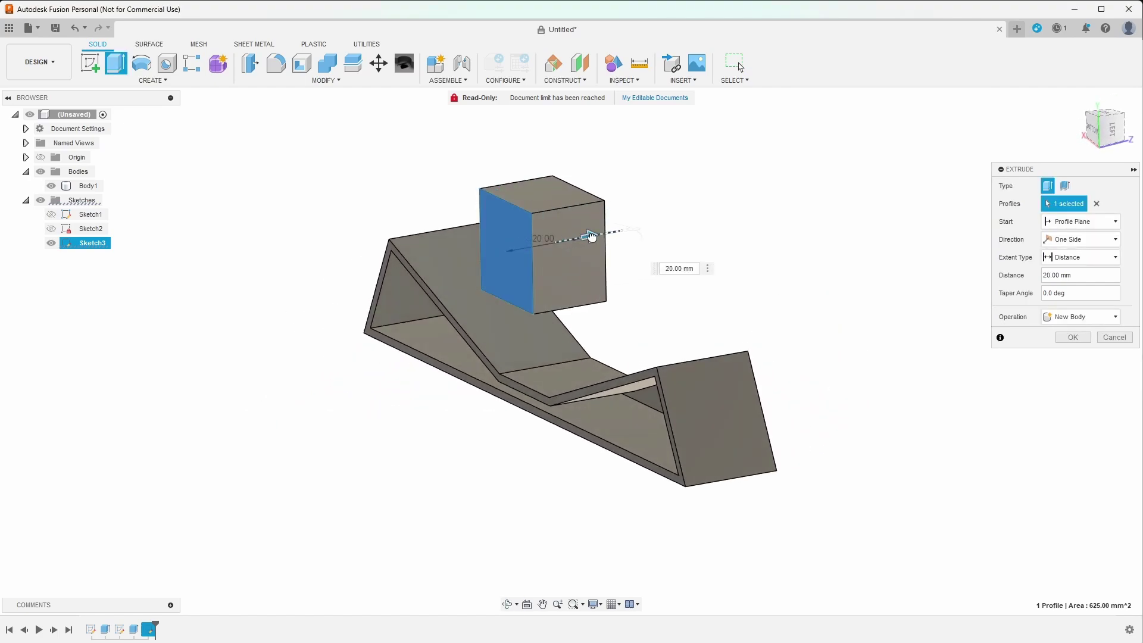
pyautogui.click(1073, 337)
# Step: Start a sketch on the new block's top face and draw a horizontal line between the midpoints of its side edges
pyautogui.keyDown('shift'); pyautogui.moveTo(725, 258); pyautogui.dragTo(588, 222, button='middle'); pyautogui.keyUp('shift')
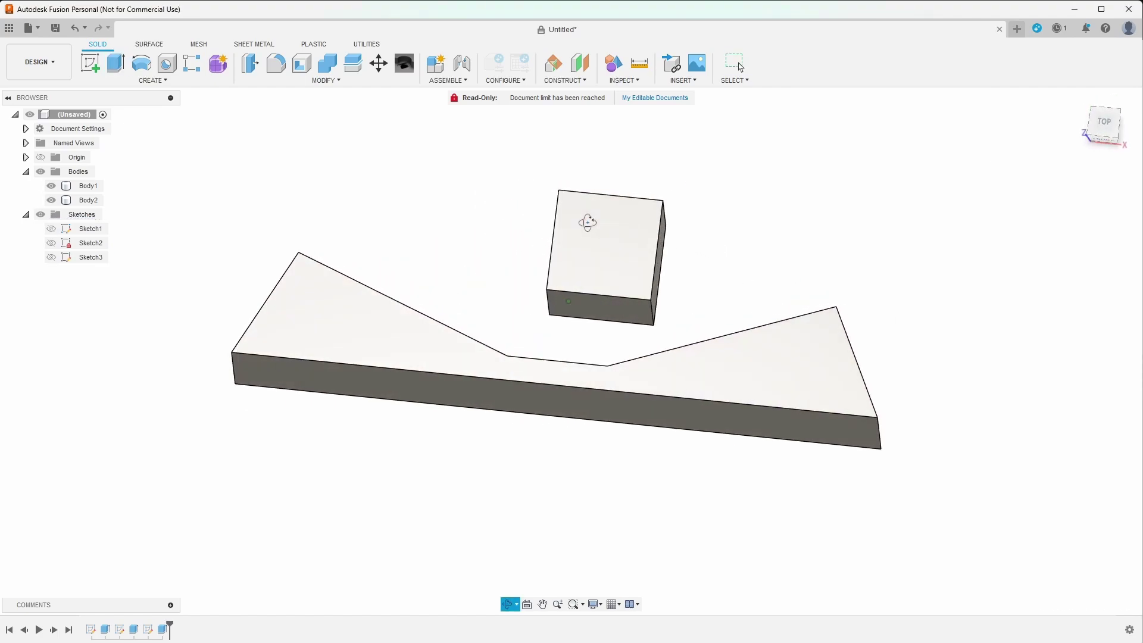
pyautogui.click(625, 255)
pyautogui.press('c')
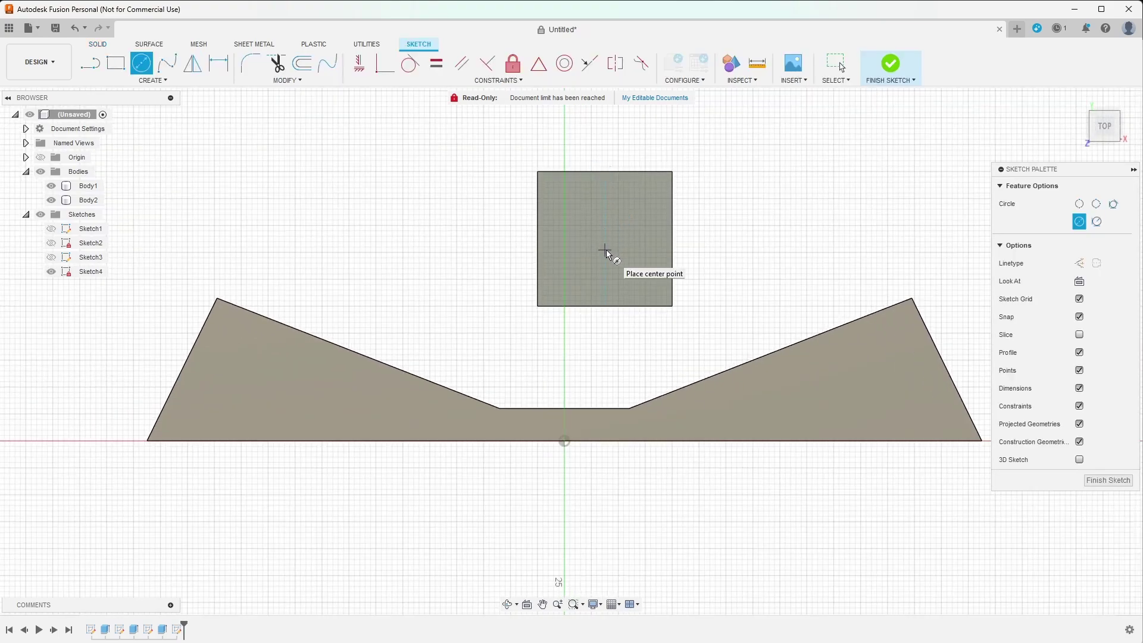
pyautogui.scroll(2, 607, 245)
pyautogui.press('l')
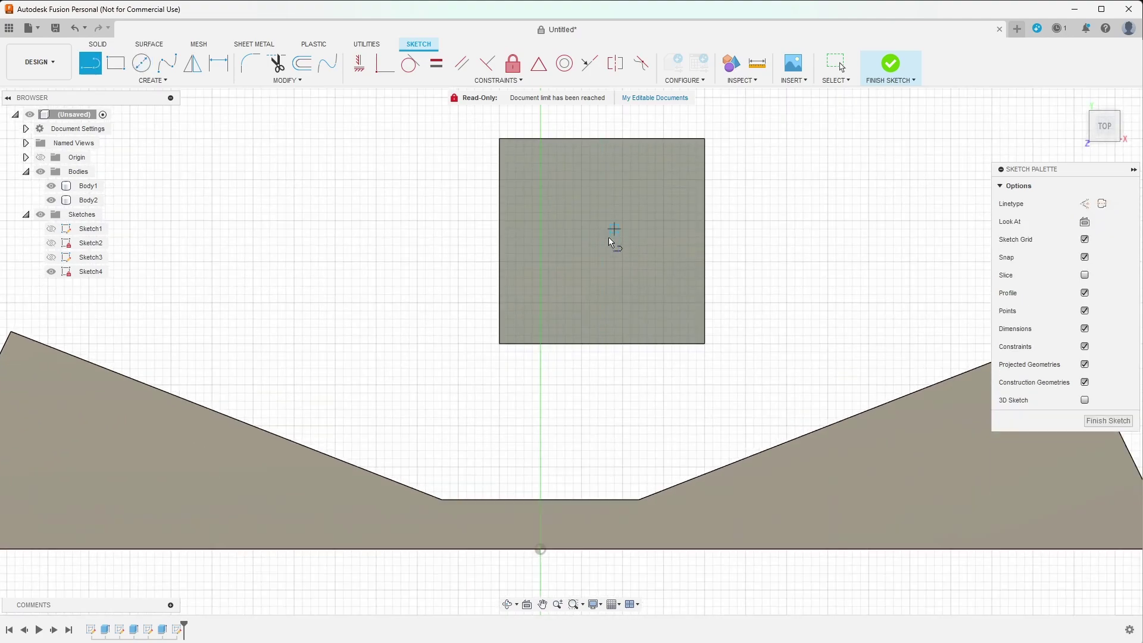
pyautogui.click(499, 241)
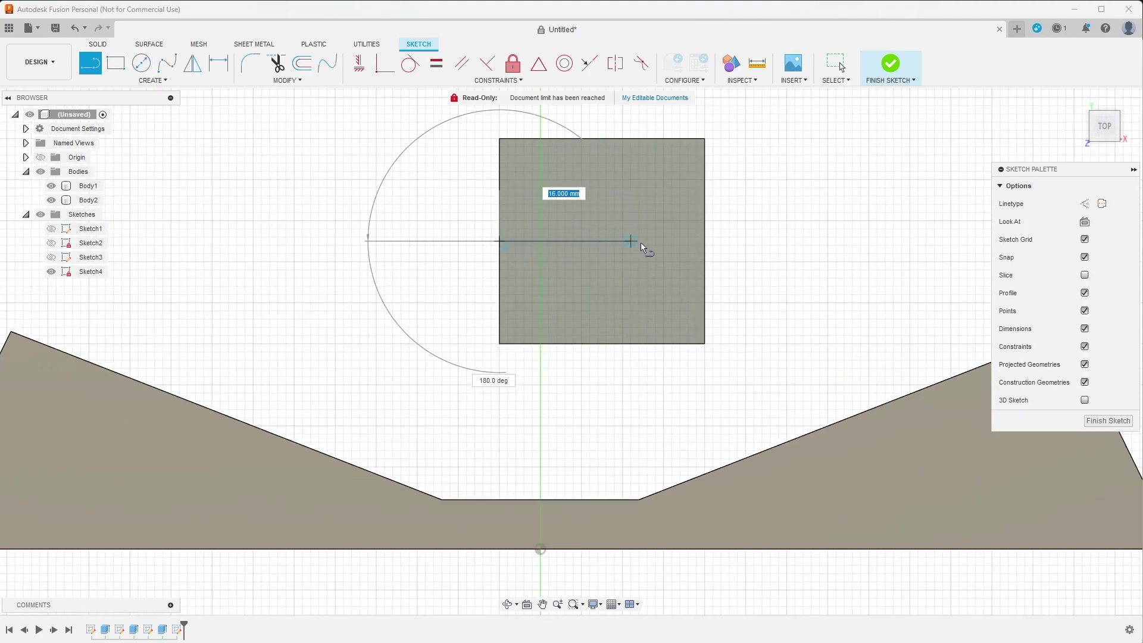
pyautogui.doubleClick(707, 244)
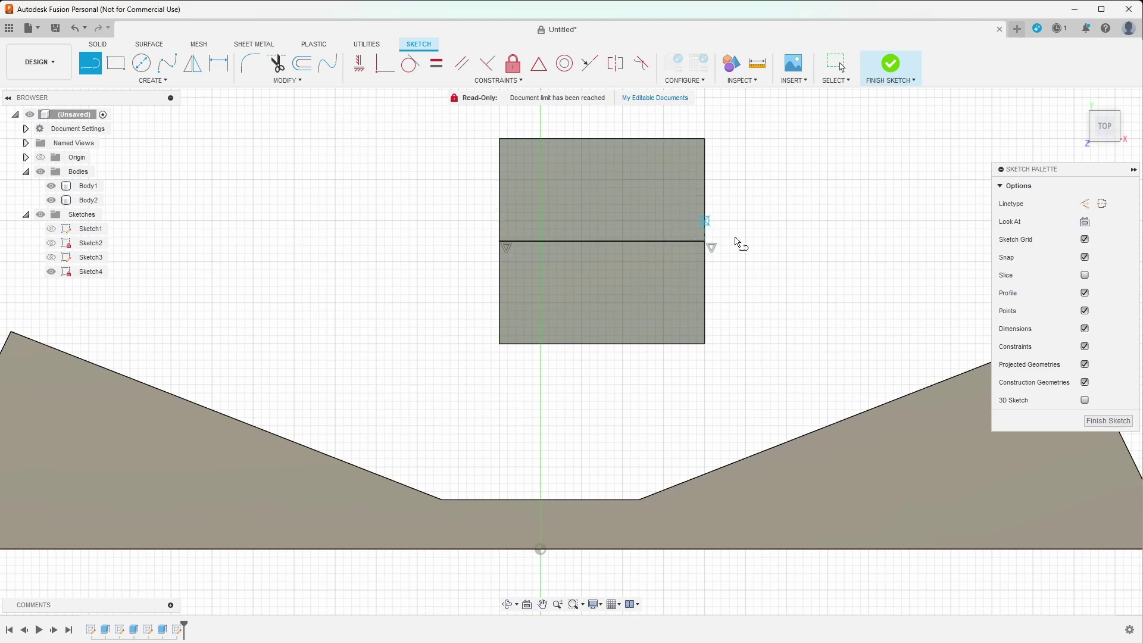
# Step: Draw an 8 mm diameter circle centred on the midline's midpoint and finish the sketch
pyautogui.press('c')
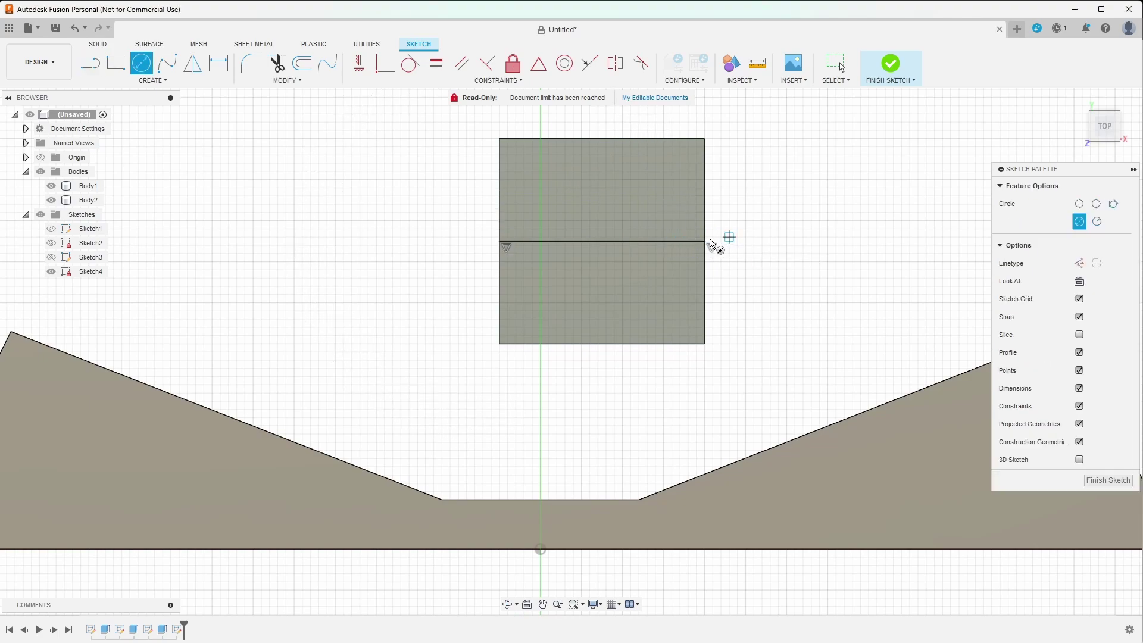
pyautogui.click(602, 241)
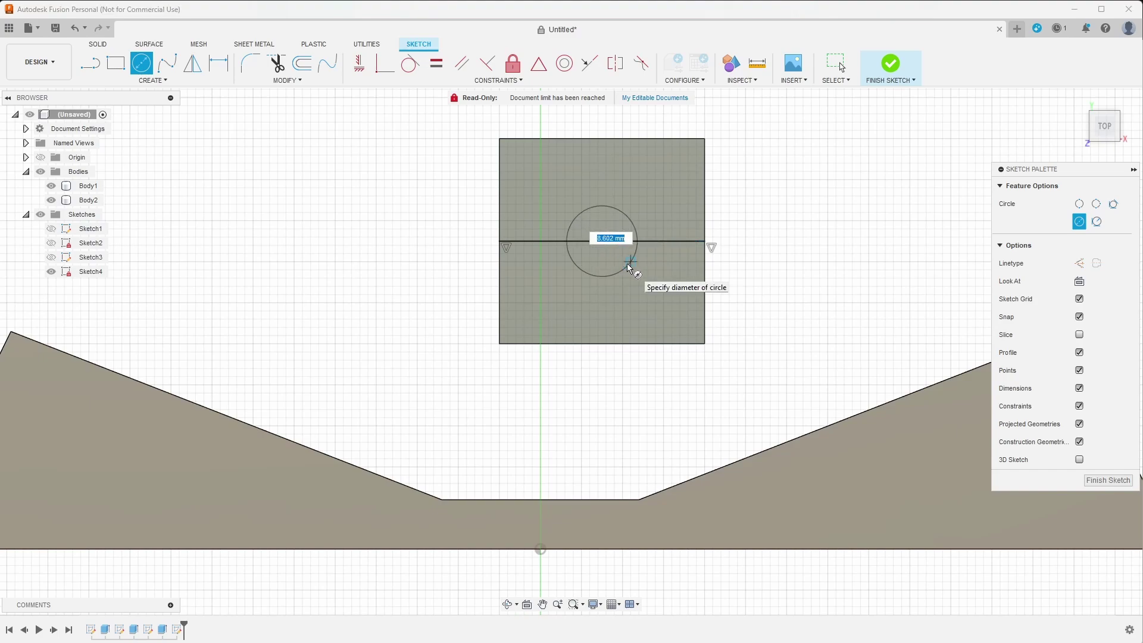
pyautogui.write('8')
pyautogui.press('Return')
pyautogui.press('Escape')
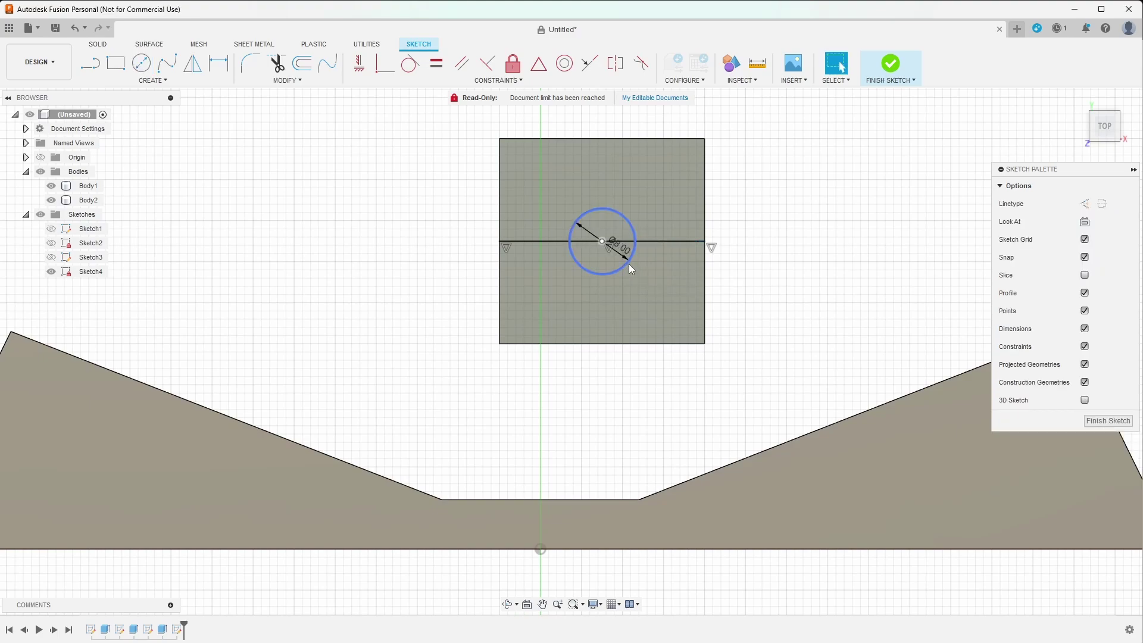
pyautogui.moveTo(738, 203)
pyautogui.keyDown('shift'); pyautogui.mouseDown(button='middle')
pyautogui.moveTo(720, 214)
pyautogui.moveTo(709, 199)
pyautogui.moveTo(723, 217)
pyautogui.mouseUp(button='middle'); pyautogui.keyUp('shift')
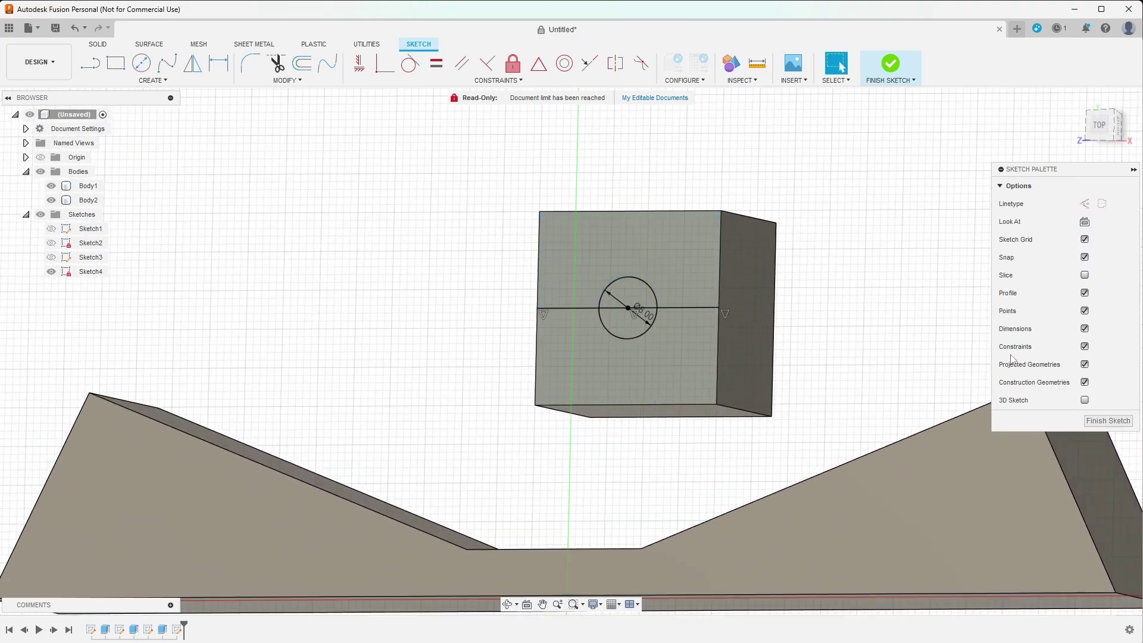
pyautogui.click(1090, 422)
# Step: Extrude both halves of the circle about -54 mm as a cut to make a through hole in the block
pyautogui.scroll(2, 738, 351)
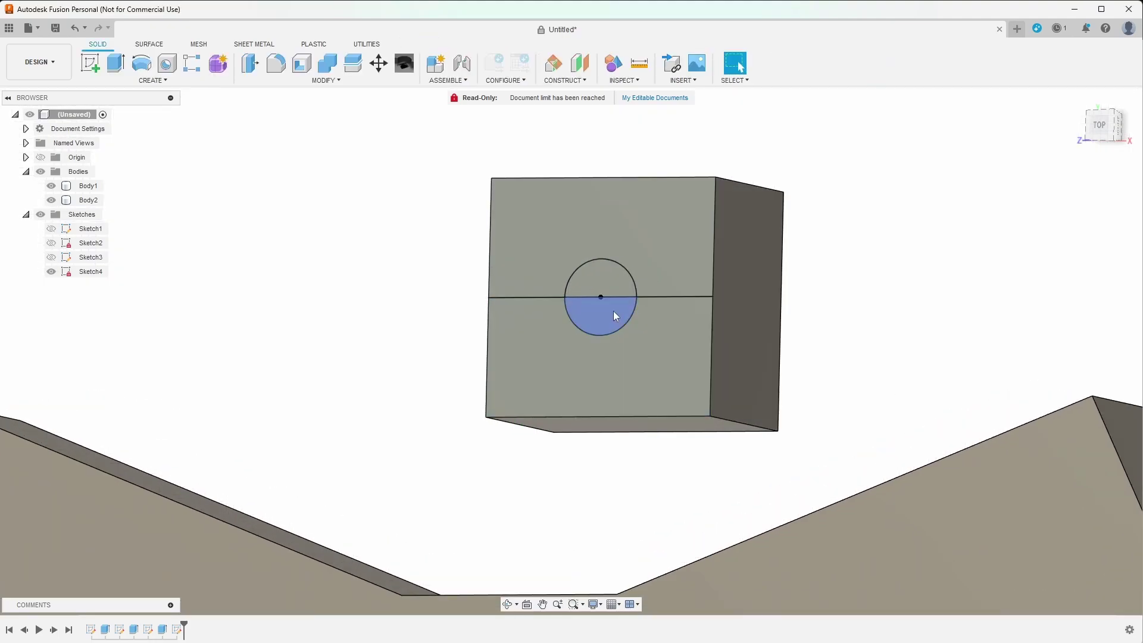
pyautogui.click(612, 310)
pyautogui.click(611, 285)
pyautogui.press('e')
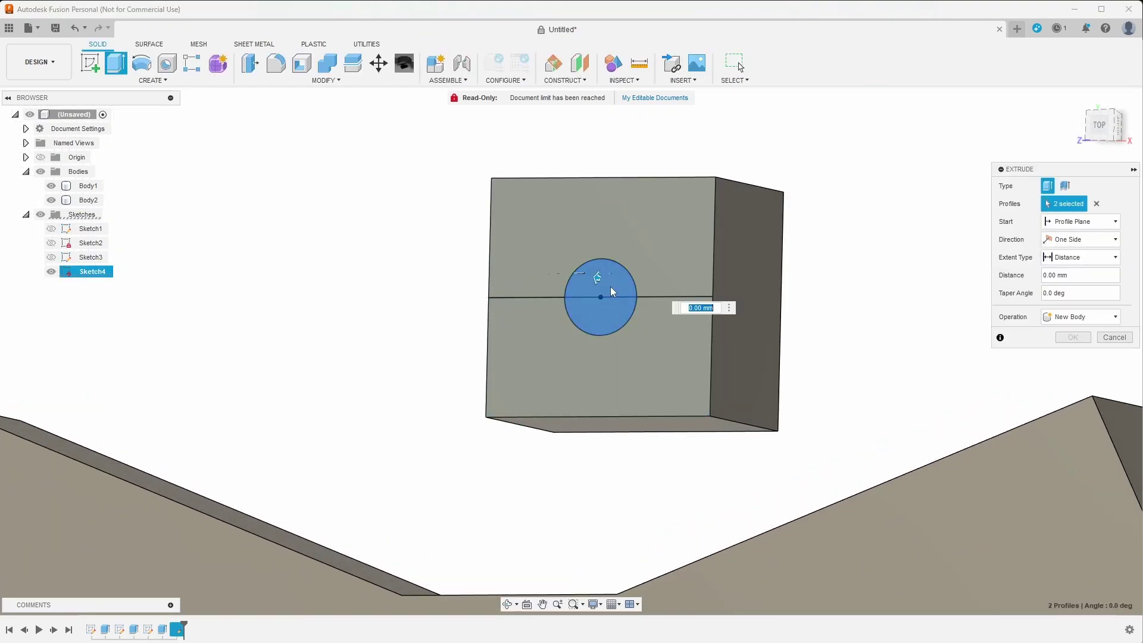
pyautogui.moveTo(598, 277); pyautogui.dragTo(743, 296)
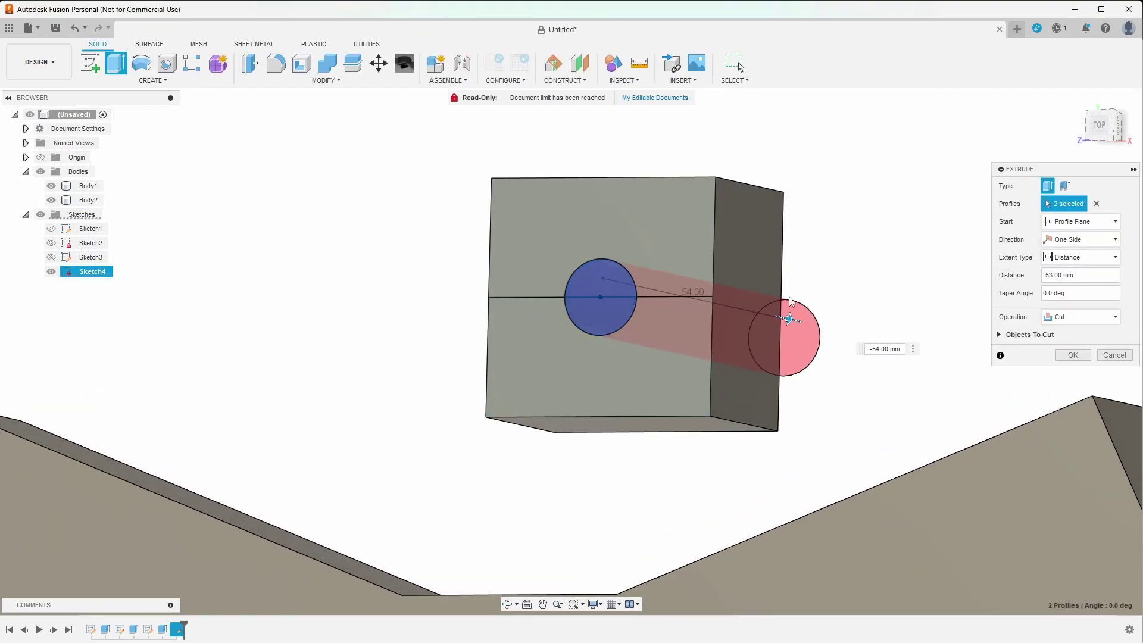
pyautogui.press('Return')
pyautogui.scroll(-3, 530, 313)
pyautogui.moveTo(530, 313)
pyautogui.keyDown('shift'); pyautogui.mouseDown(button='middle')
pyautogui.moveTo(518, 216)
pyautogui.moveTo(497, 227)
pyautogui.moveTo(572, 224)
pyautogui.moveTo(537, 212)
pyautogui.moveTo(615, 260)
pyautogui.moveTo(584, 248)
pyautogui.moveTo(699, 245)
pyautogui.mouseUp(button='middle'); pyautogui.keyUp('shift')
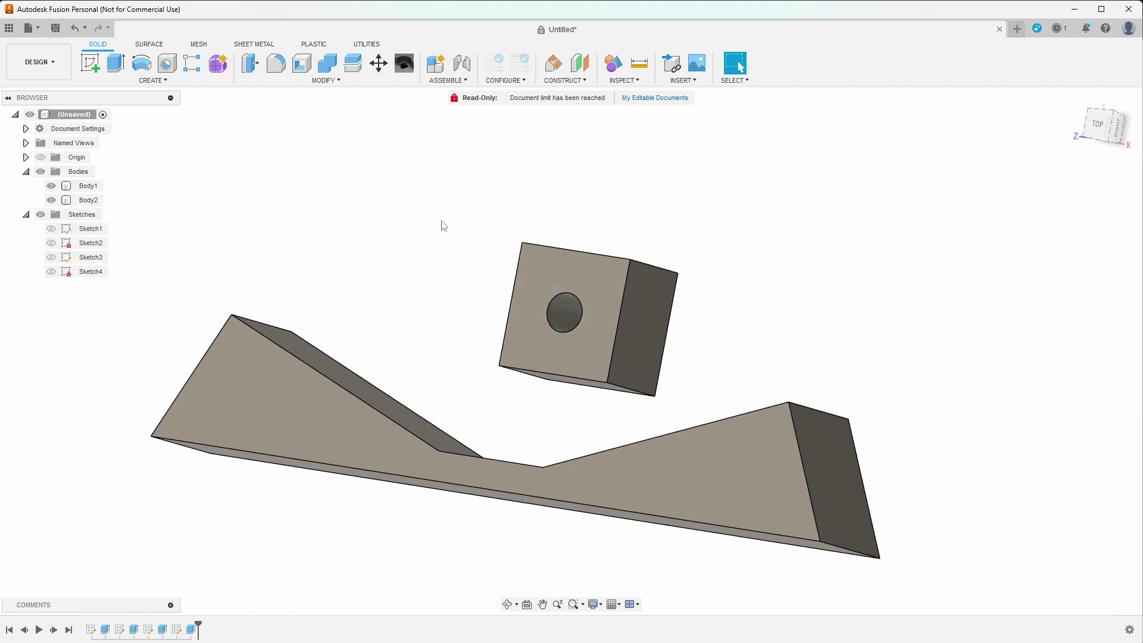
# Step: Highlight Sketch4 and Sketch3 in turn to examine which sketch defines the block and which its hole
pyautogui.click(91, 272)
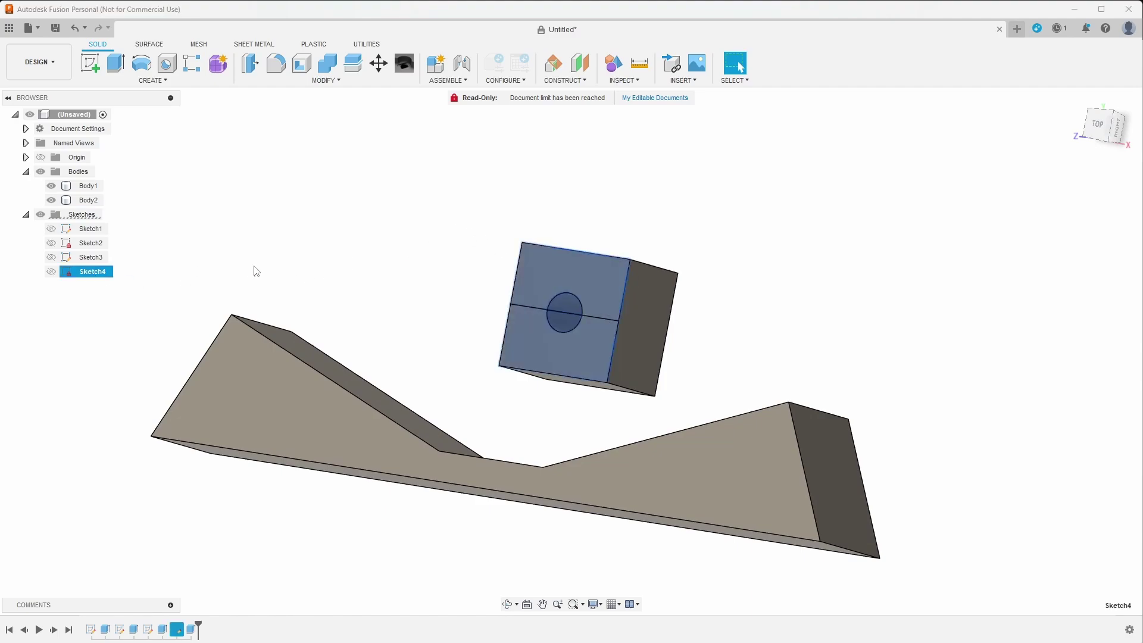
pyautogui.click(90, 258)
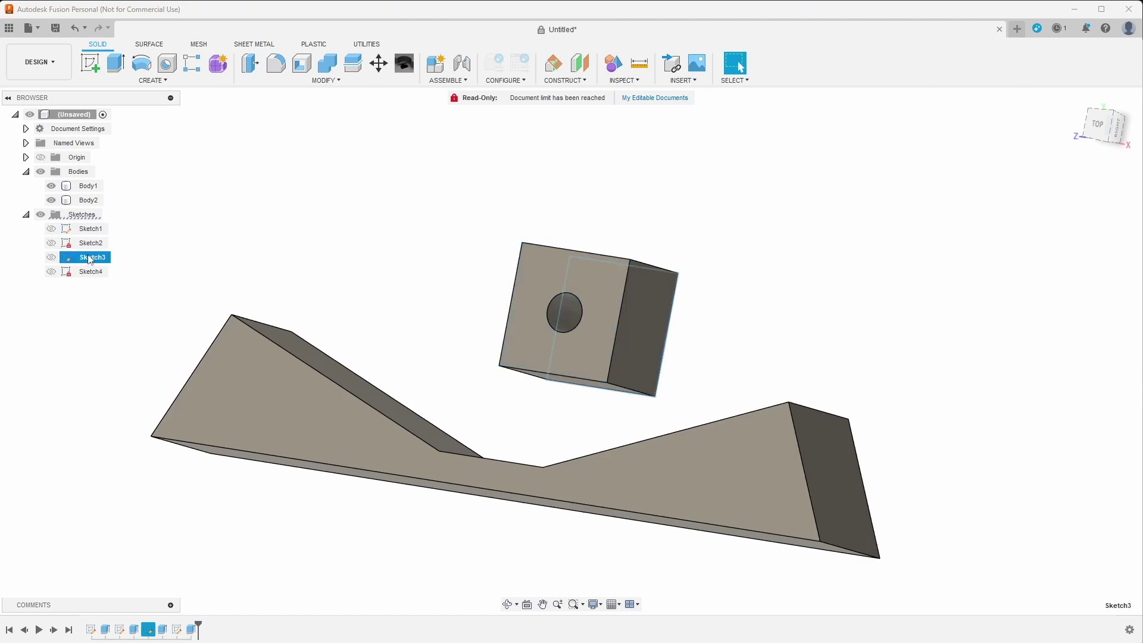
pyautogui.click(90, 272)
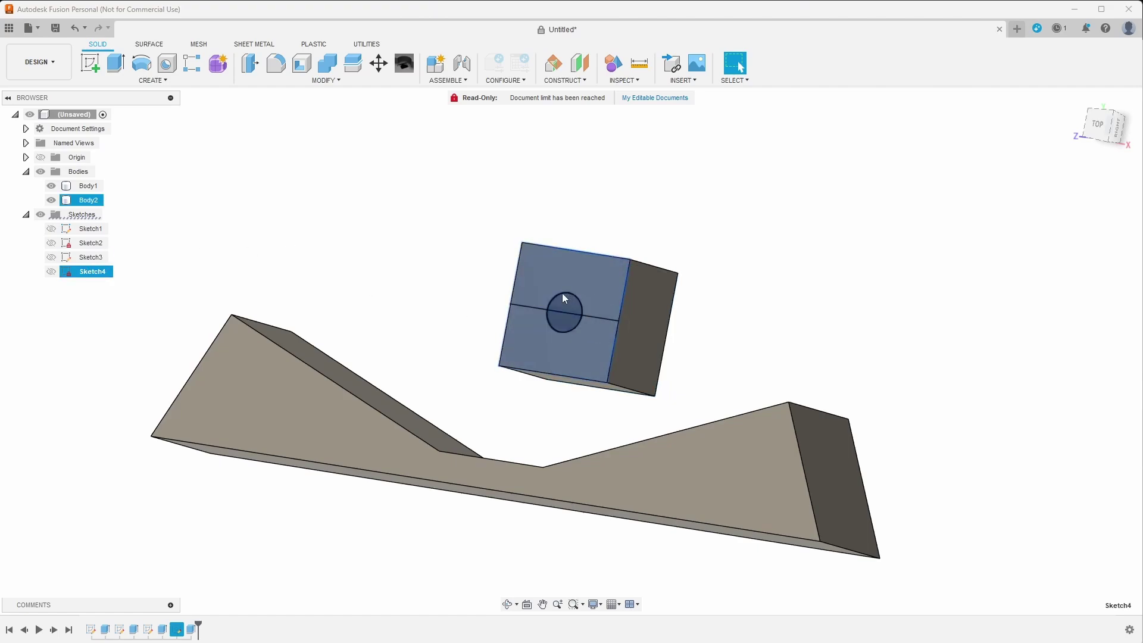
pyautogui.click(580, 337)
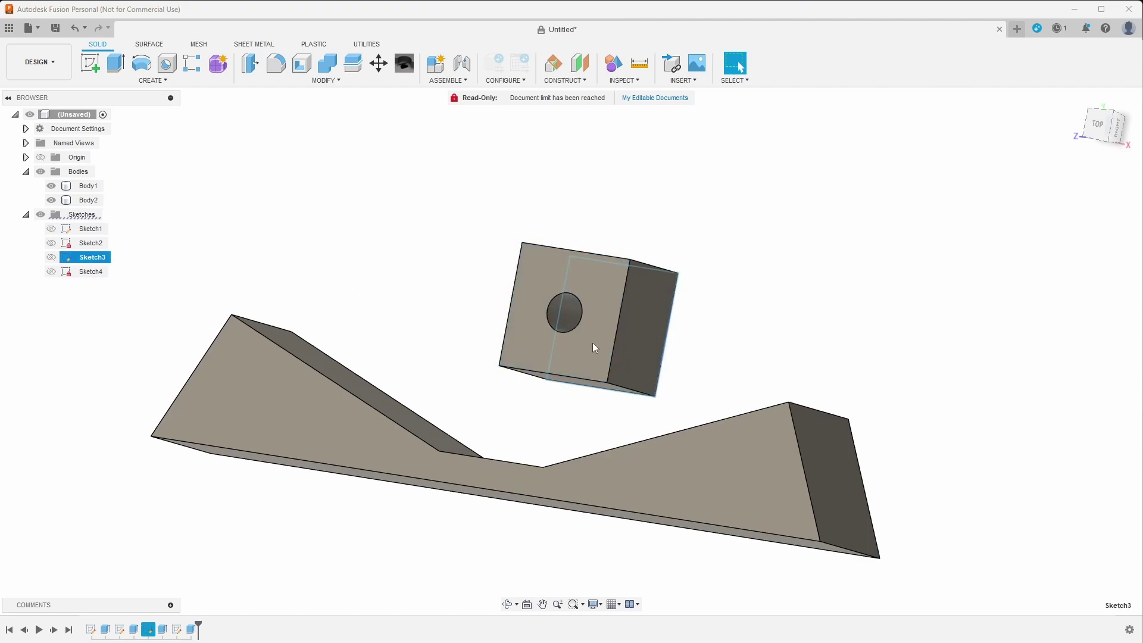
pyautogui.keyDown('shift'); pyautogui.moveTo(401, 234); pyautogui.dragTo(417, 234, button='middle'); pyautogui.keyUp('shift')
pyautogui.click(389, 262)
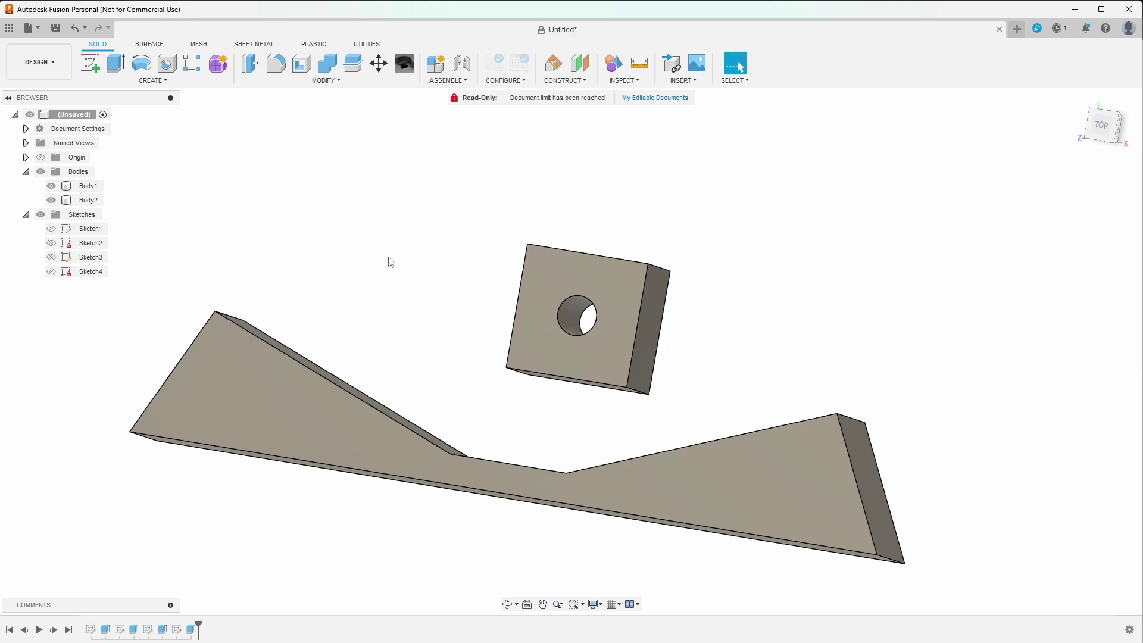
# Step: Start a sketch on the drilled block's side face and draw a vertical line between the midpoints of its upper and lower edges
pyautogui.moveTo(735, 239); pyautogui.dragTo(562, 339)
pyautogui.press('Escape')
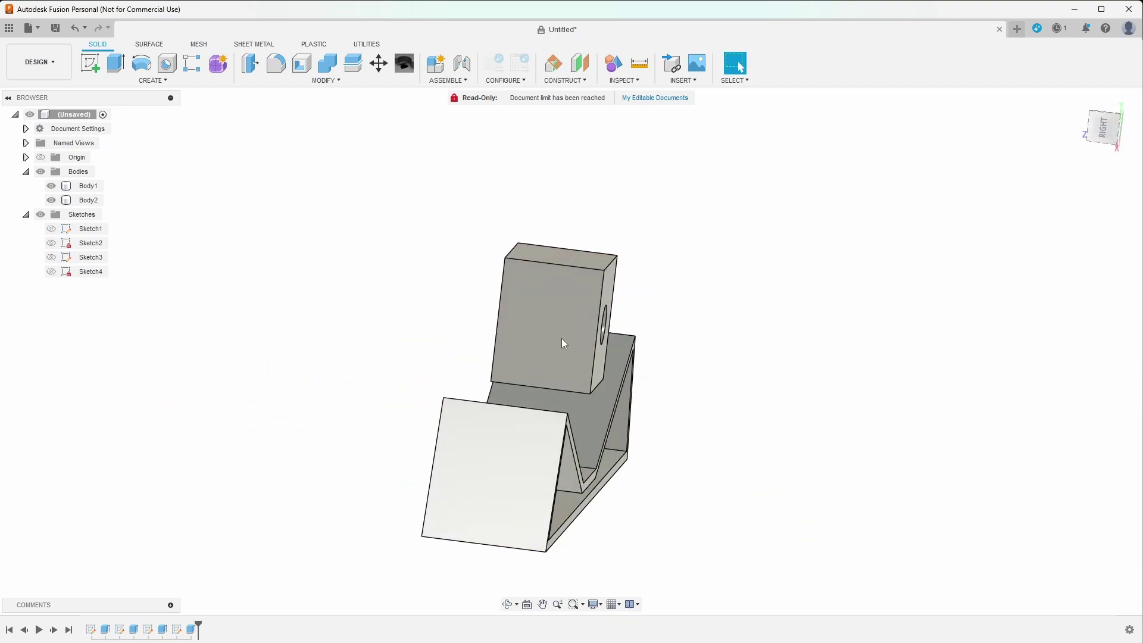
pyautogui.click(562, 338)
pyautogui.click(89, 62)
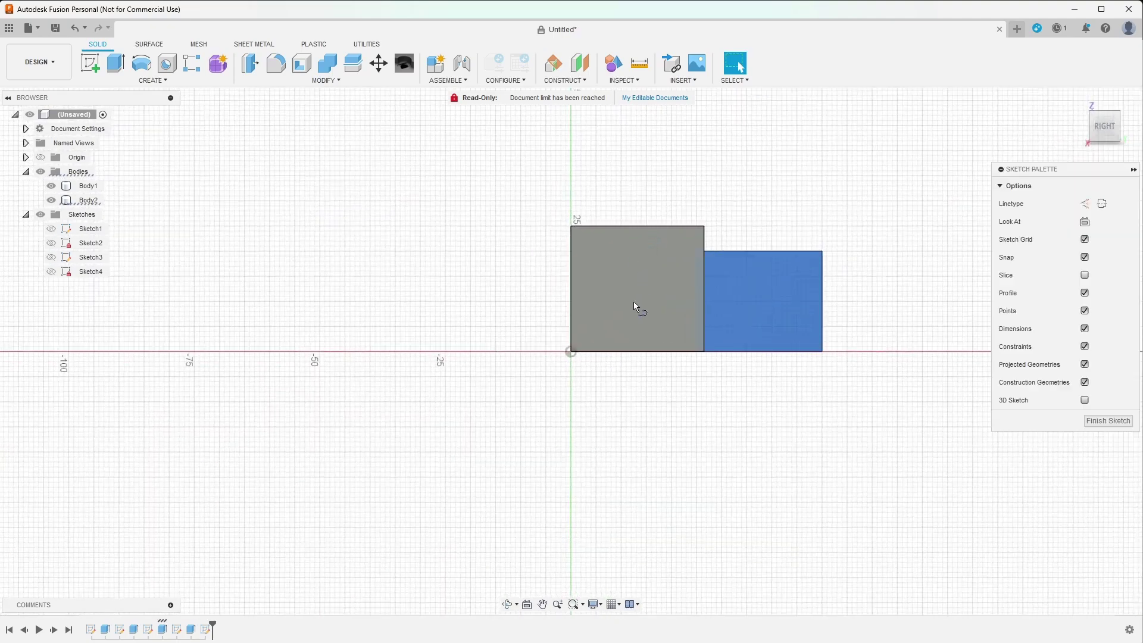
pyautogui.moveTo(776, 285)
pyautogui.keyDown('shift'); pyautogui.mouseDown(button='middle')
pyautogui.moveTo(707, 184)
pyautogui.moveTo(683, 339)
pyautogui.mouseUp(button='middle'); pyautogui.keyUp('shift')
pyautogui.press('l')
pyautogui.scroll(3, 690, 271)
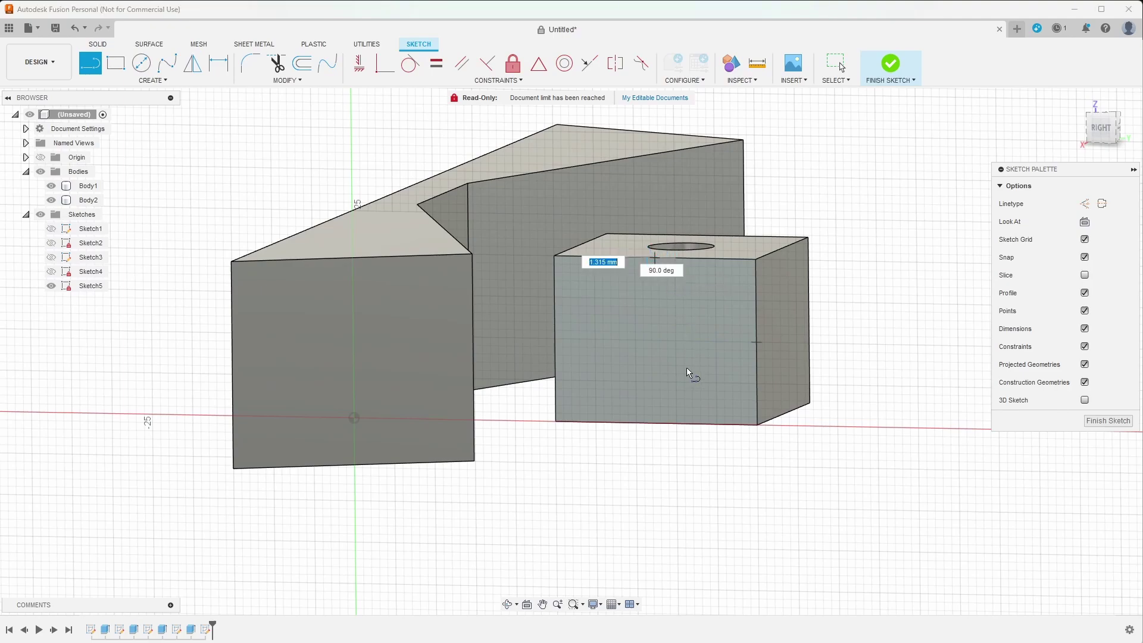
pyautogui.doubleClick(655, 424)
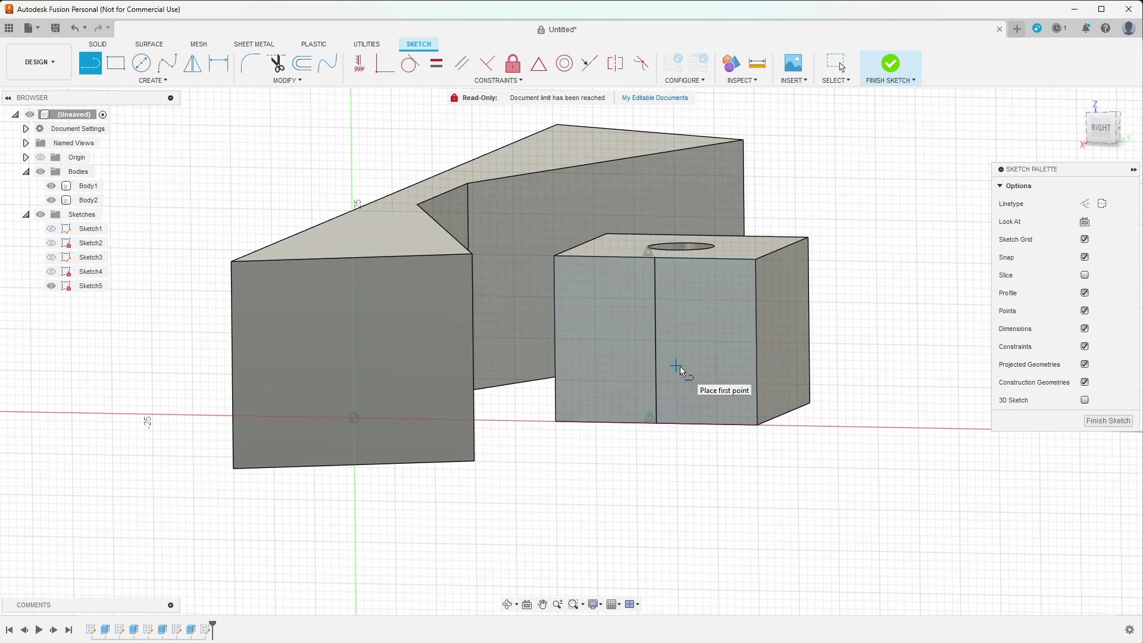
# Step: Draw an 8 mm diameter circle centred on the vertical line's midpoint and finish the sketch
pyautogui.press('c')
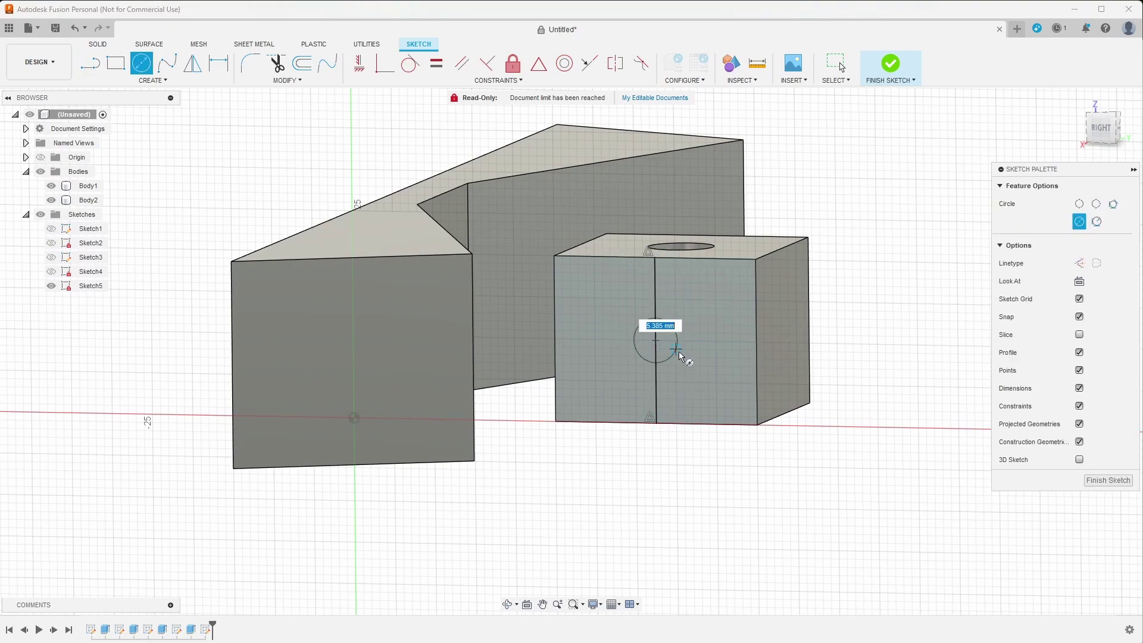
pyautogui.click(682, 356)
pyautogui.press('Escape')
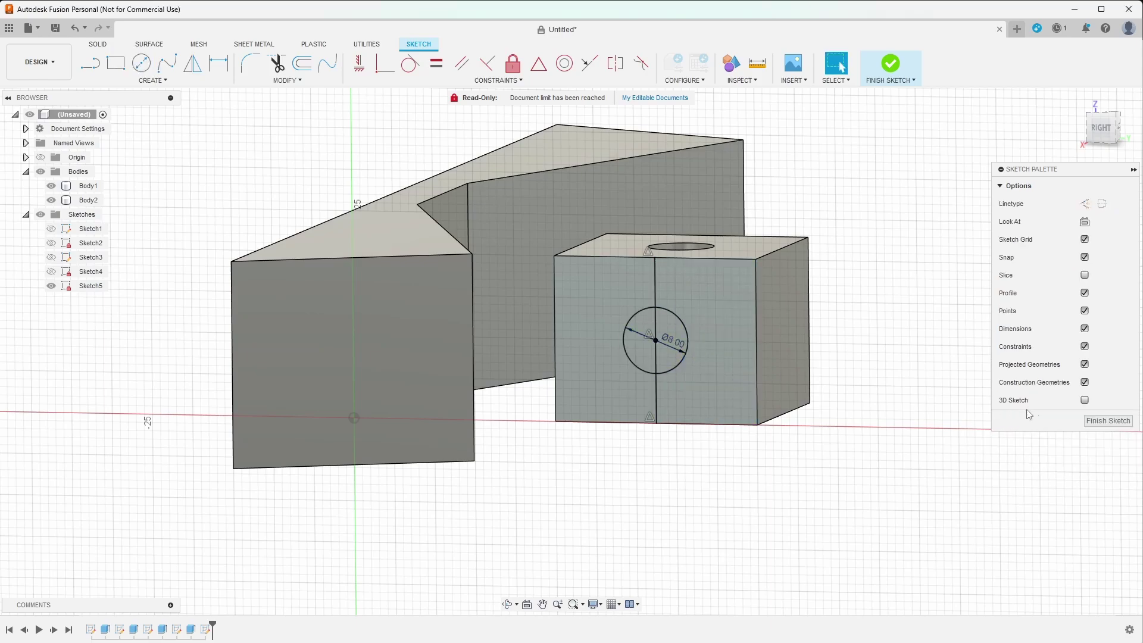
pyautogui.click(1107, 422)
# Step: Extrude both halves of the side-face circle through the block as a cut to make a second hole crossing the first
pyautogui.scroll(6, 641, 355)
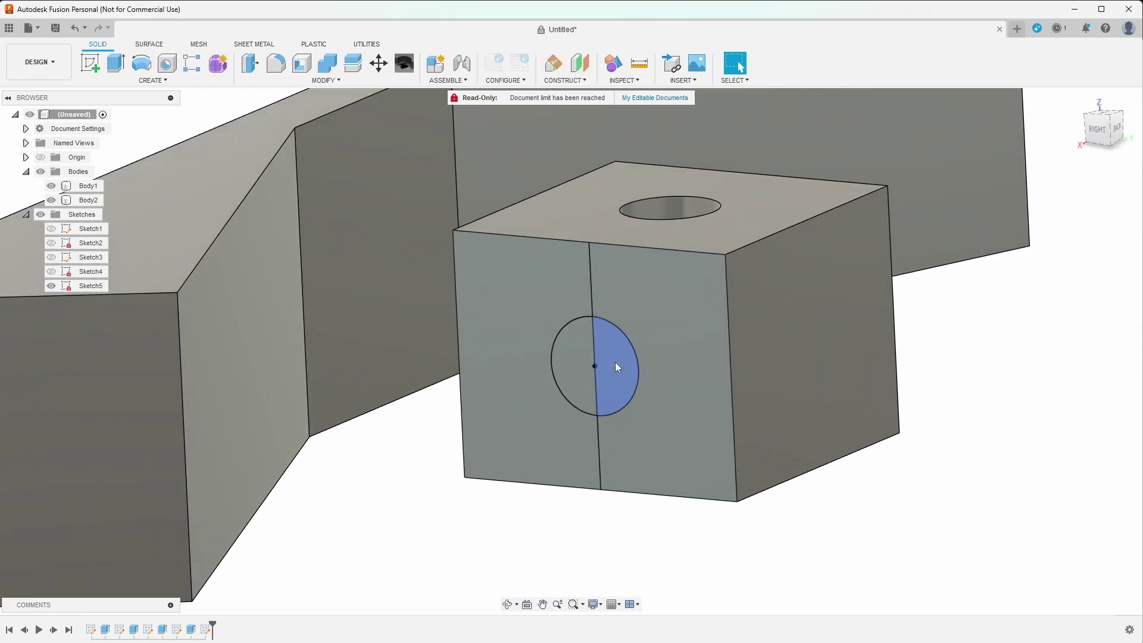
pyautogui.click(616, 361)
pyautogui.click(585, 353)
pyautogui.scroll(-3, 585, 354)
pyautogui.press('e')
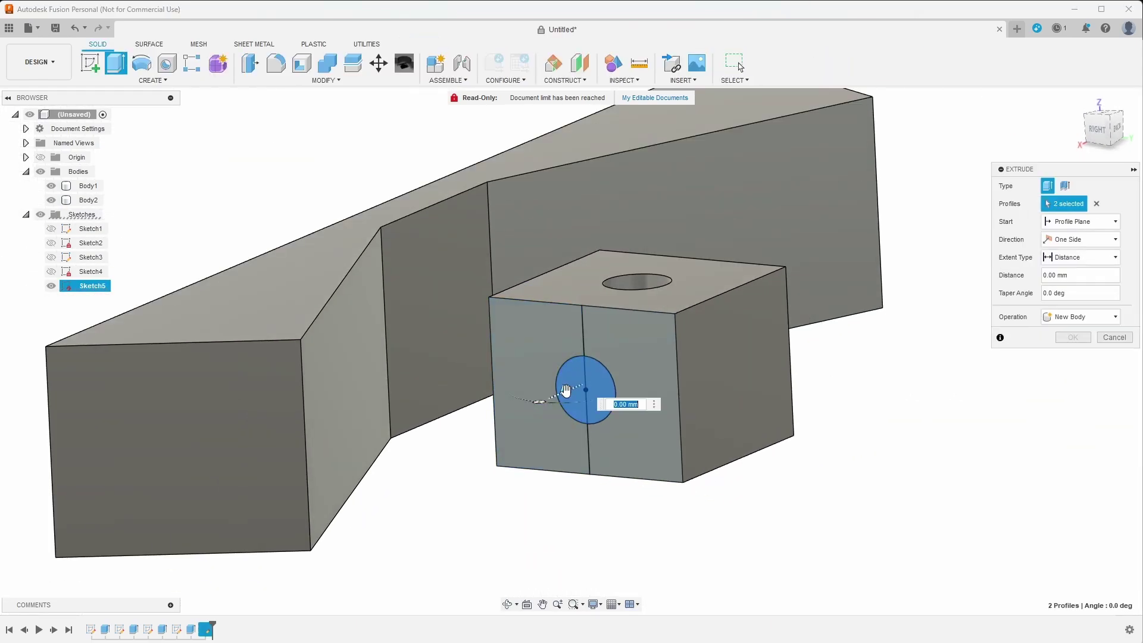
pyautogui.moveTo(559, 388); pyautogui.dragTo(722, 330)
pyautogui.click(1073, 356)
# Step: Chamfer two opposite 20 mm edges of the block's undrilled end face with an equal distance of 5 mm
pyautogui.keyDown('shift'); pyautogui.moveTo(595, 440); pyautogui.dragTo(741, 506, button='middle'); pyautogui.keyUp('shift')
pyautogui.keyDown('shift'); pyautogui.moveTo(742, 339); pyautogui.dragTo(625, 288, button='middle'); pyautogui.keyUp('shift')
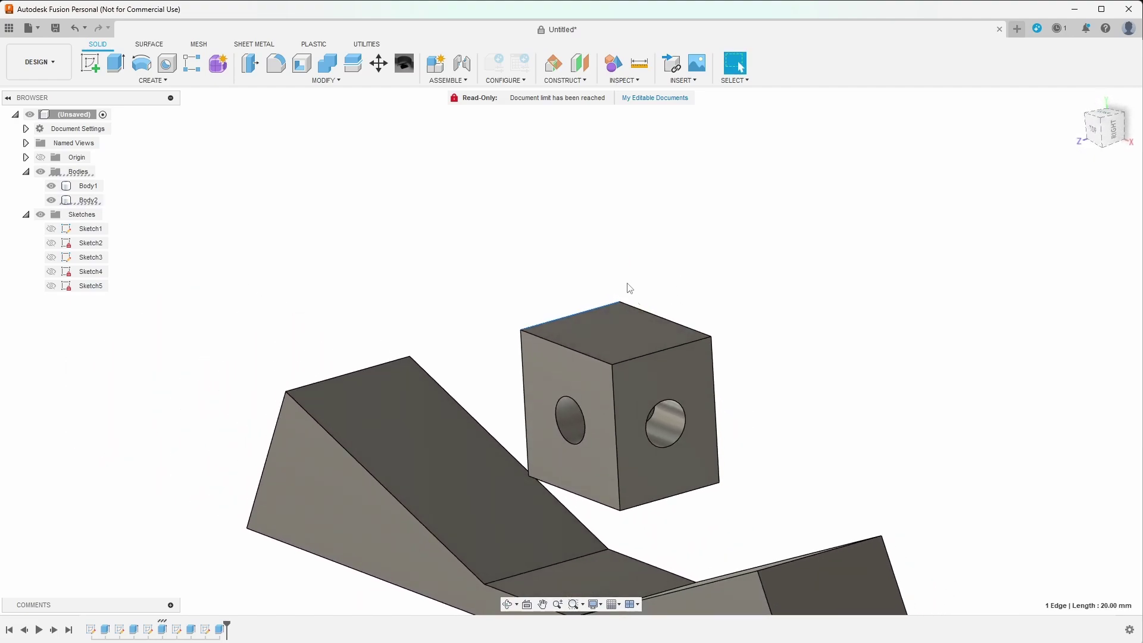
pyautogui.click(666, 348)
pyautogui.rightClick(665, 348)
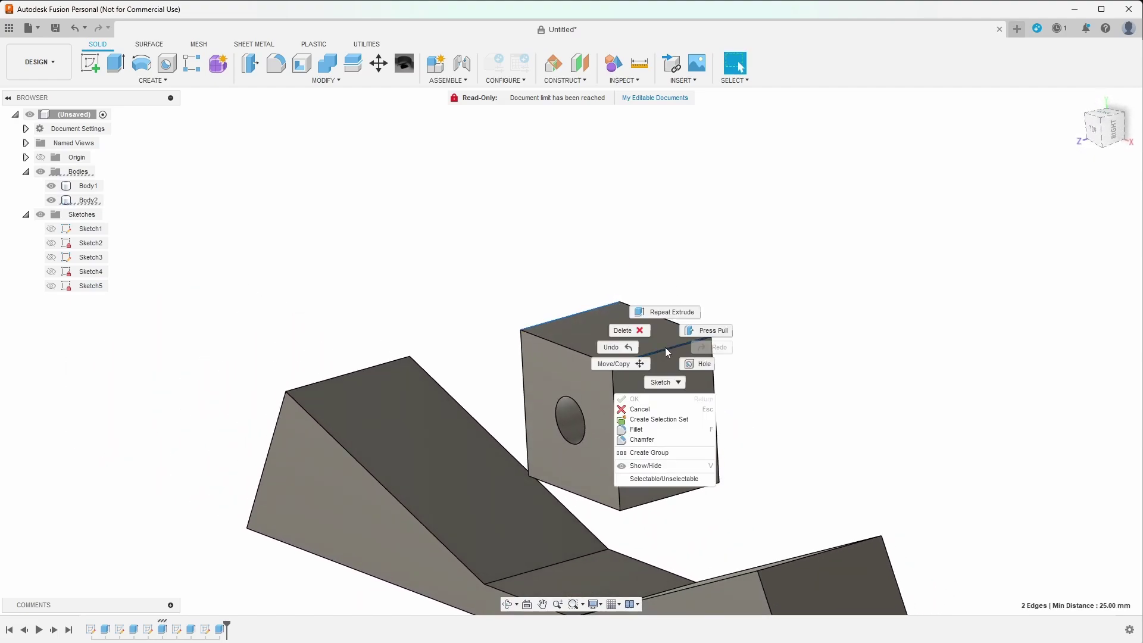
pyautogui.click(651, 441)
pyautogui.moveTo(575, 304); pyautogui.dragTo(589, 325)
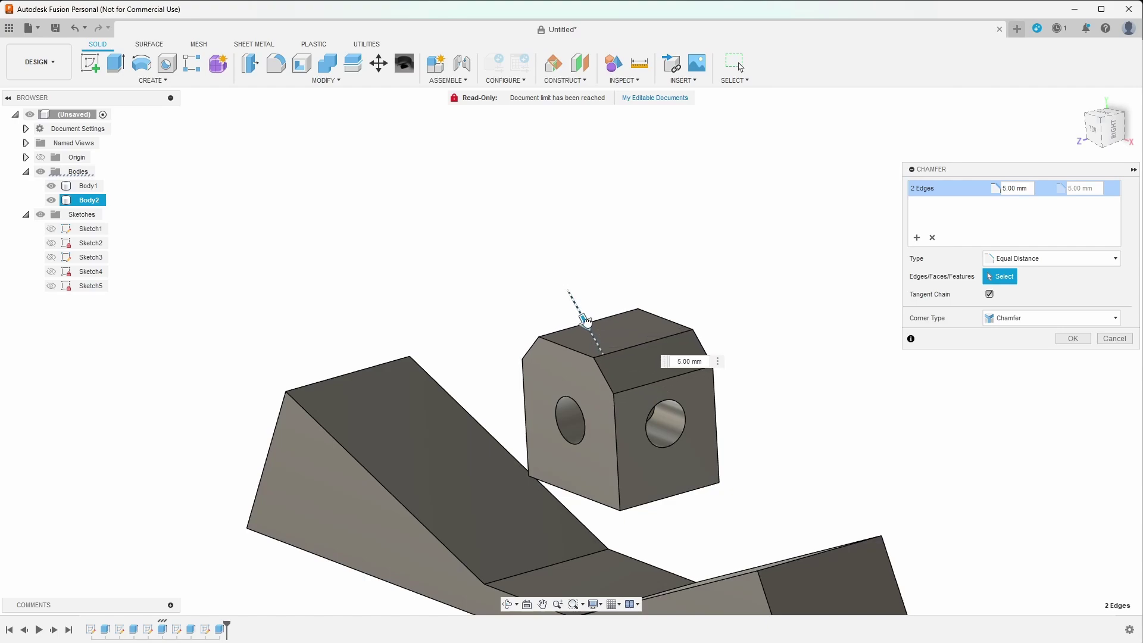
pyautogui.click(1059, 339)
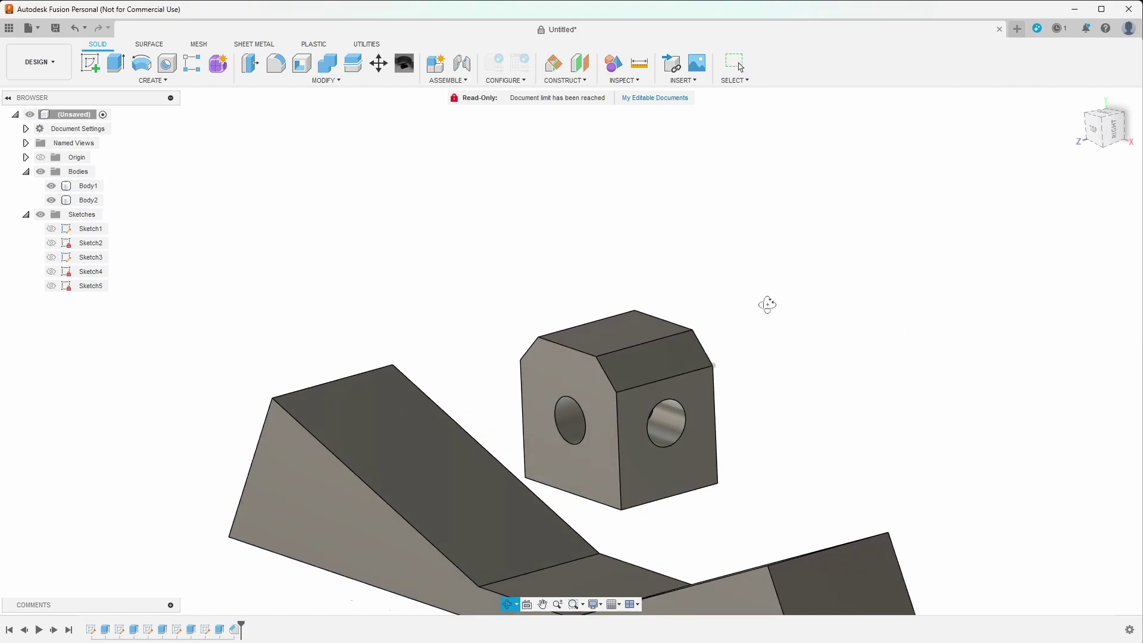